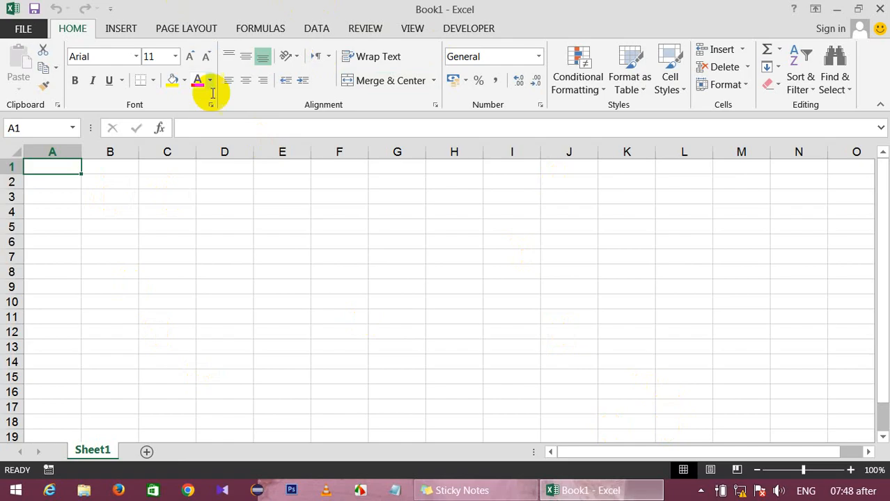
# Step: View the font settings in the Format Cells dialog and close it without making changes
pyautogui.click(211, 105)
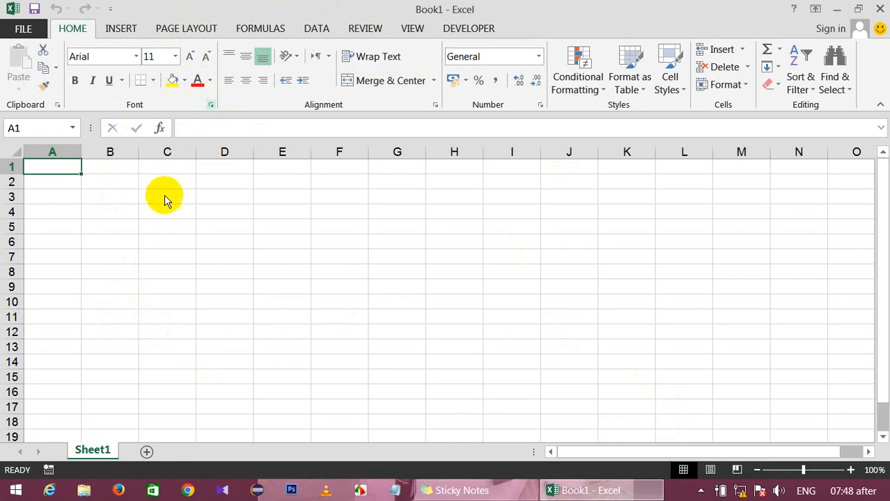
pyautogui.hotkey('ctrl', '1')
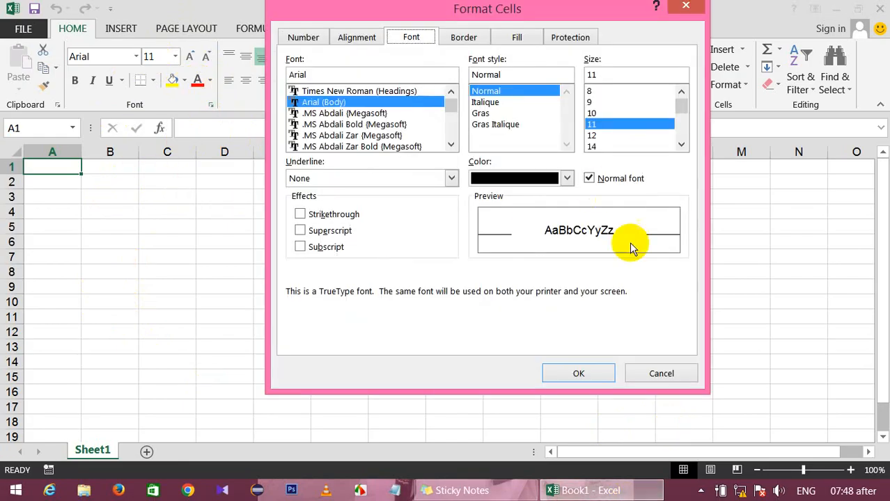
pyautogui.click(661, 371)
pyautogui.click(702, 492)
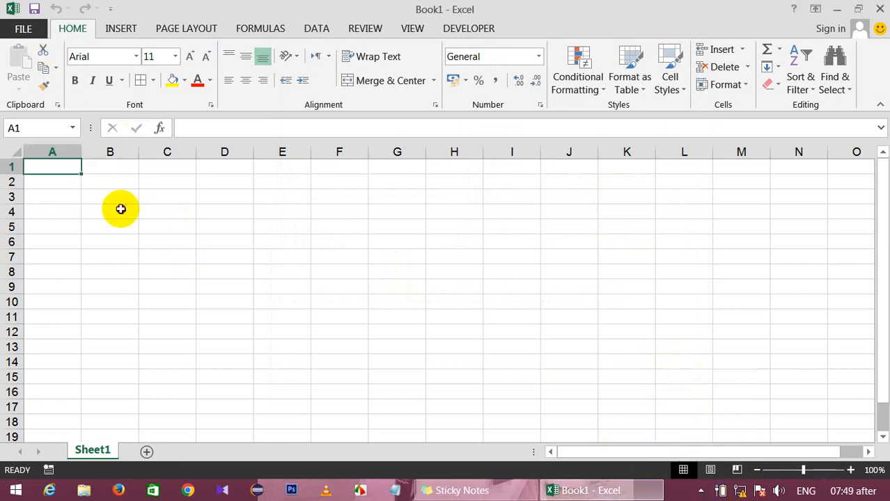
# Step: Enter the column headers ID in C4 and Name in D4
pyautogui.click(161, 211)
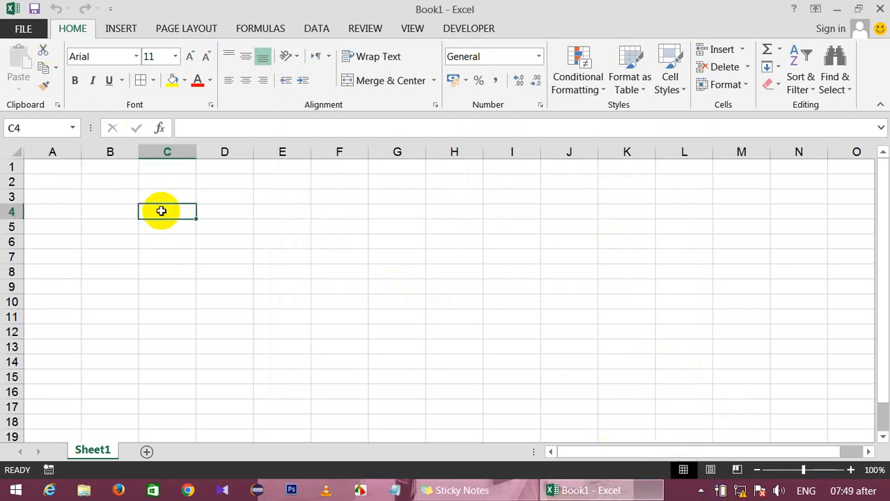
pyautogui.write('IS')
pyautogui.press('Tab')
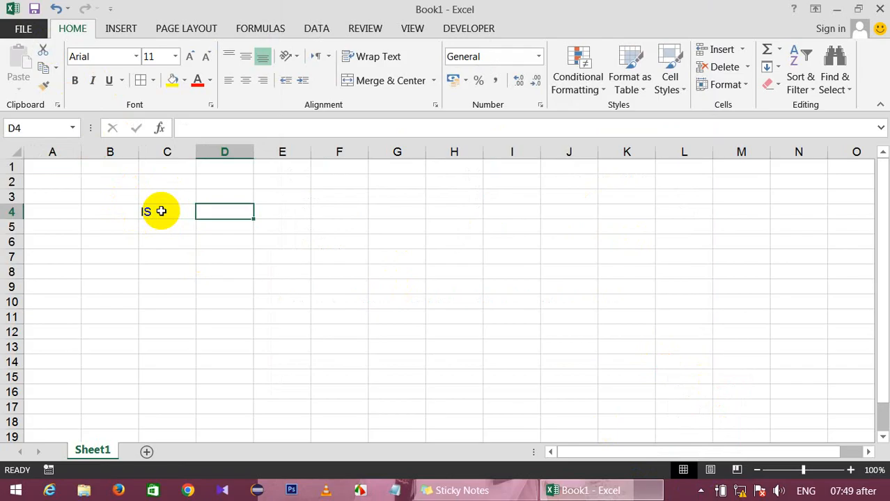
pyautogui.doubleClick(161, 211)
pyautogui.press('BackSpace')
pyautogui.write('D')
pyautogui.press('Tab')
pyautogui.write('Name')
pyautogui.press('Tab')
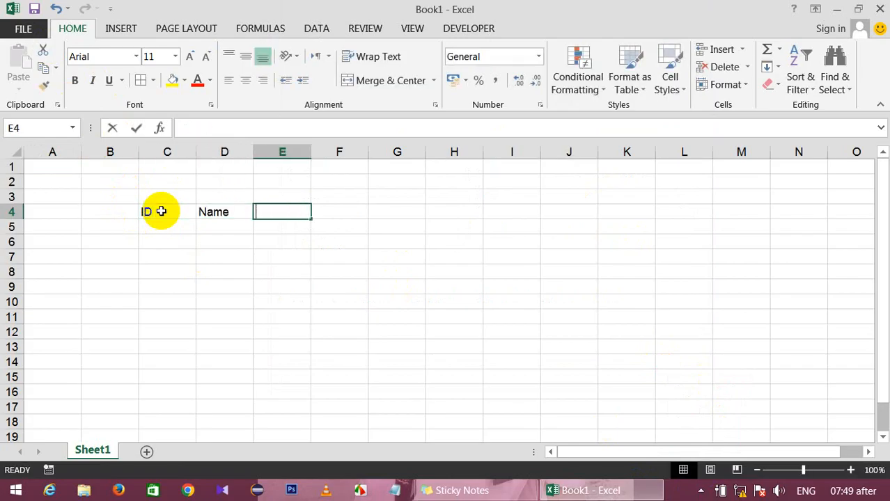
# Step: Continue the header row with F/Name, salarty, bunus and total in E4 through H4
pyautogui.write('F/Name')
pyautogui.press('Tab')
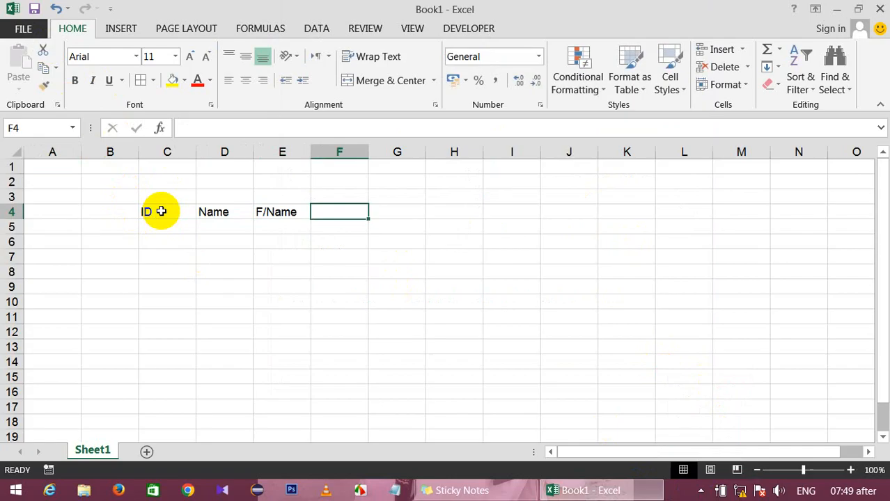
pyautogui.write('salarty')
pyautogui.press('Tab')
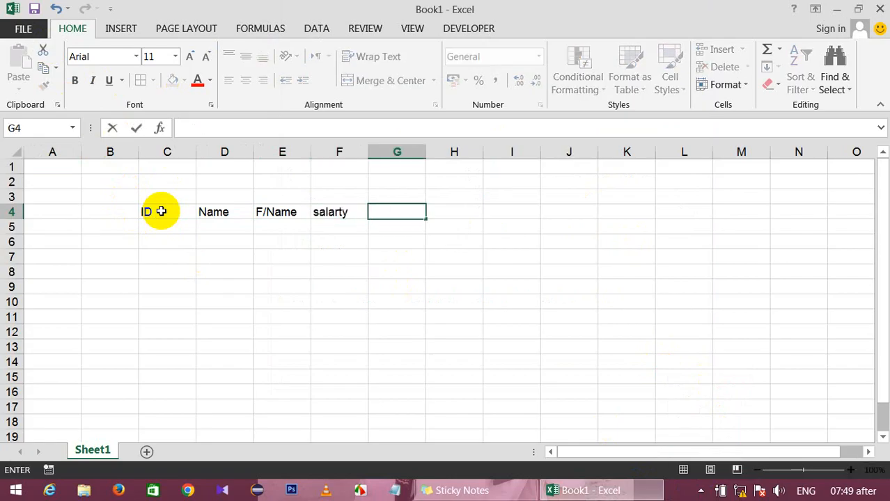
pyautogui.write('bunus')
pyautogui.press('Tab')
pyautogui.write('total')
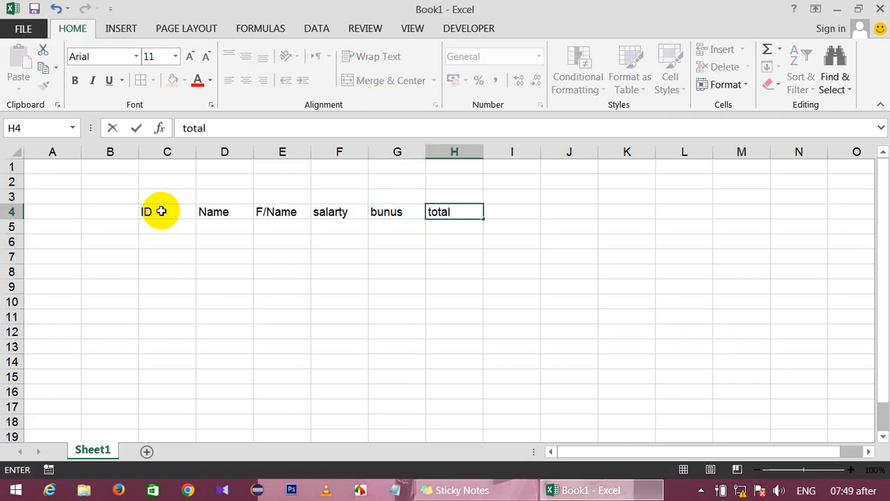
pyautogui.press('Return')
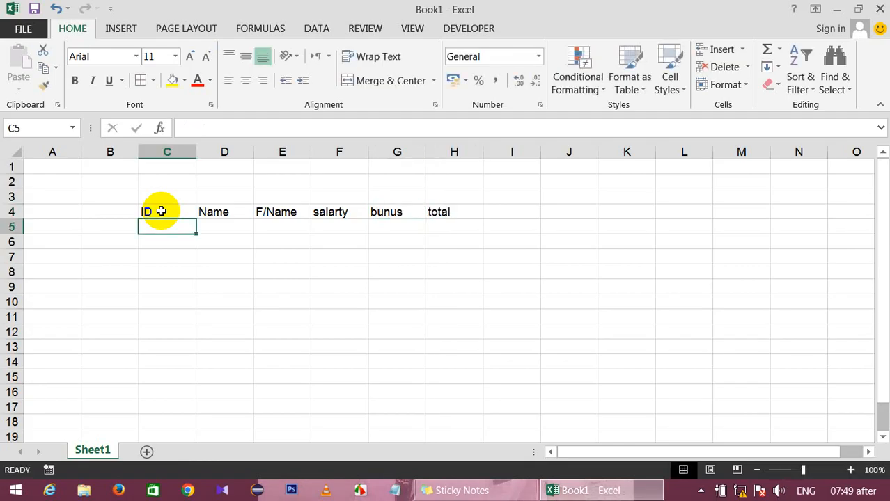
# Step: Start the first record in row 5 with ID 2, the person's name and the father's name
pyautogui.write('2')
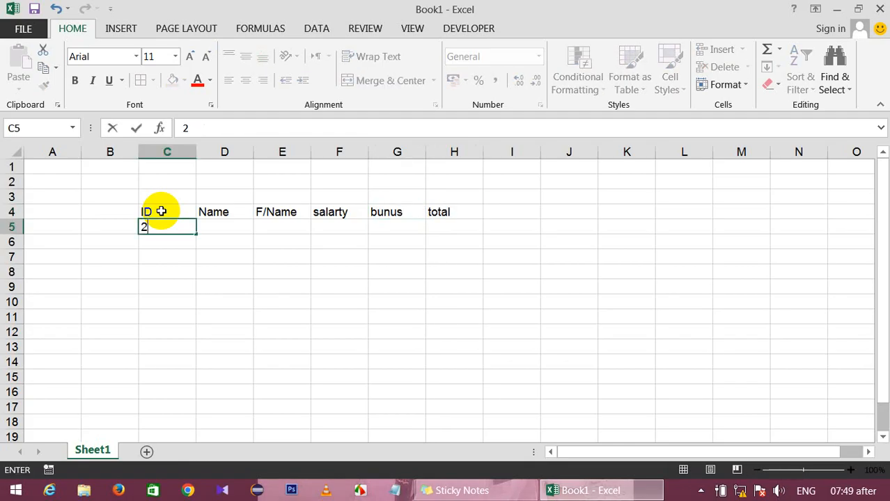
pyautogui.press('Tab')
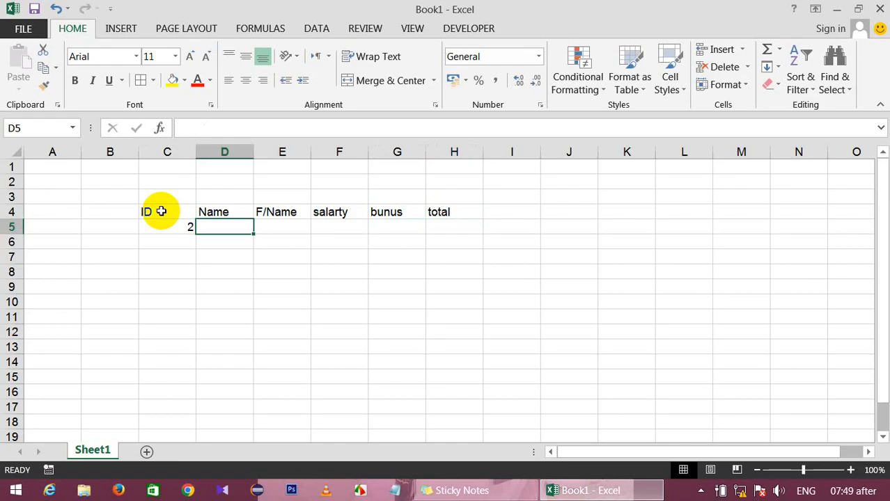
pyautogui.write('jan')
pyautogui.press('Tab')
pyautogui.write('khan')
pyautogui.press('Tab')
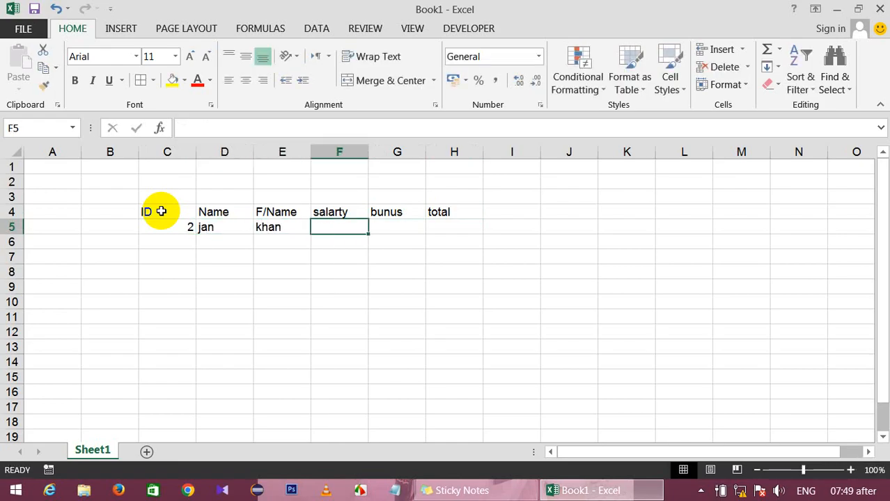
# Step: Enter a salary of 4747 in F5 and a bonus of 699 in G5
pyautogui.write('6888a')
pyautogui.press('Tab')
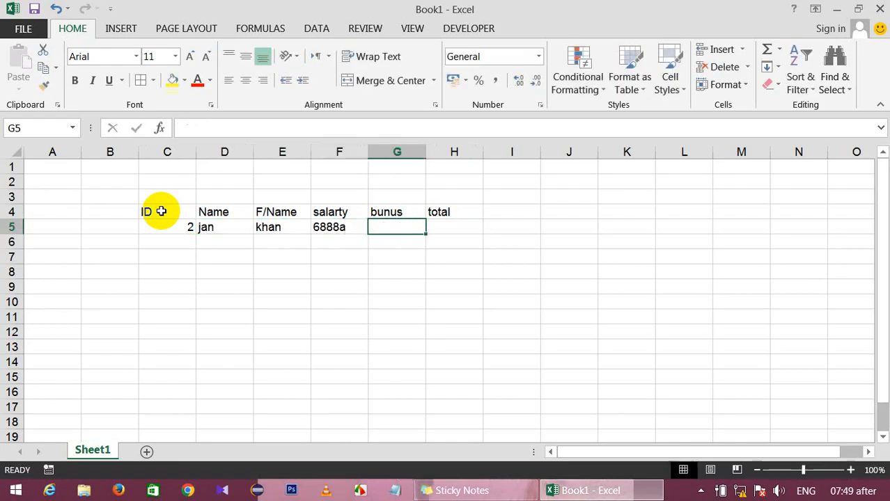
pyautogui.hotkey('shift', 'Tab')
pyautogui.write('4747')
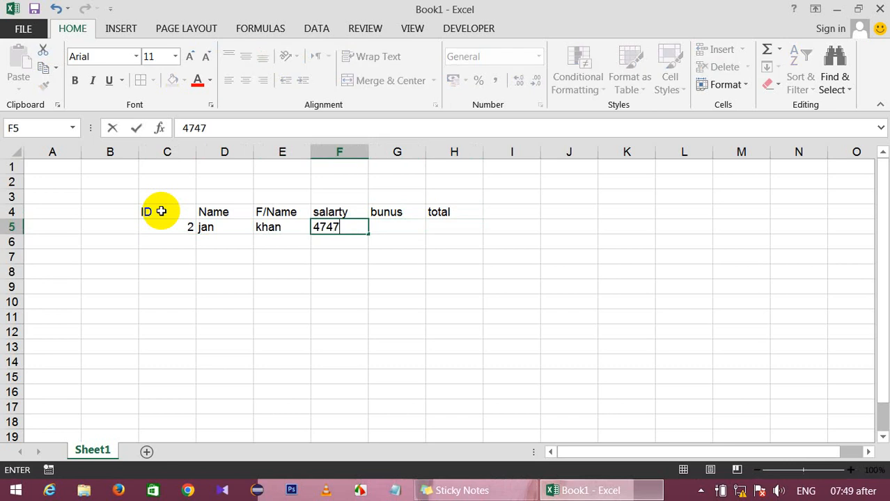
pyautogui.press('Tab')
pyautogui.write('699')
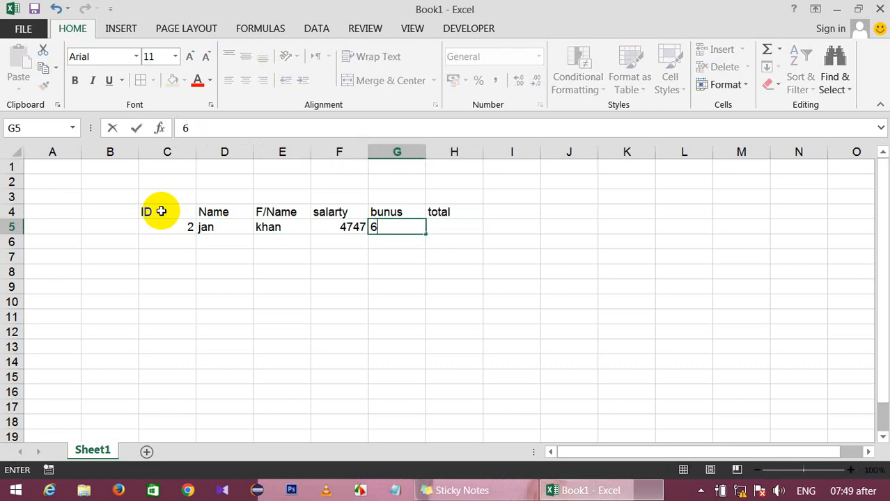
pyautogui.press('Tab')
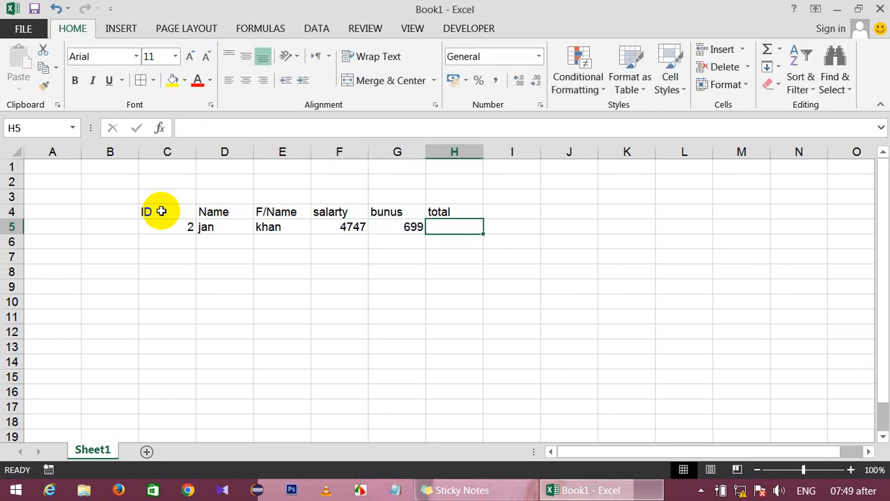
# Step: Calculate the first record's total in H5 with the formula =SUM(F5:G5)
pyautogui.write('=su')
pyautogui.press('Tab')
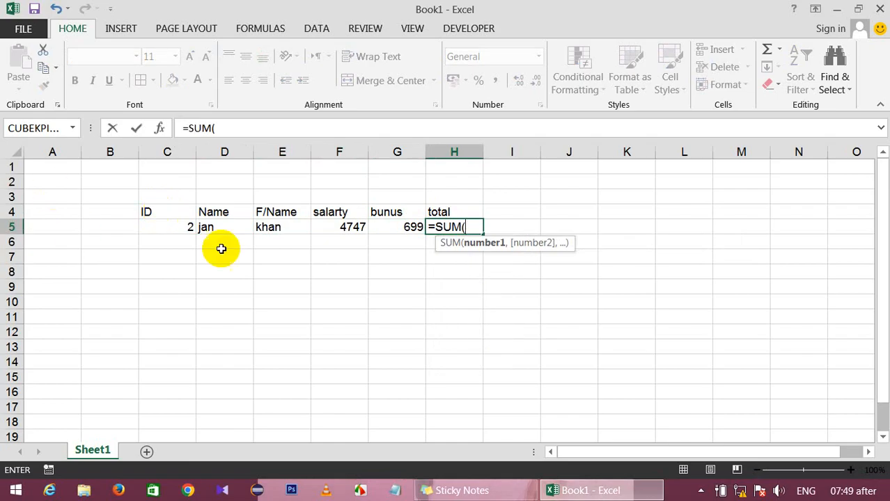
pyautogui.moveTo(338, 221); pyautogui.dragTo(382, 225)
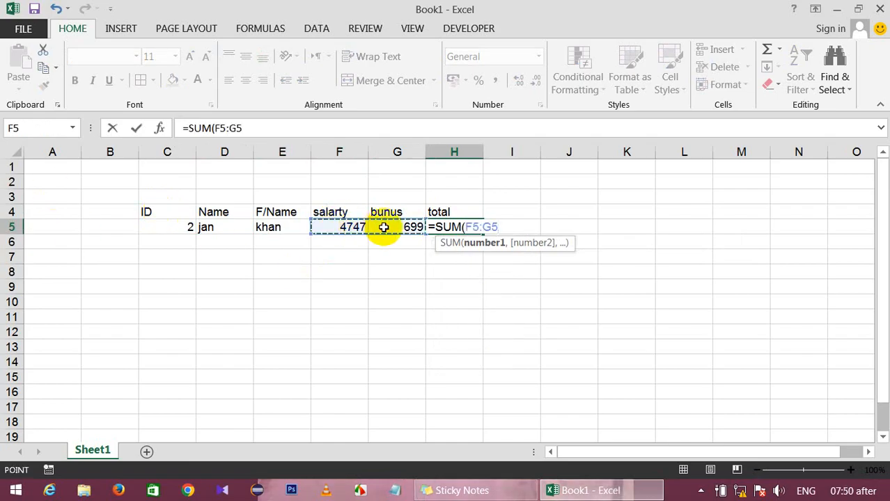
pyautogui.write('+')
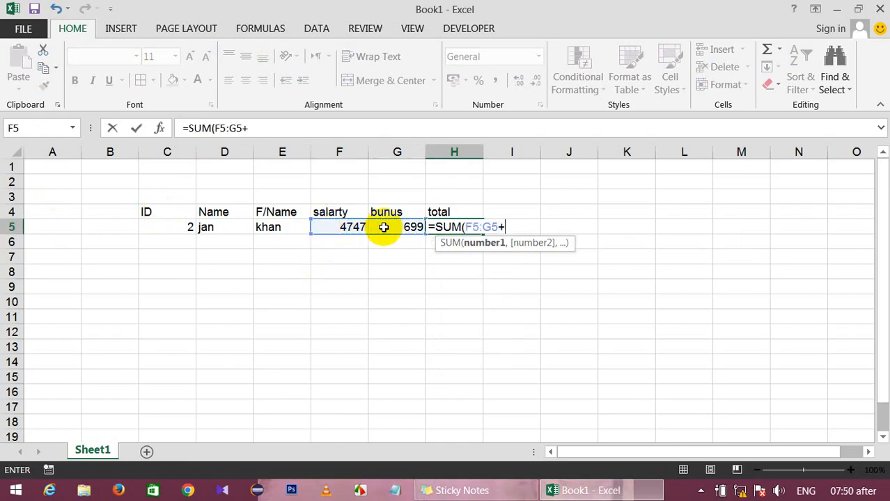
pyautogui.press('BackSpace')
pyautogui.write(')')
pyautogui.press('Return')
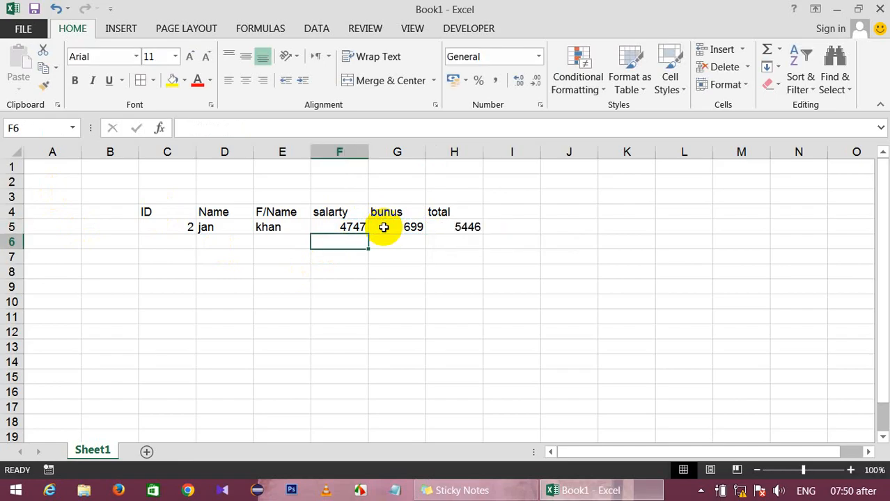
# Step: Start the second record in row 6 with ID 3, the person's name and the father's name
pyautogui.press('Left')
pyautogui.press('Left')
pyautogui.press('Left')
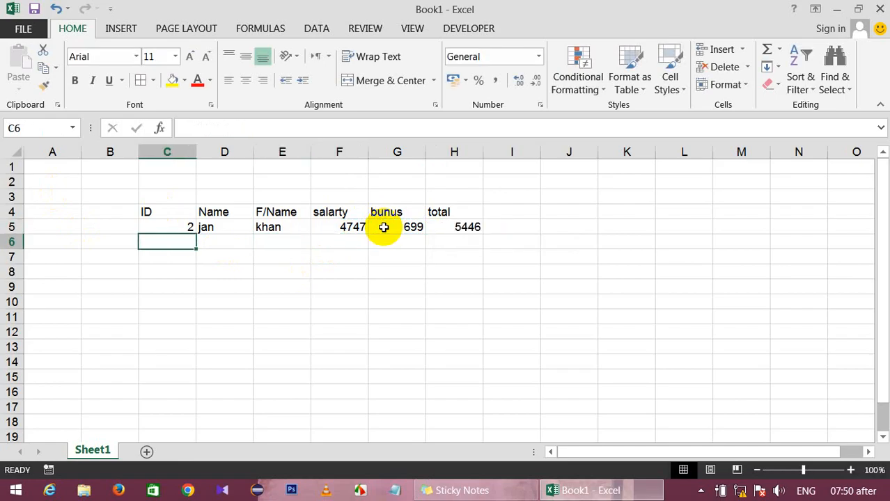
pyautogui.write('3')
pyautogui.press('Tab')
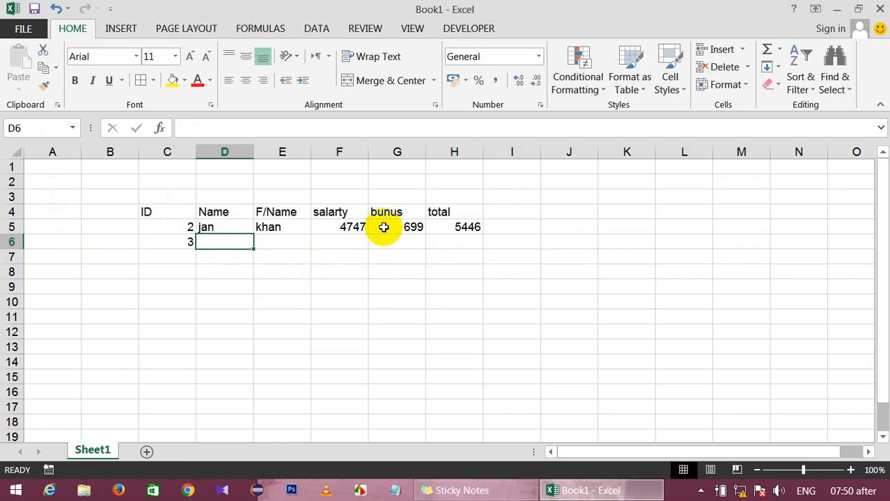
pyautogui.write('khan')
pyautogui.press('Tab')
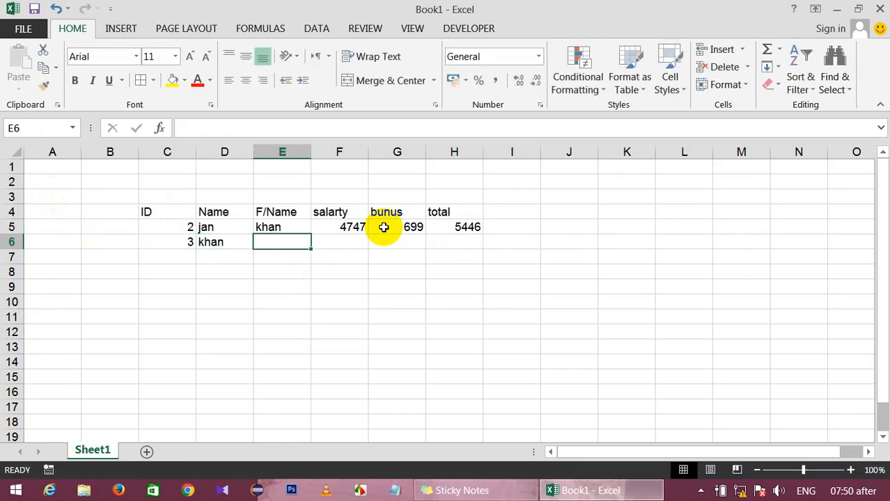
pyautogui.write('ali')
pyautogui.press('Tab')
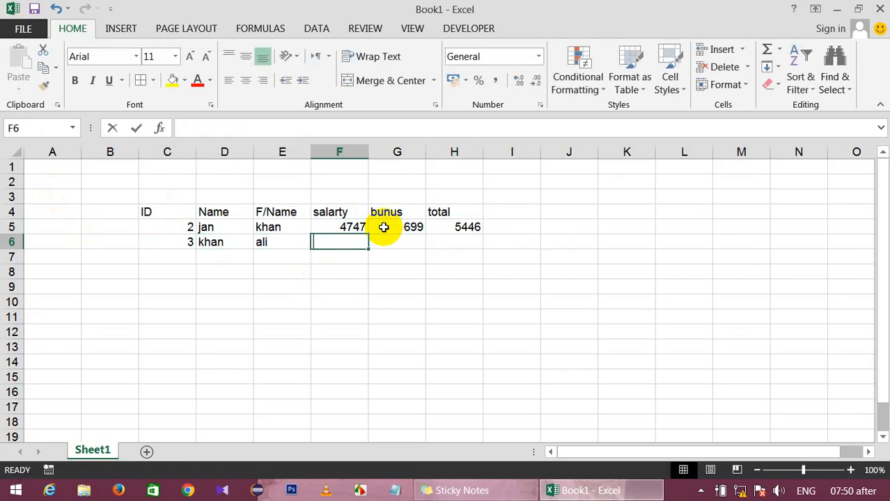
# Step: Fill in the second record's salary 94, bonus 884 and total 1 in F6 through H6
pyautogui.write('94')
pyautogui.press('Tab')
pyautogui.write('884')
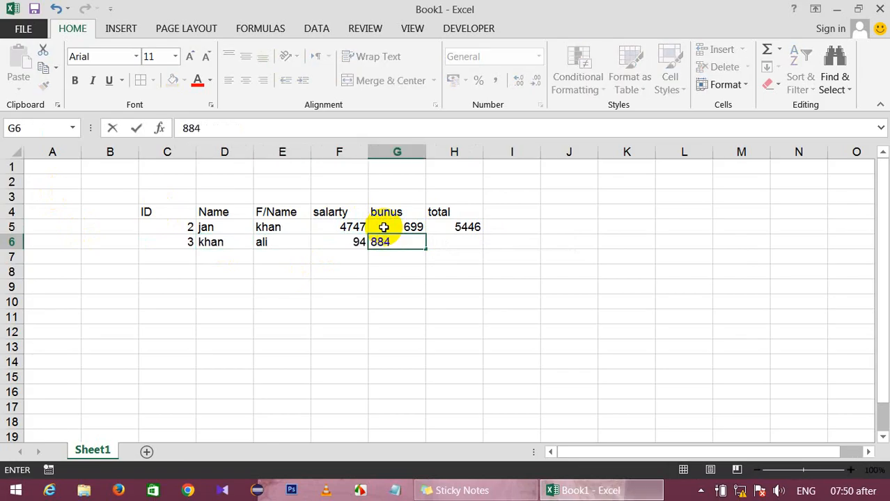
pyautogui.press('Tab')
pyautogui.write('1')
pyautogui.press('Return')
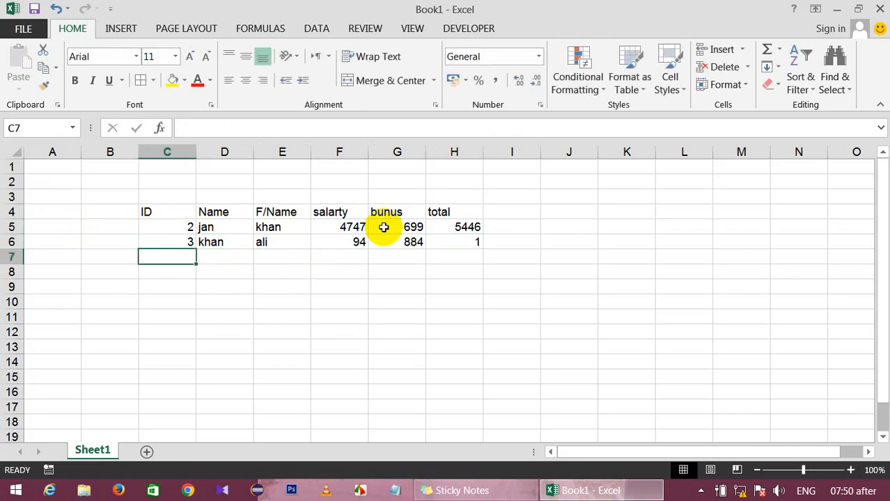
# Step: Start the third record in row 7 with ID 4, the person's name and the father's name
pyautogui.write('4')
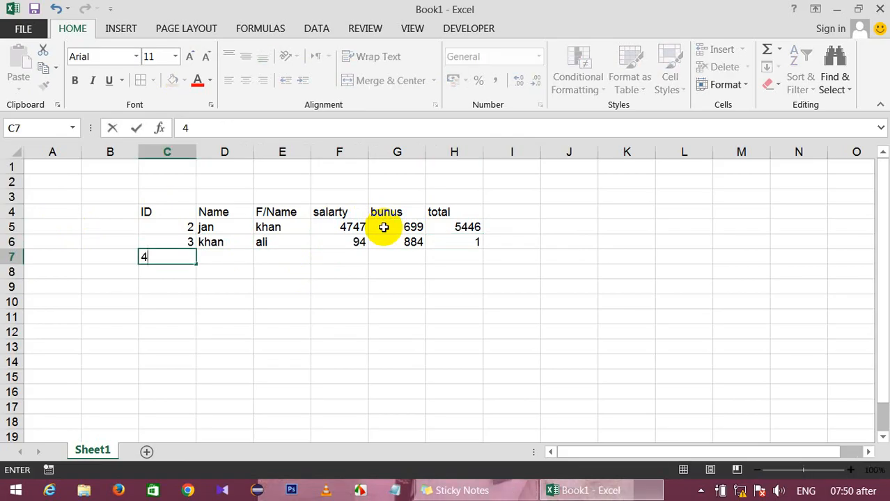
pyautogui.press('Tab')
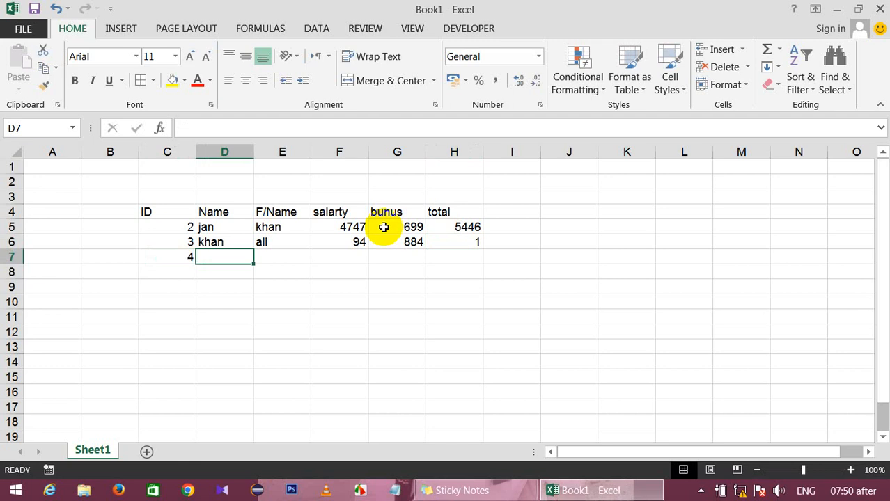
pyautogui.write('ali')
pyautogui.press('Tab')
pyautogui.write('Khan')
pyautogui.press('Tab')
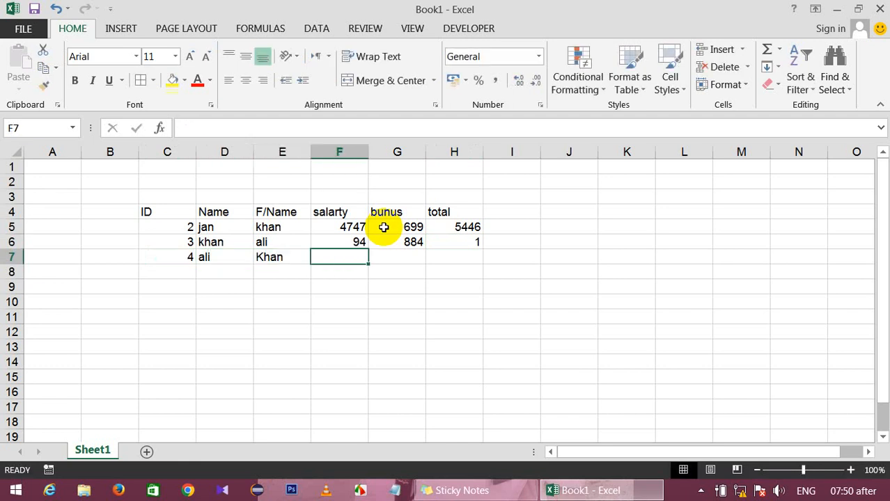
# Step: Enter 84 as both the salary in F7 and the bonus in G7, leaving the total blank
pyautogui.write('84`')
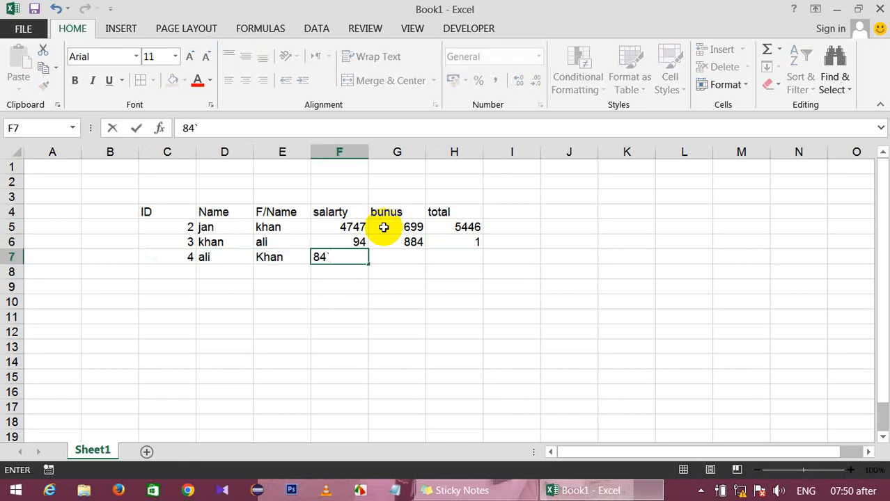
pyautogui.press('BackSpace')
pyautogui.press('Tab')
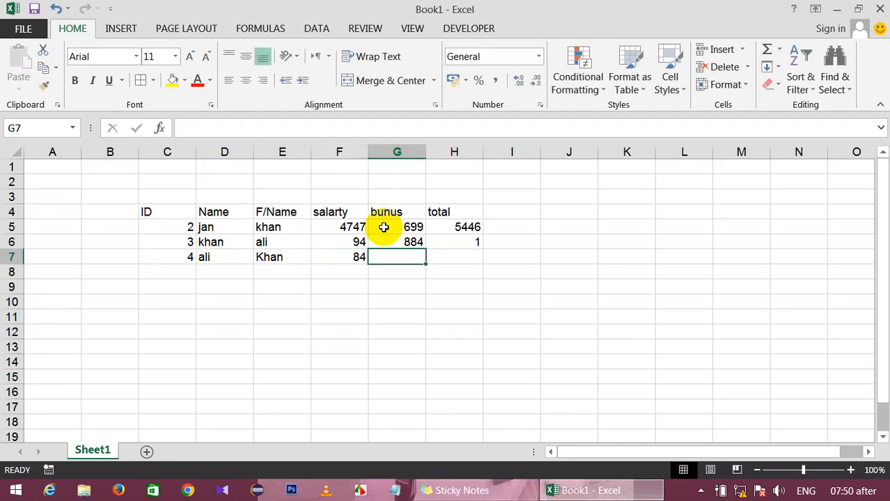
pyautogui.write('84`')
pyautogui.press('BackSpace')
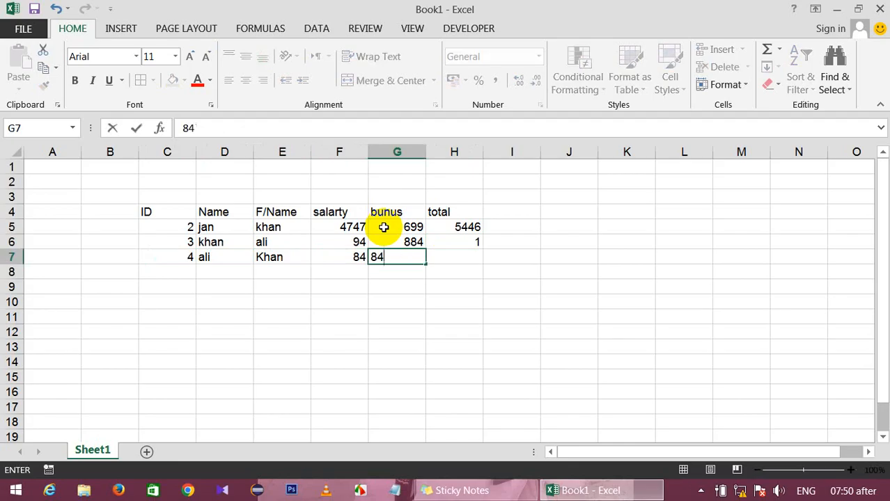
pyautogui.press('Tab')
pyautogui.press('Return')
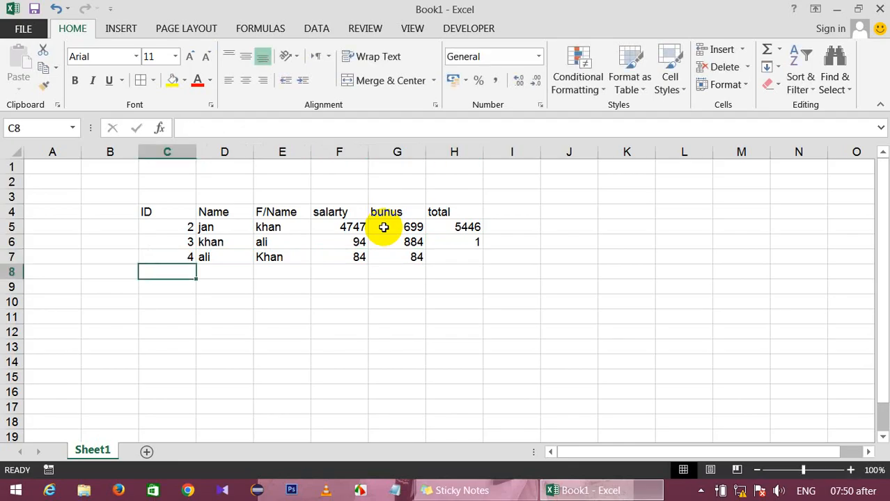
# Step: Start the fourth record in row 8 with ID 6, the person's name and the father's name
pyautogui.write('6')
pyautogui.press('Tab')
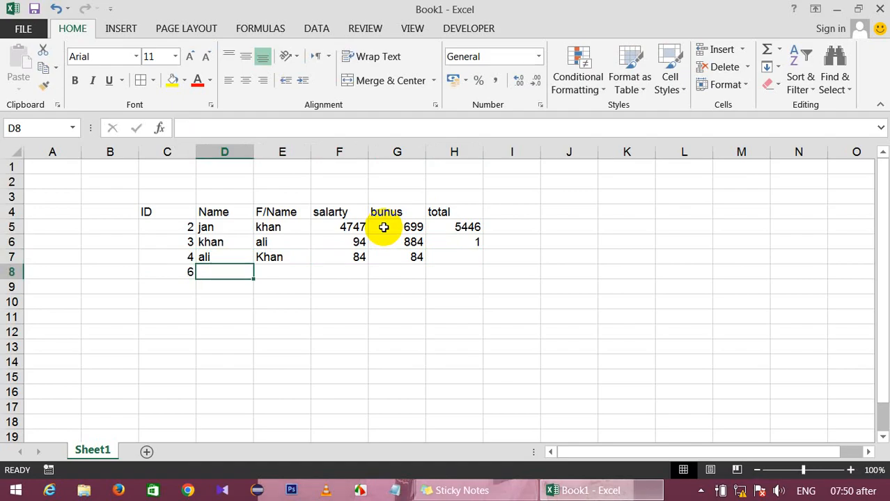
pyautogui.write('waali')
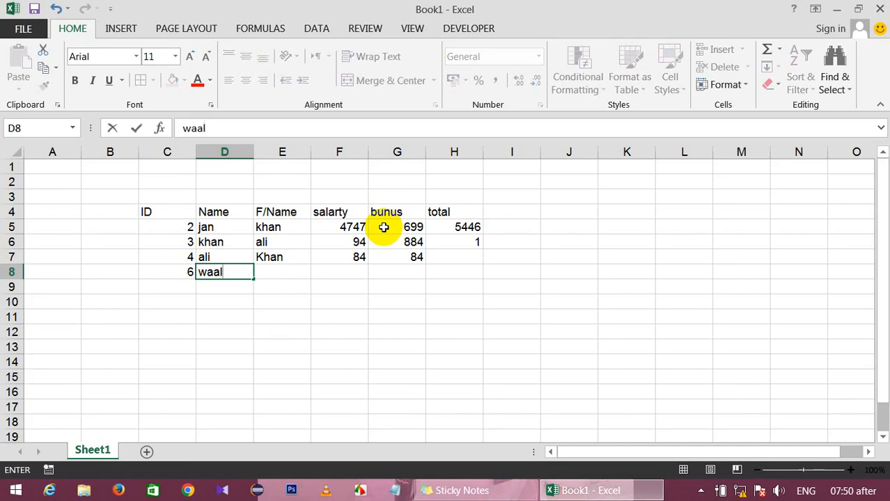
pyautogui.press('Tab')
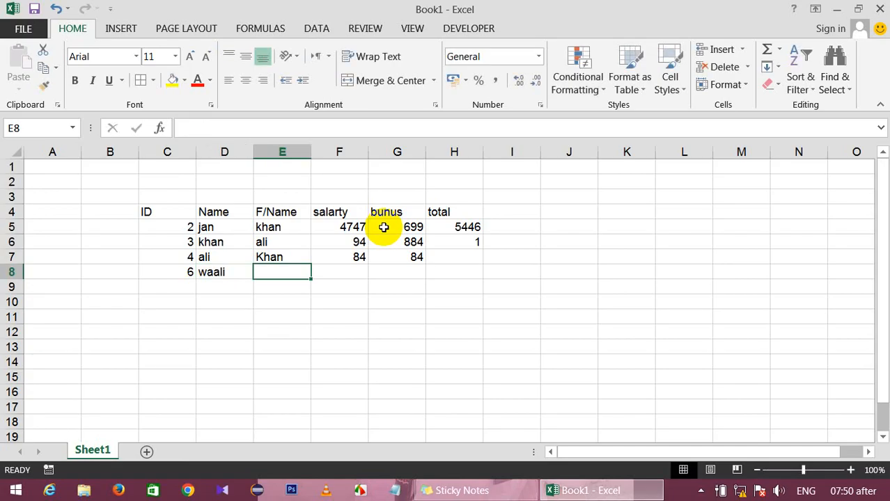
pyautogui.write('ali')
pyautogui.press('Tab')
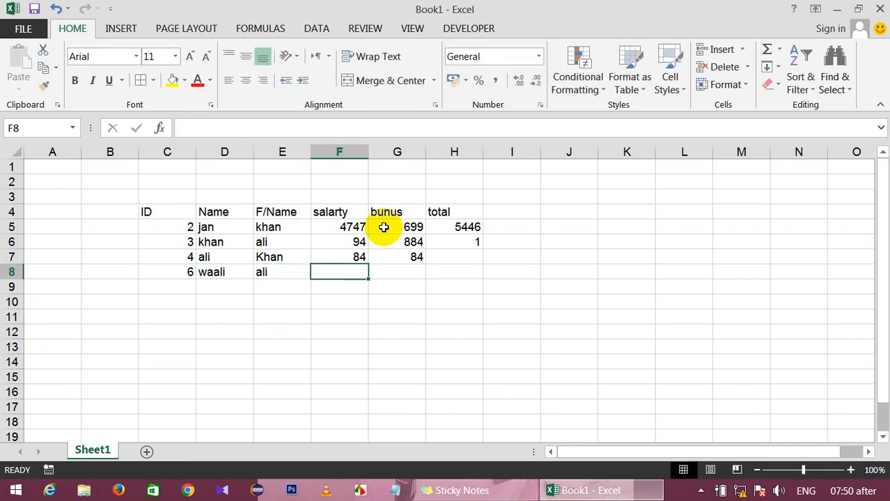
# Step: Enter salary 848 in F8 and bonus 487 in G8, leaving the total in H8 blank
pyautogui.write('848')
pyautogui.press('Tab')
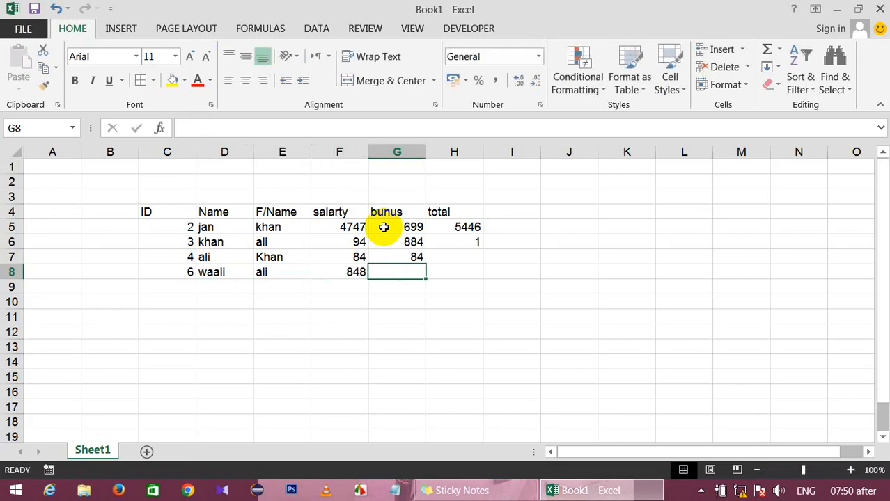
pyautogui.write('889a')
pyautogui.press('Tab')
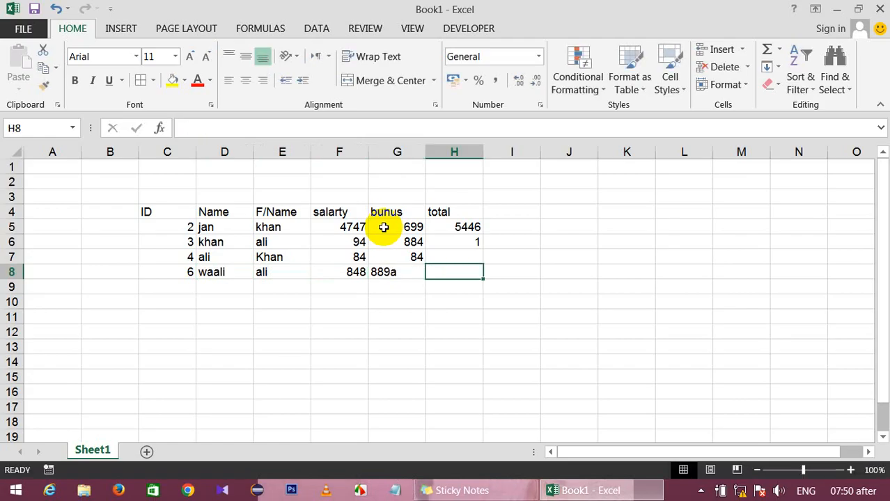
pyautogui.press('Left')
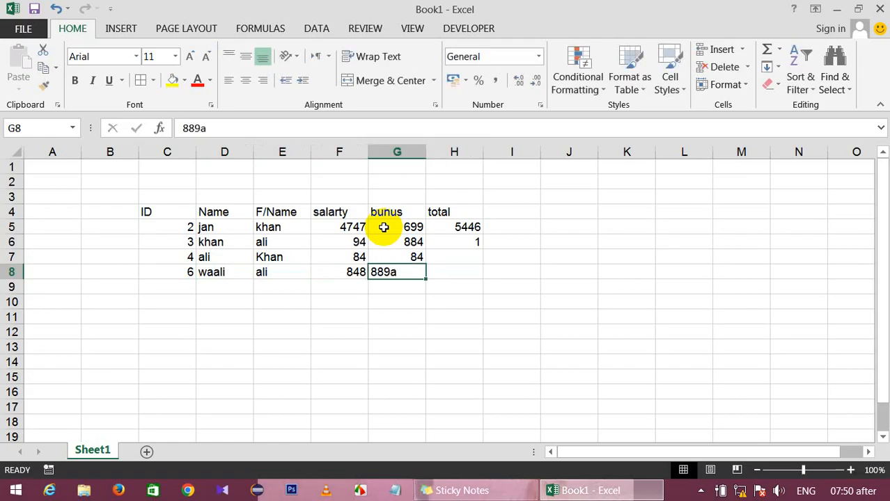
pyautogui.write('487')
pyautogui.press('Tab')
pyautogui.write('`')
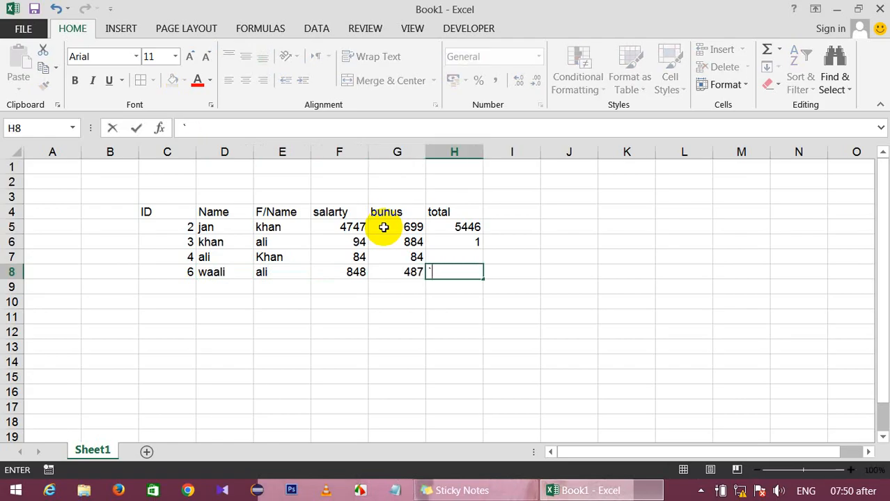
pyautogui.press('BackSpace')
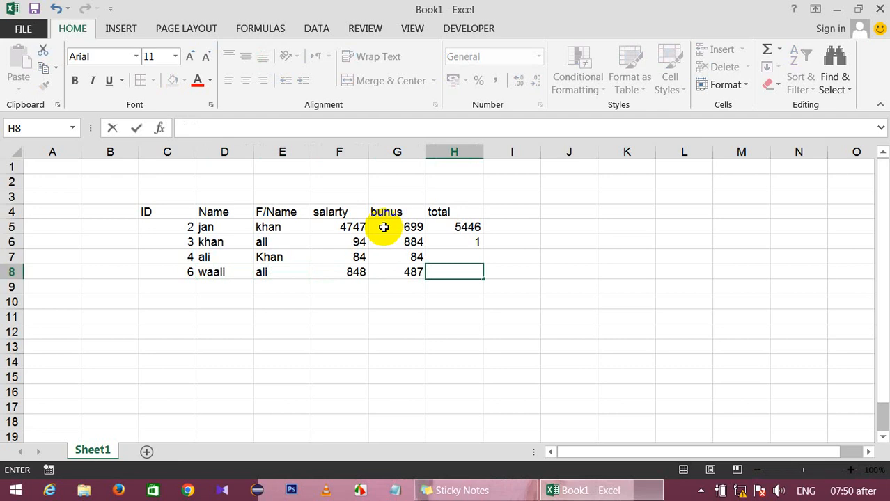
# Step: Copy the SUM formula from H5 down through H8 to total salary and bonus for every record
pyautogui.click(461, 229)
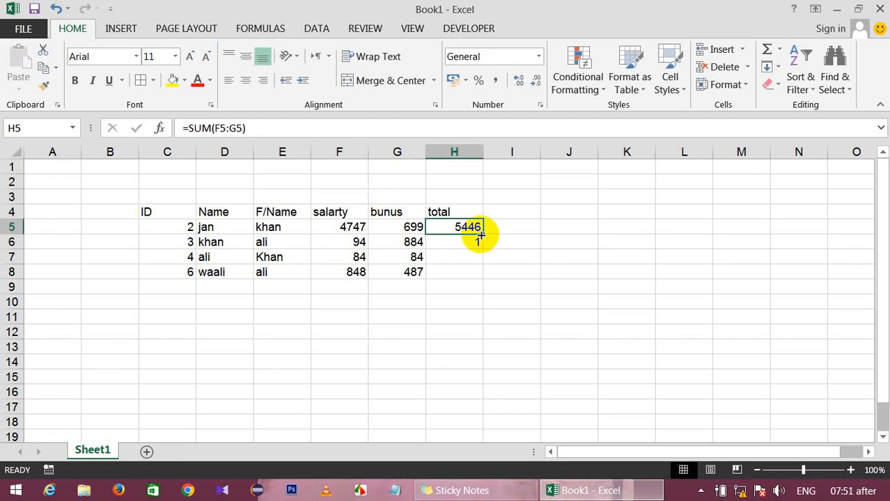
pyautogui.moveTo(480, 234); pyautogui.dragTo(481, 281)
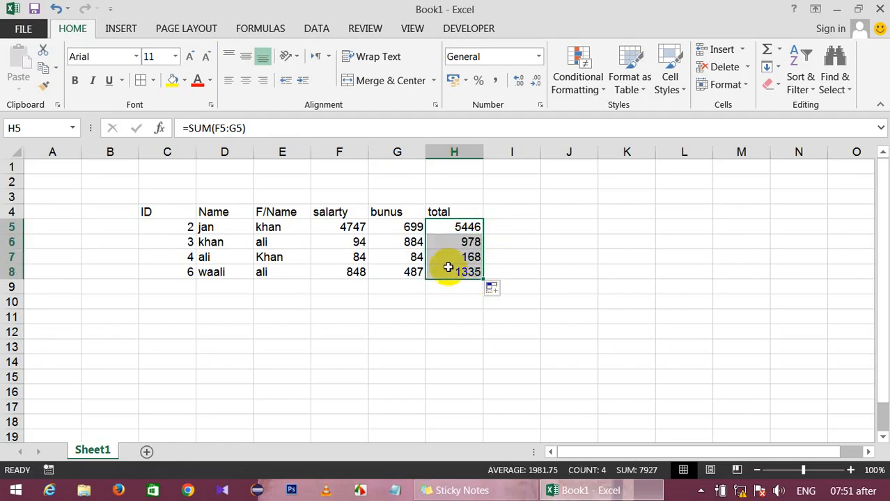
pyautogui.click(441, 317)
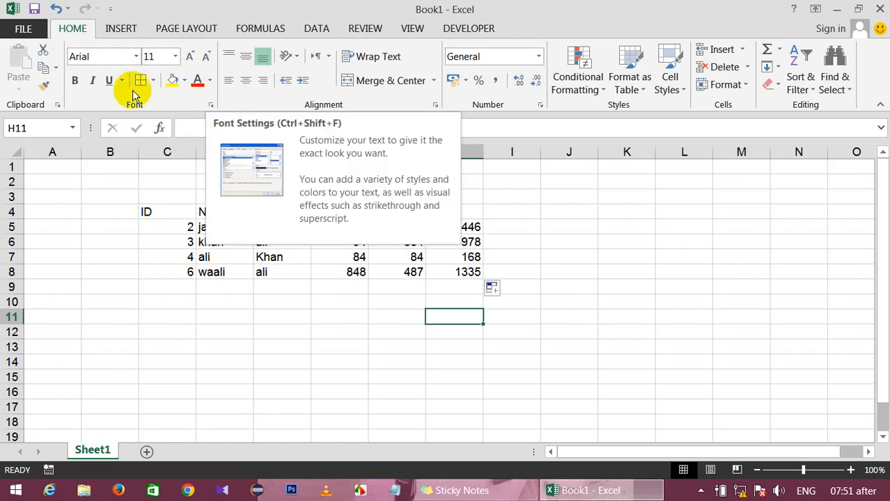
# Step: Format the whole table C4:H8 as bold and italic with a double underline
pyautogui.moveTo(145, 209); pyautogui.dragTo(447, 267)
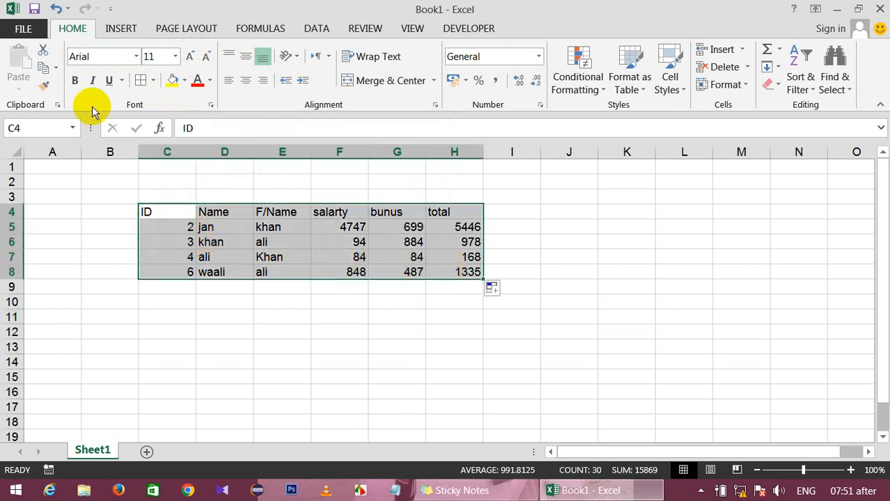
pyautogui.click(75, 81)
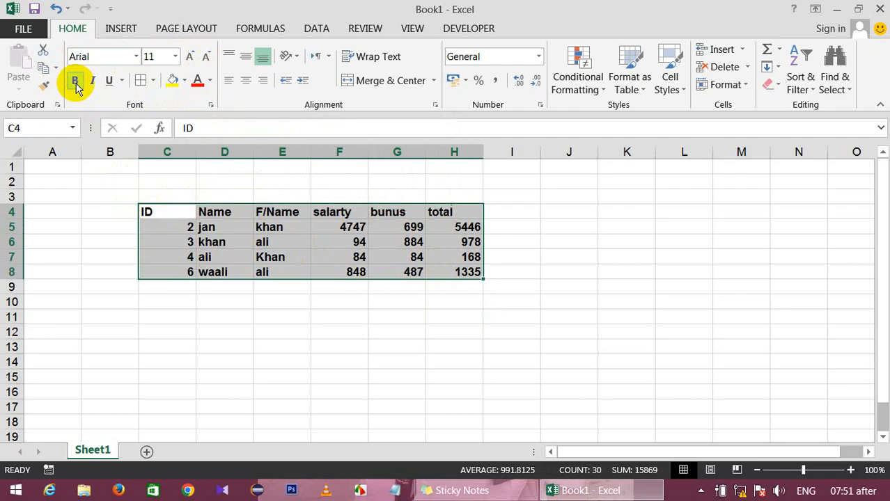
pyautogui.click(91, 83)
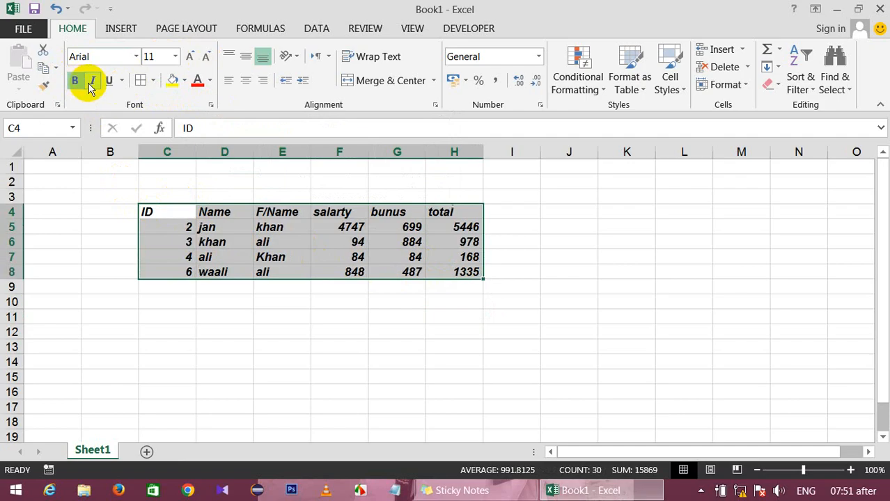
pyautogui.click(108, 83)
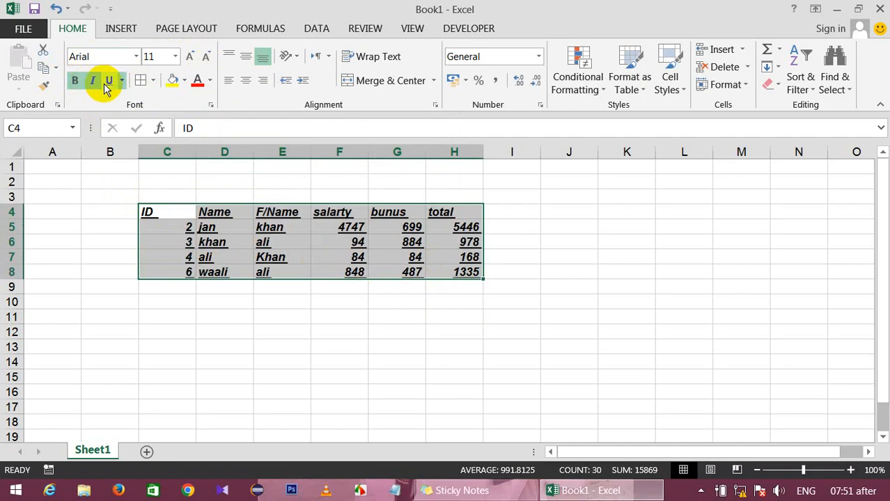
pyautogui.click(122, 84)
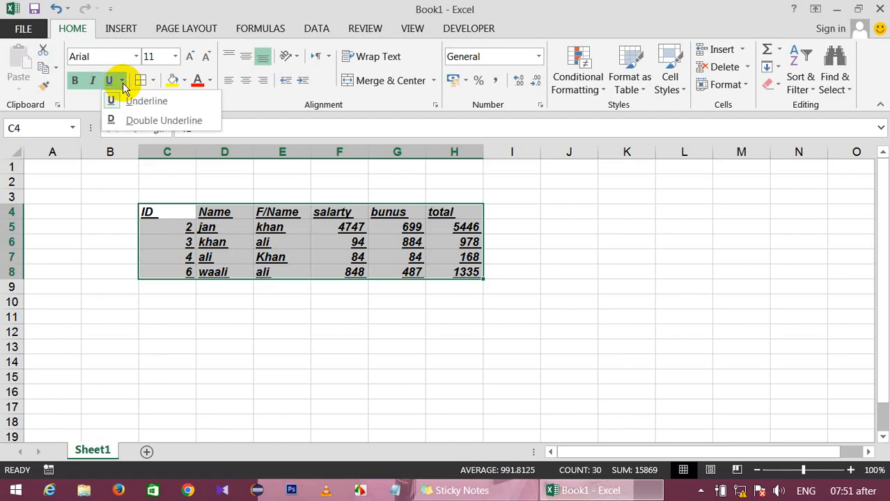
pyautogui.click(135, 123)
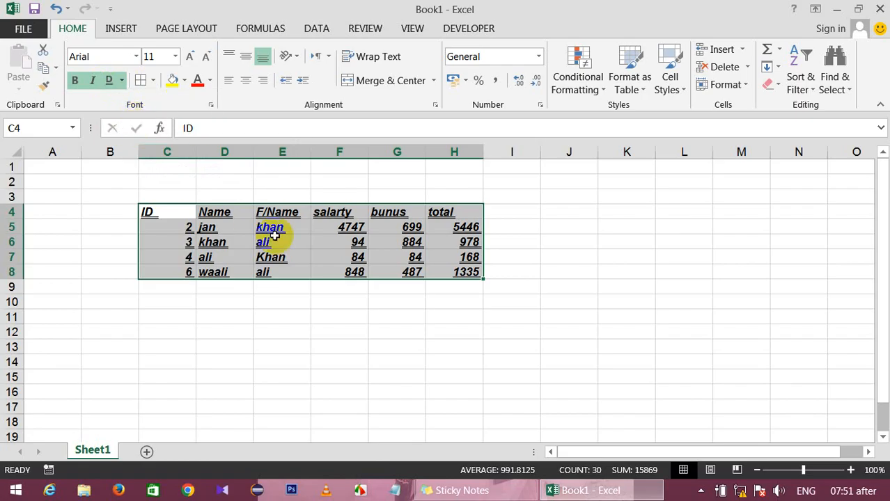
pyautogui.click(260, 270)
pyautogui.click(238, 327)
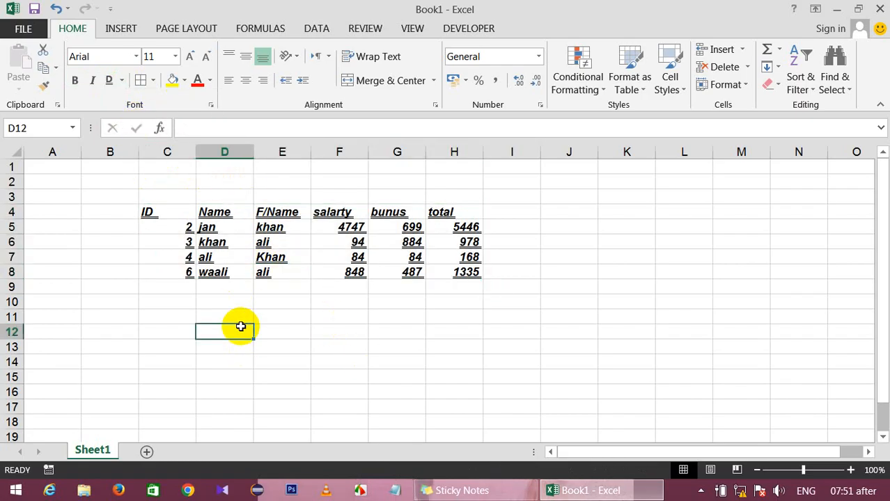
# Step: Remove the bold, italic and double underline formatting from the whole table C4:H8
pyautogui.click(227, 257)
pyautogui.click(173, 245)
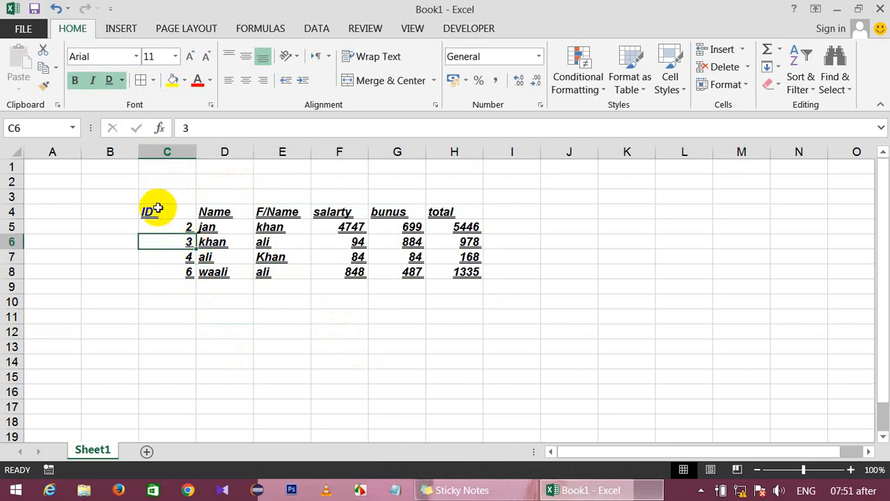
pyautogui.moveTo(153, 208); pyautogui.dragTo(460, 272)
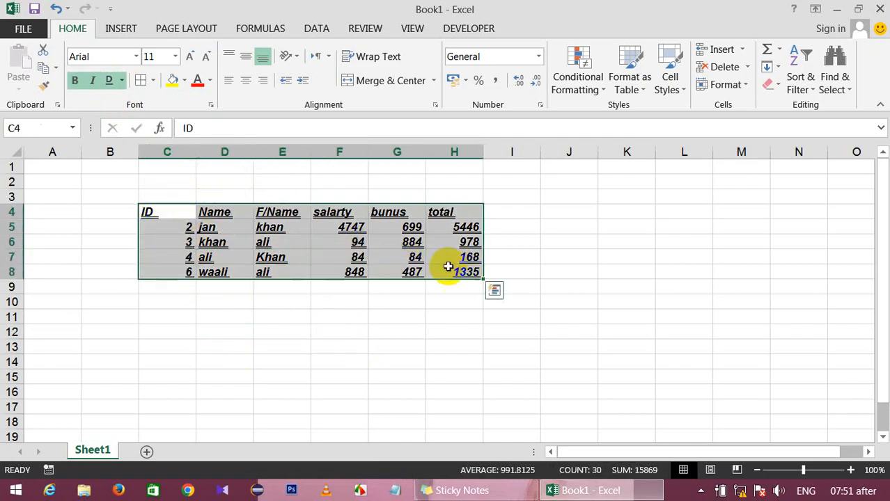
pyautogui.click(75, 80)
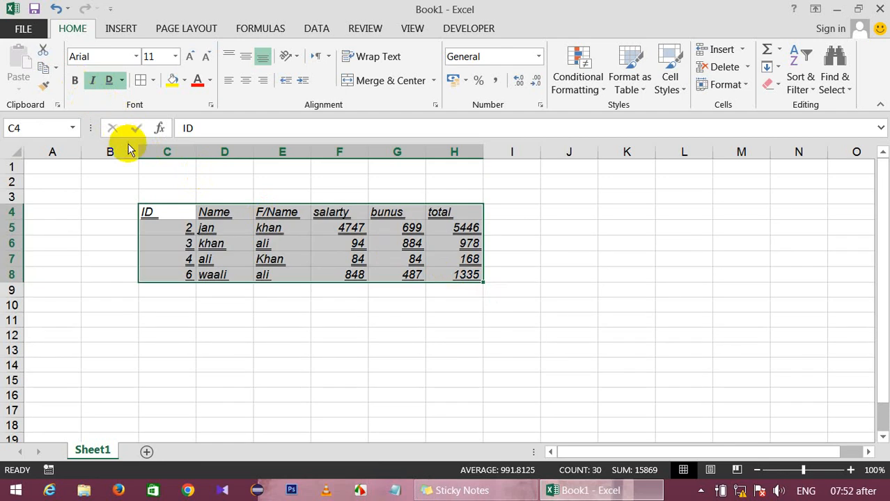
pyautogui.click(93, 80)
pyautogui.click(109, 80)
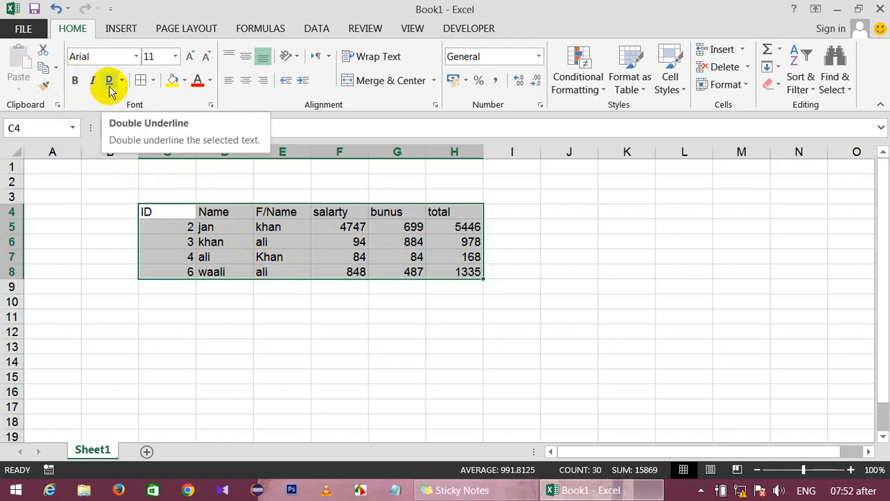
# Step: Add a bottom border and a top border to the table range C4:H8
pyautogui.click(153, 81)
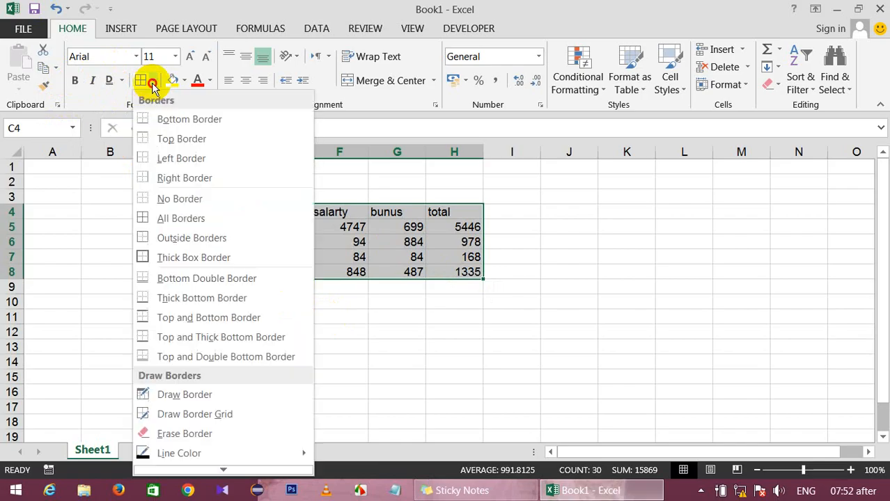
pyautogui.click(173, 120)
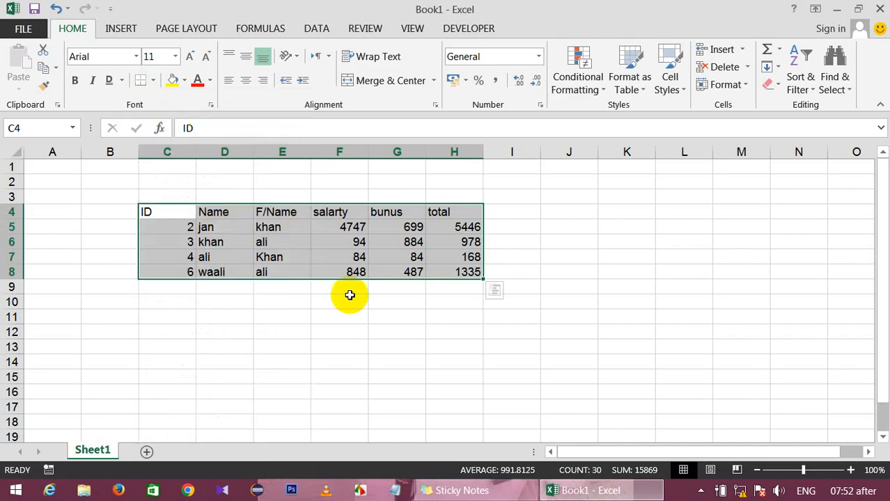
pyautogui.click(385, 327)
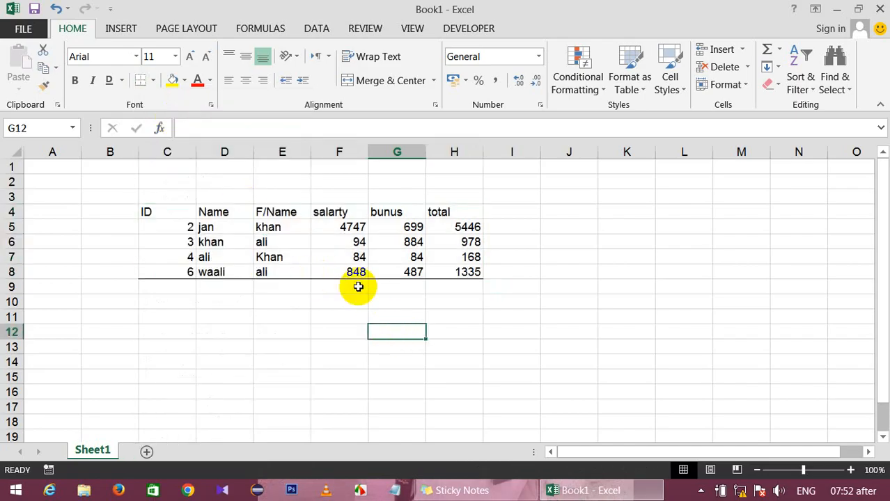
pyautogui.moveTo(172, 212); pyautogui.dragTo(460, 270)
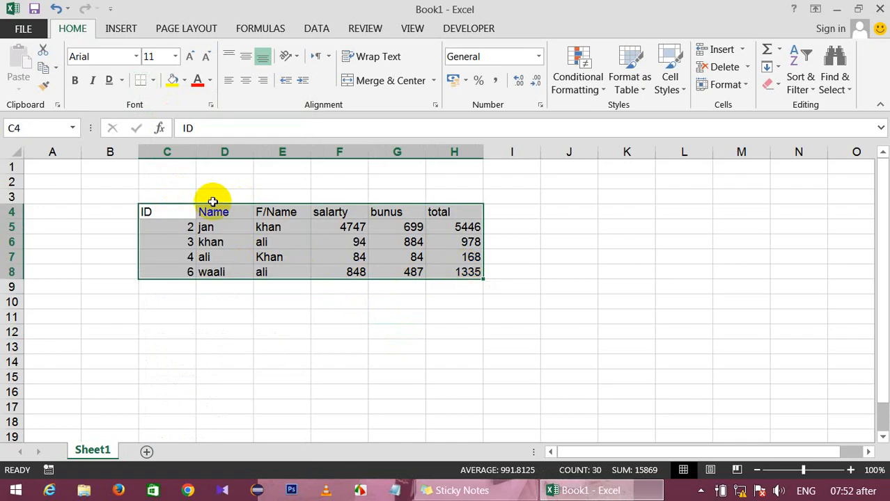
pyautogui.click(152, 80)
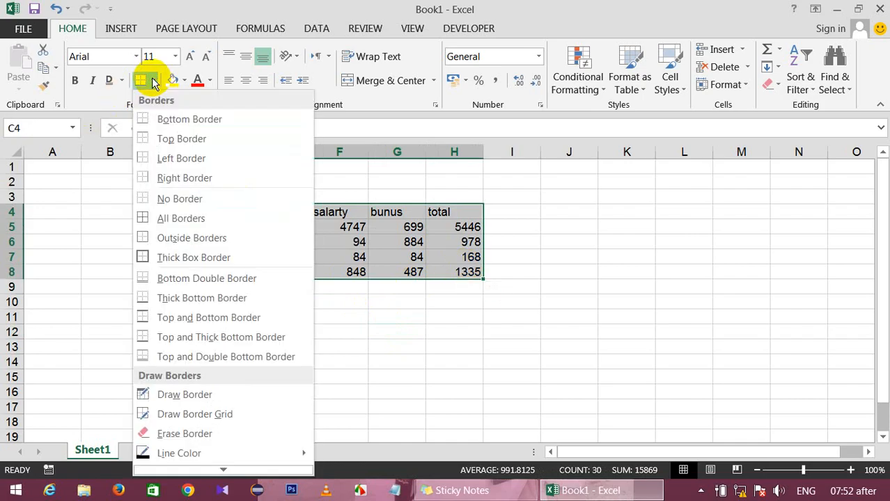
pyautogui.click(181, 139)
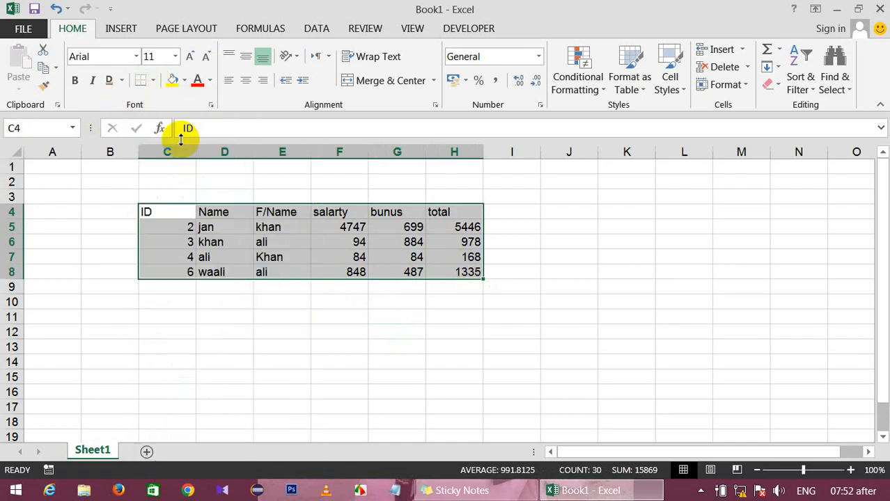
pyautogui.click(330, 358)
# Step: Add a left border and a right border to the table range C4:H8
pyautogui.moveTo(158, 214); pyautogui.dragTo(453, 280)
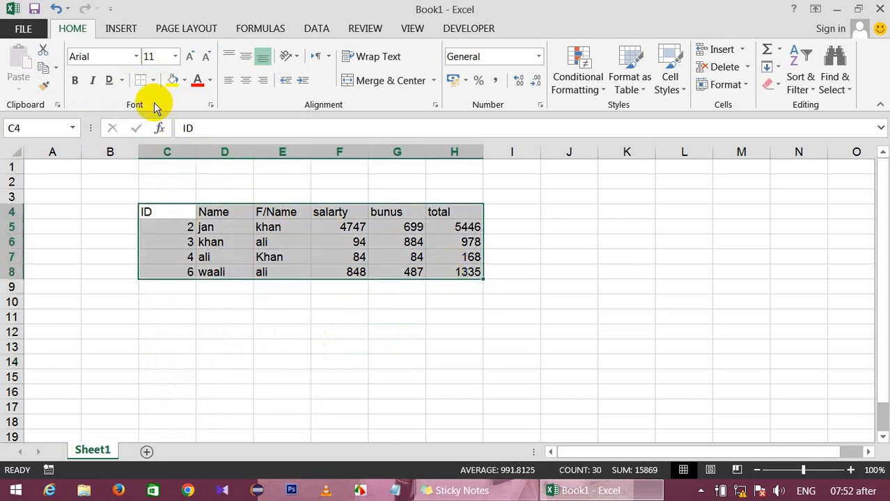
pyautogui.click(152, 85)
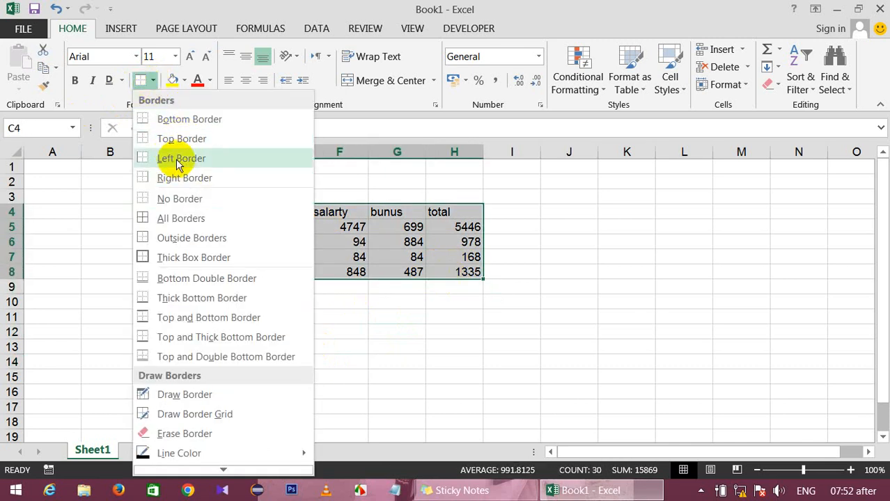
pyautogui.click(176, 160)
pyautogui.click(282, 346)
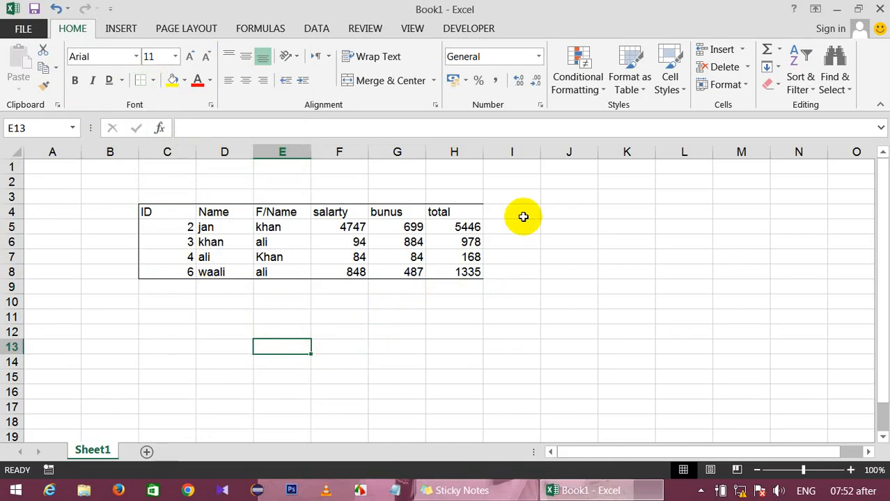
pyautogui.moveTo(165, 211); pyautogui.dragTo(461, 274)
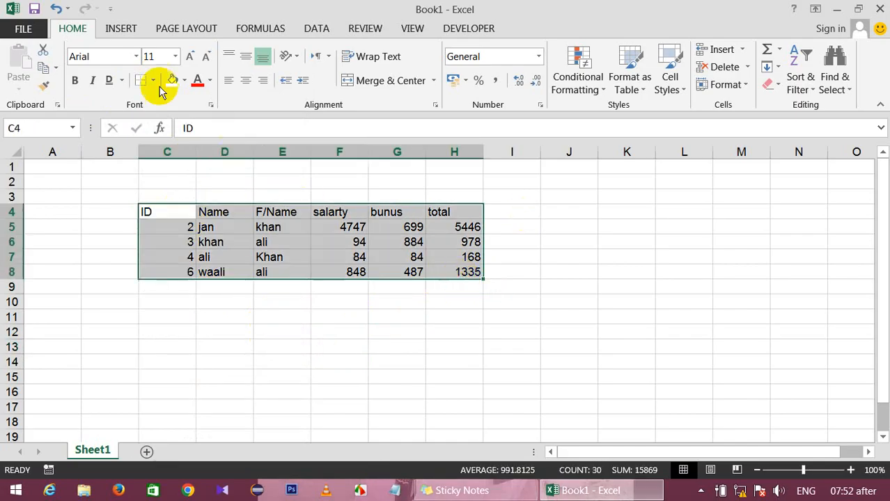
pyautogui.click(153, 85)
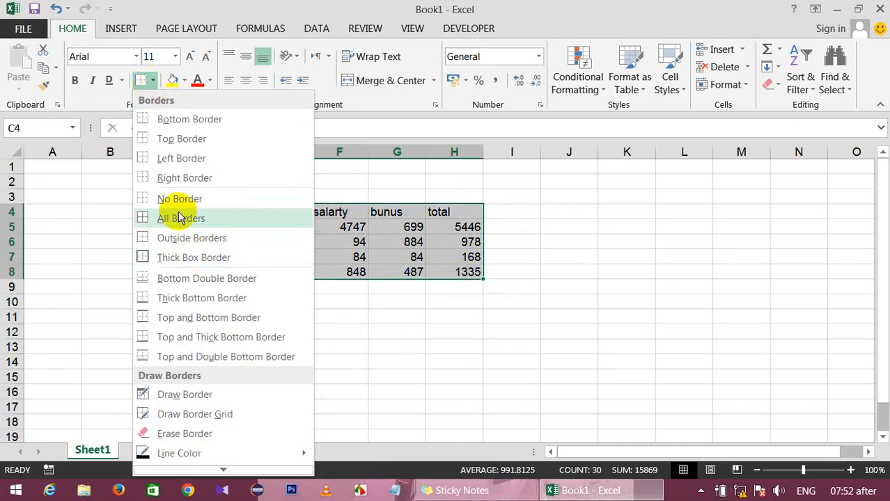
pyautogui.click(172, 178)
pyautogui.click(377, 370)
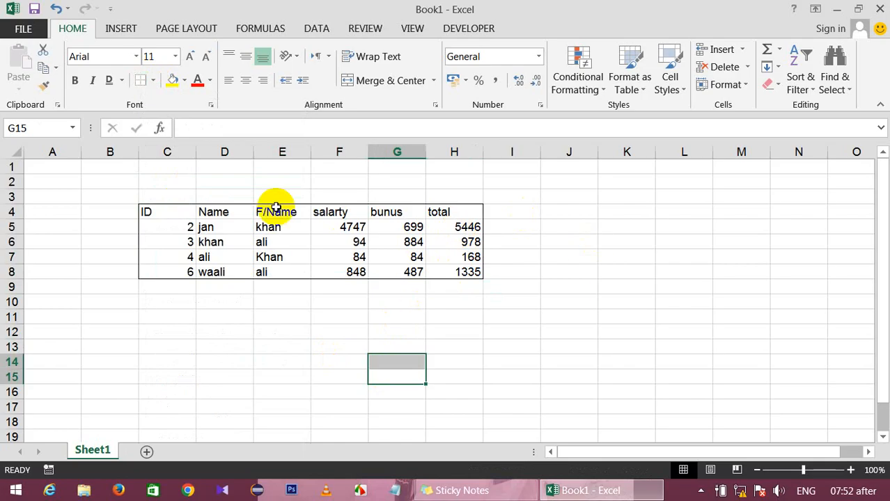
# Step: Clear the existing borders from the table range C4:H8 and apply All Borders to it
pyautogui.moveTo(149, 211); pyautogui.dragTo(469, 277)
pyautogui.click(154, 85)
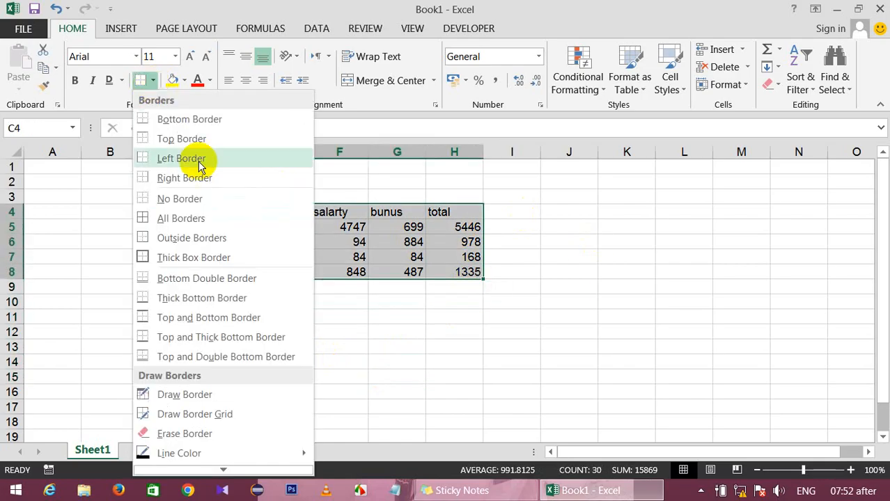
pyautogui.click(173, 217)
pyautogui.click(296, 346)
pyautogui.moveTo(152, 212); pyautogui.dragTo(468, 273)
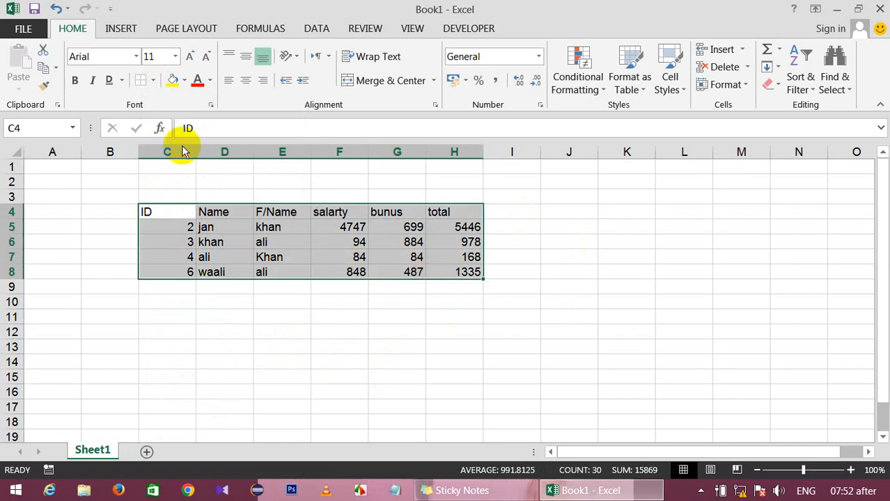
pyautogui.click(153, 85)
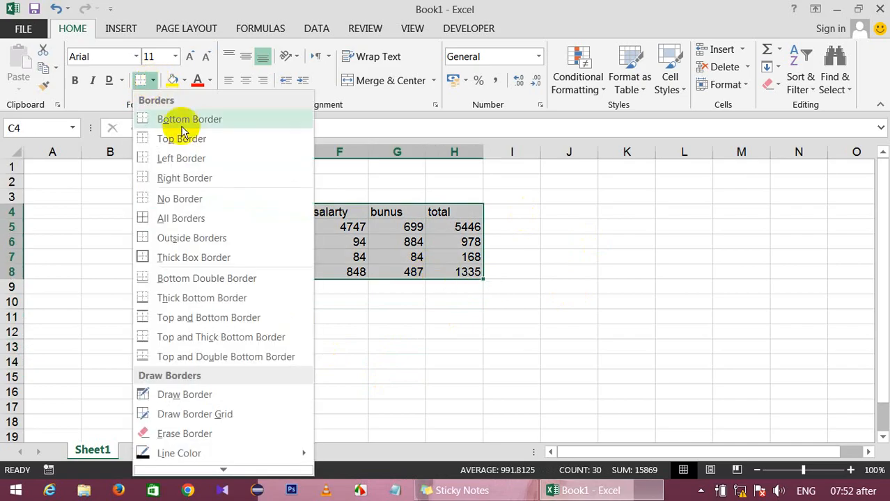
pyautogui.click(200, 218)
pyautogui.click(347, 319)
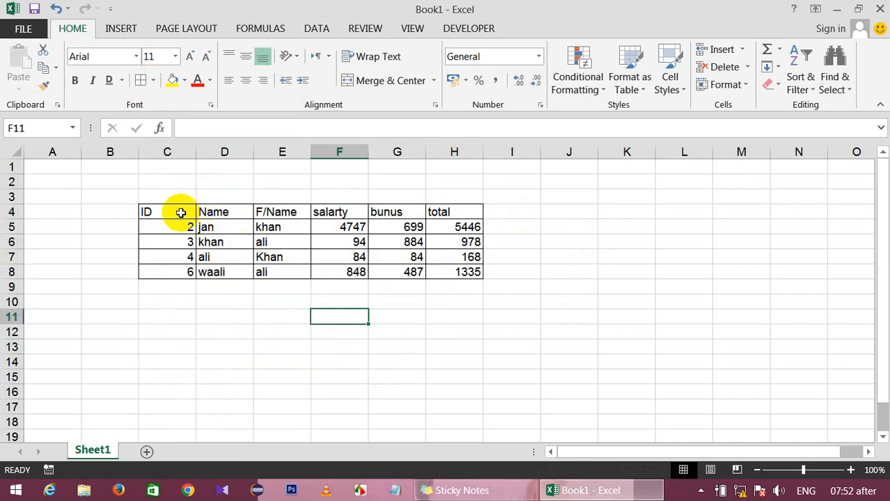
# Step: Remove all the borders from the table range C4:H8 with No Border
pyautogui.moveTo(161, 209); pyautogui.dragTo(457, 271)
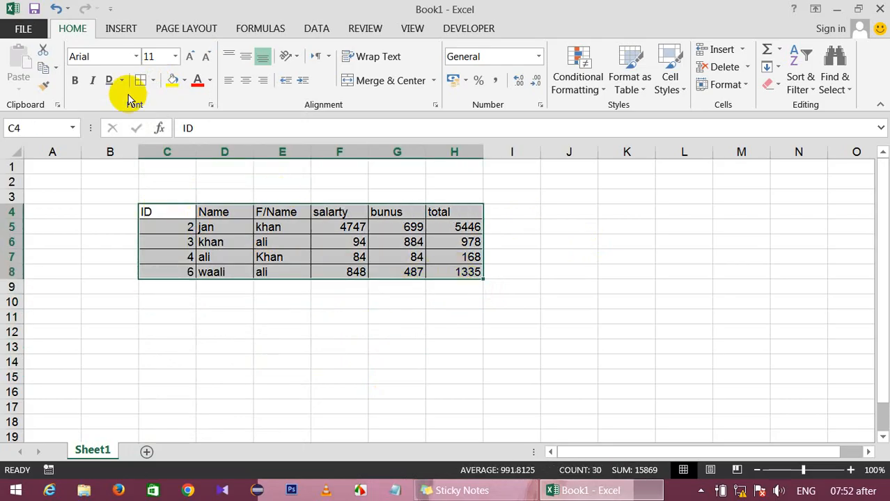
pyautogui.click(153, 82)
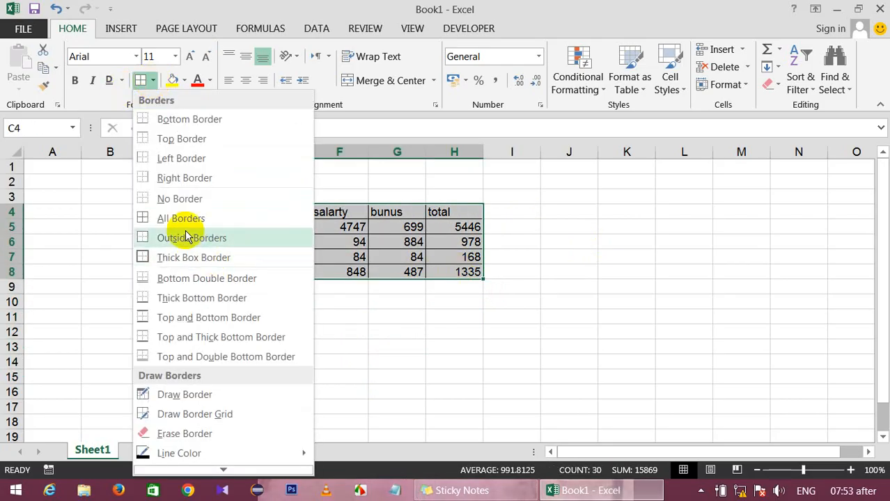
pyautogui.click(175, 199)
pyautogui.click(365, 321)
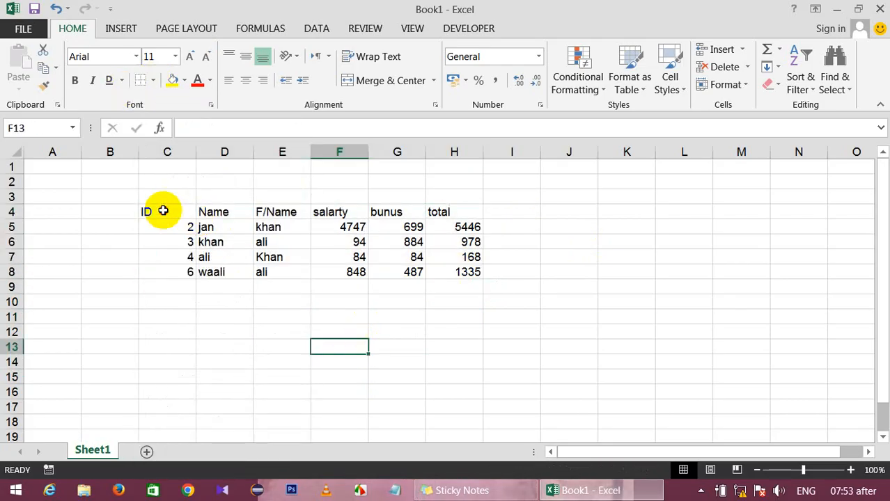
# Step: Apply All Borders to the table range C4:H8, followed by Outside Borders on the same range
pyautogui.moveTo(163, 207); pyautogui.dragTo(466, 277)
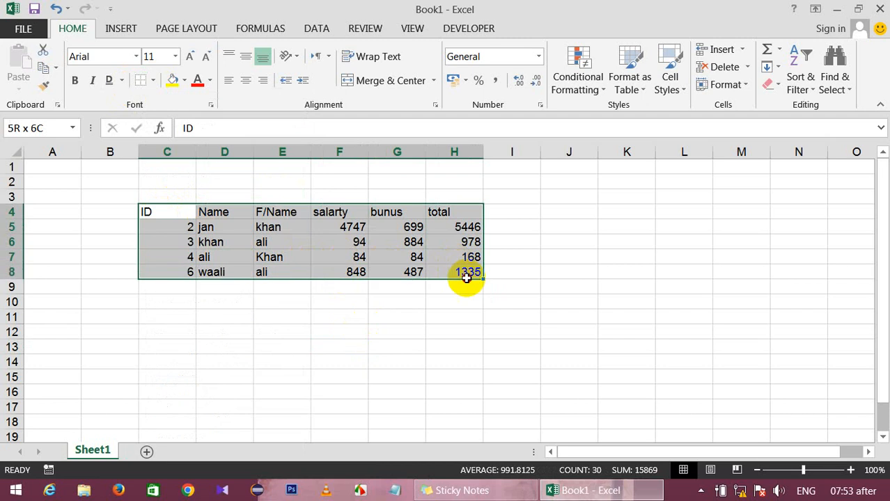
pyautogui.click(155, 80)
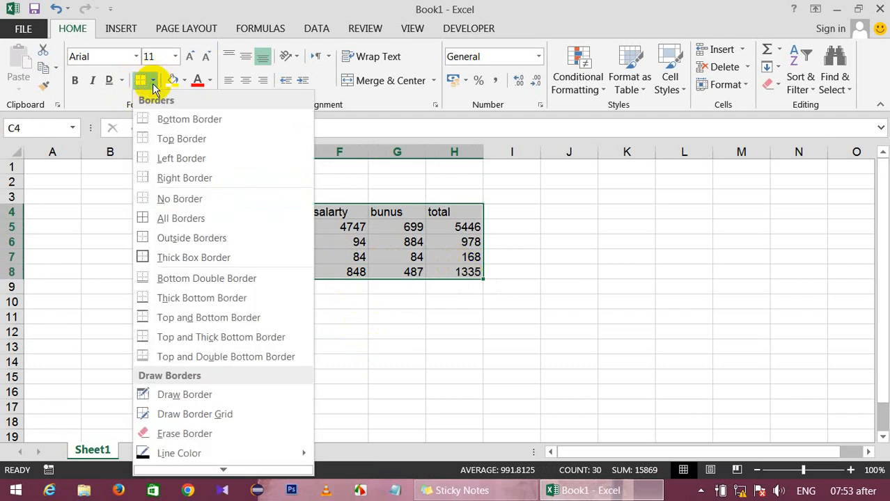
pyautogui.click(167, 221)
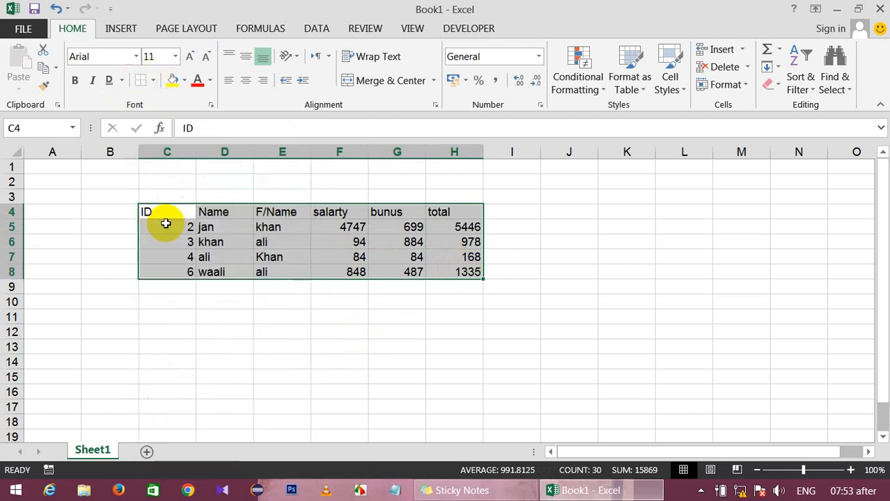
pyautogui.click(158, 82)
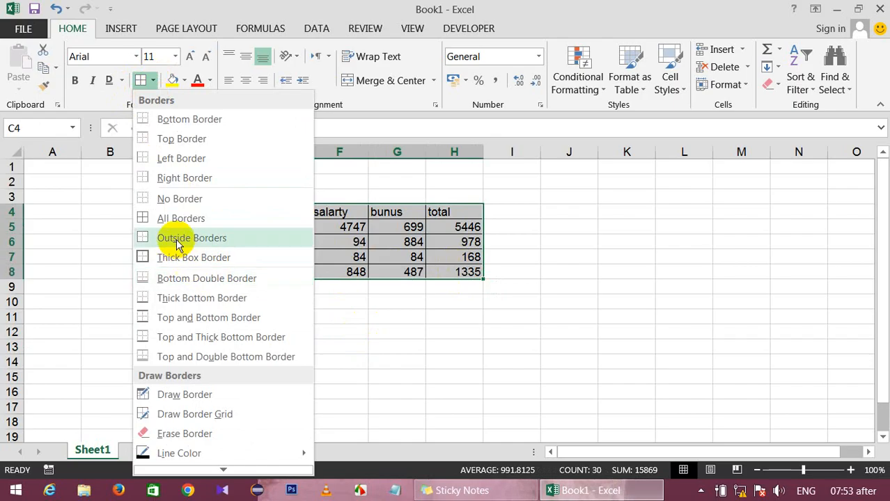
pyautogui.click(177, 240)
pyautogui.click(270, 331)
# Step: Replace the full border grid on the table range C4:H8 with Outside Borders only, clearing the existing borders first
pyautogui.moveTo(161, 212); pyautogui.dragTo(468, 277)
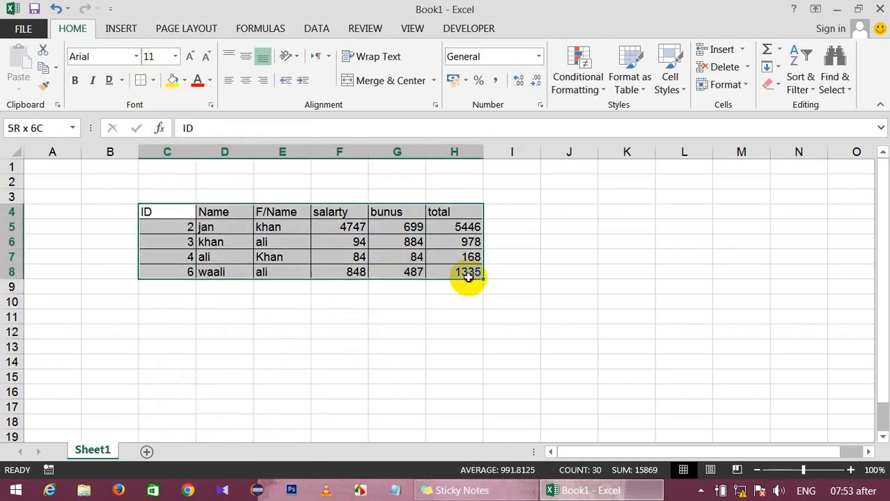
pyautogui.click(154, 80)
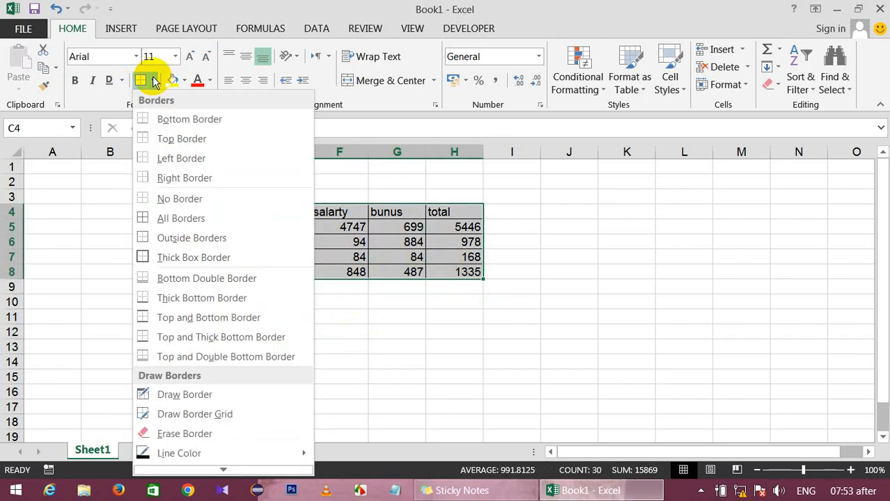
pyautogui.click(157, 198)
pyautogui.click(177, 342)
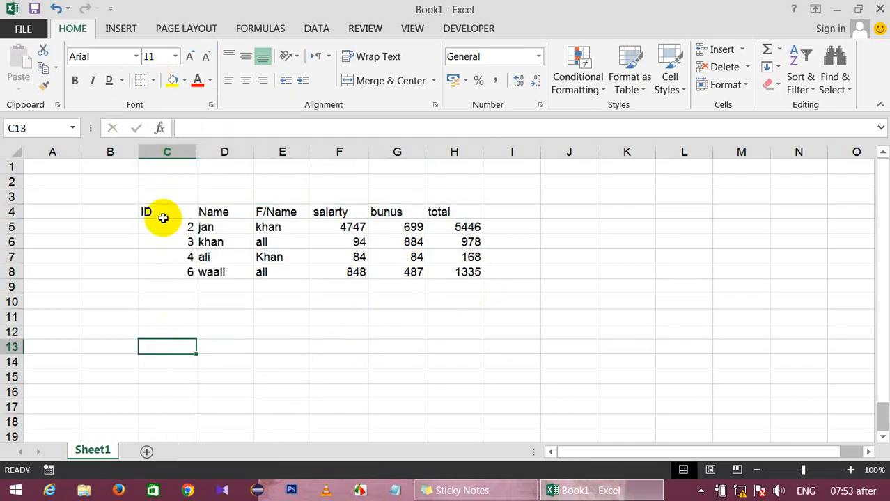
pyautogui.moveTo(163, 217); pyautogui.dragTo(436, 271)
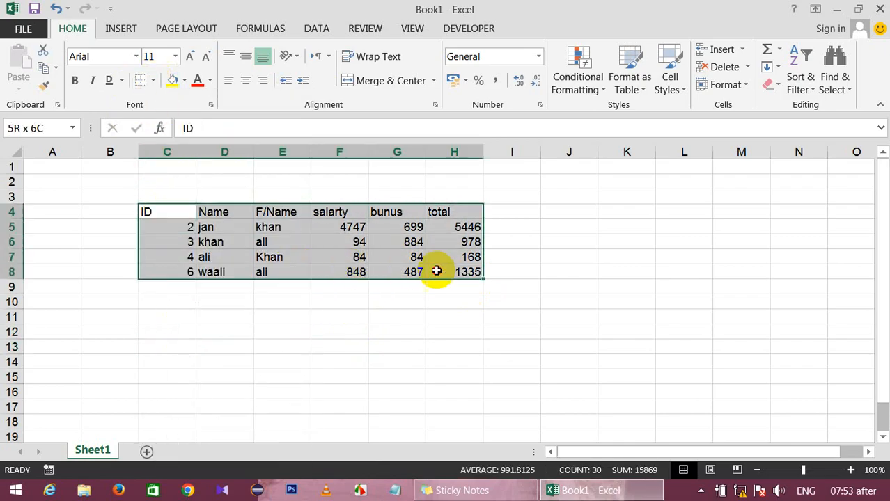
pyautogui.click(153, 80)
pyautogui.click(174, 238)
pyautogui.click(306, 348)
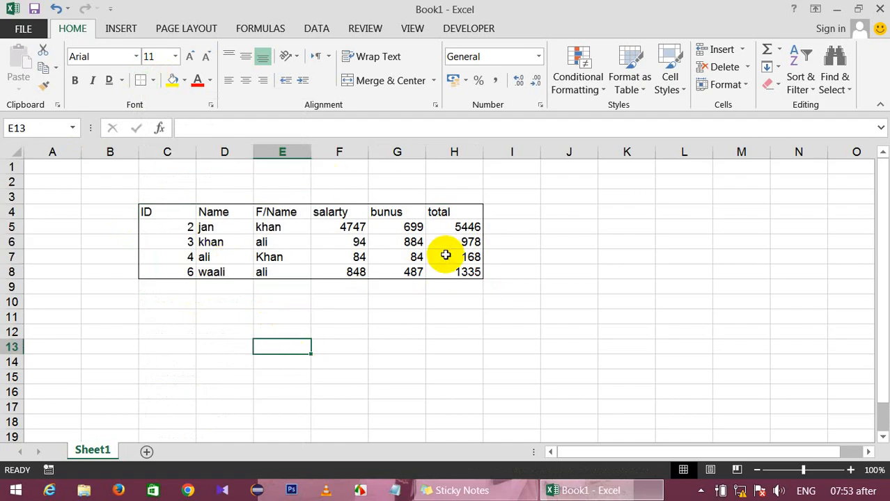
# Step: Apply a Thick Box Border around the table range C4:H8
pyautogui.moveTo(151, 209); pyautogui.dragTo(450, 272)
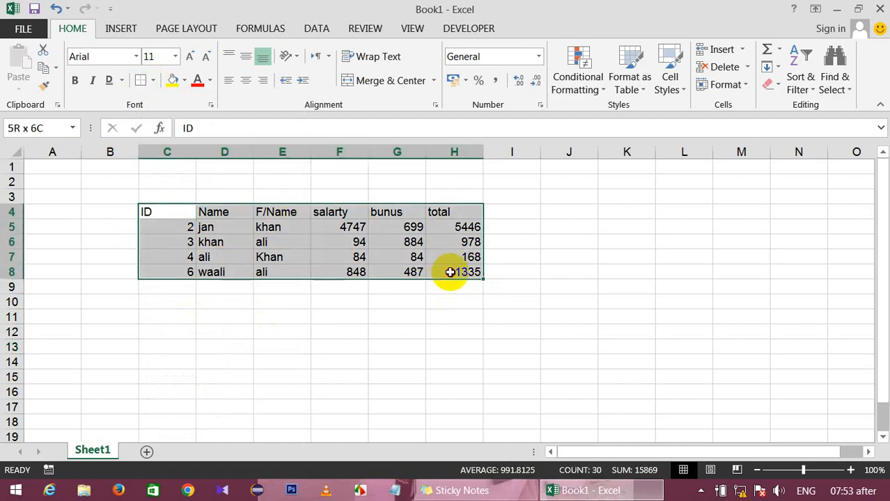
pyautogui.click(156, 80)
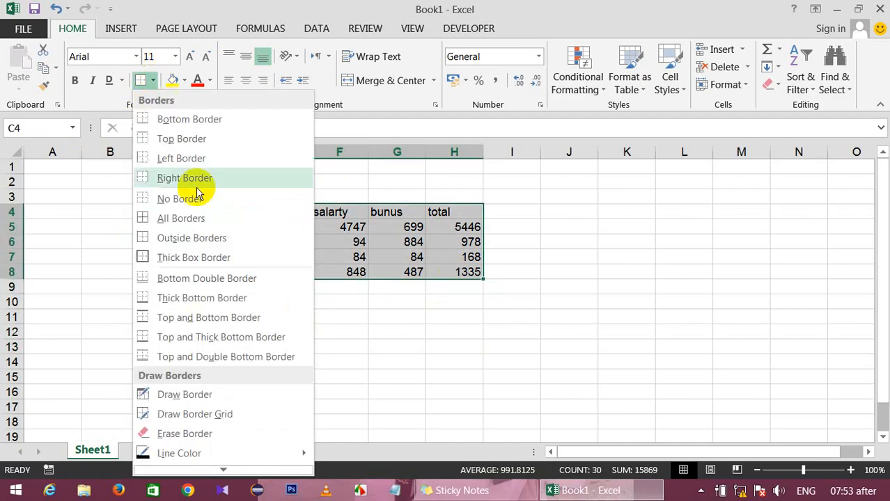
pyautogui.click(195, 258)
pyautogui.click(292, 333)
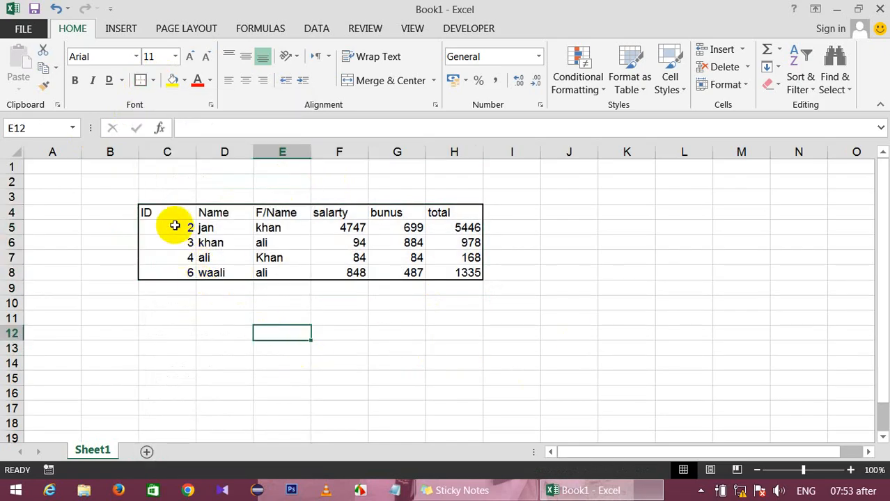
# Step: Apply a Bottom Double Border to the table range C4:H8
pyautogui.moveTo(164, 212); pyautogui.dragTo(453, 274)
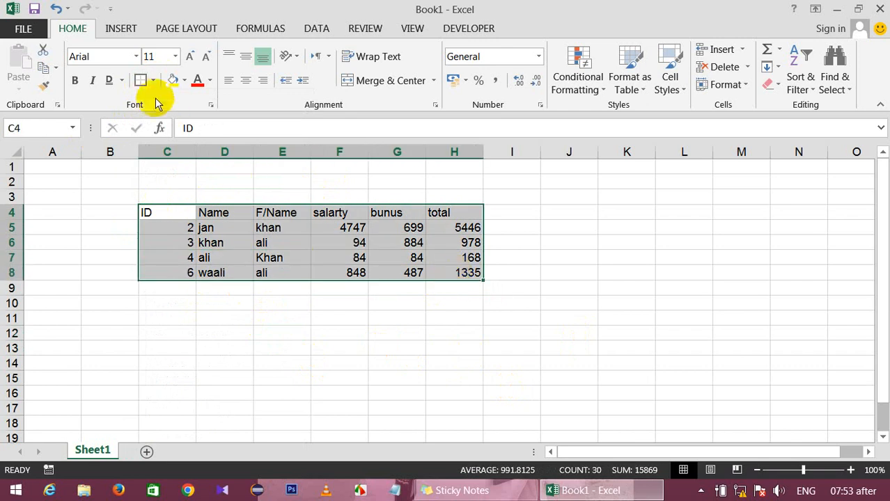
pyautogui.click(152, 80)
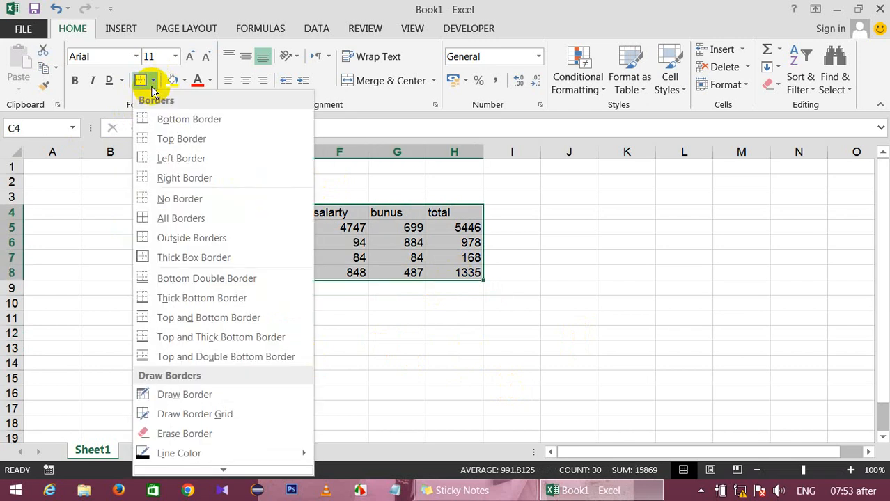
pyautogui.click(167, 282)
pyautogui.click(266, 313)
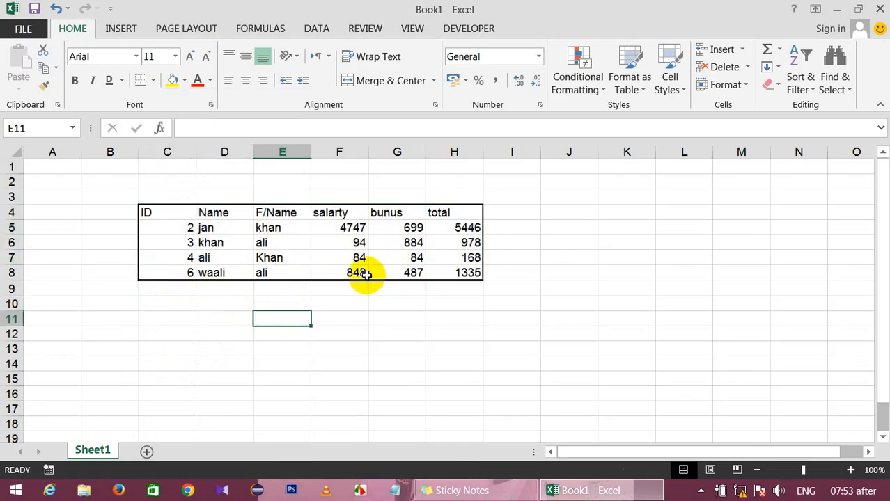
# Step: Change the bottom edge of the table range C4:H8 to a Thick Bottom Border
pyautogui.click(147, 209)
pyautogui.moveTo(146, 209); pyautogui.dragTo(463, 273)
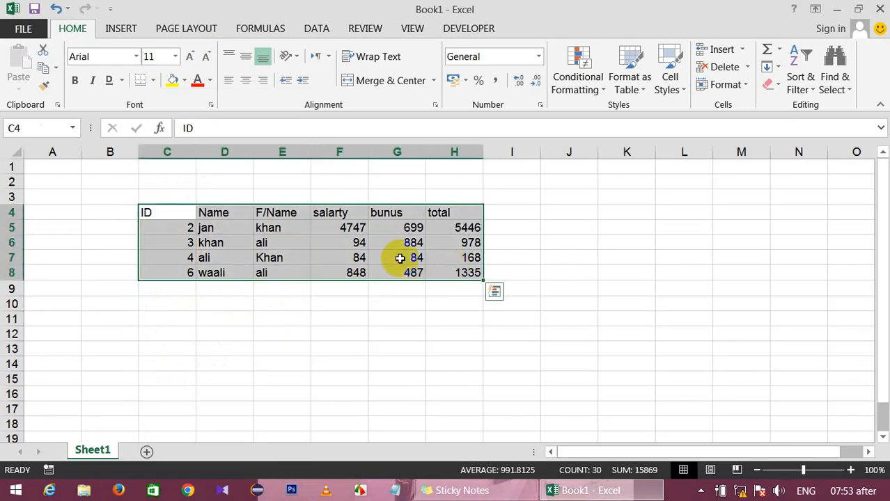
pyautogui.click(153, 80)
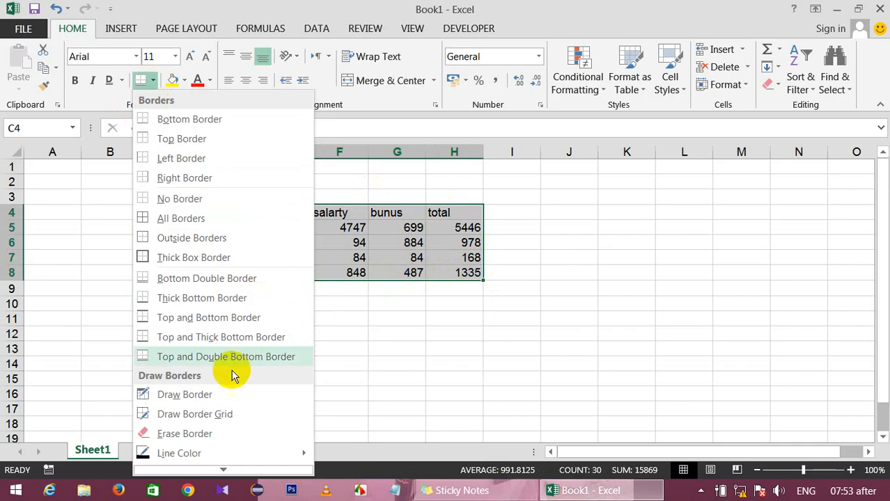
pyautogui.click(183, 298)
pyautogui.click(282, 358)
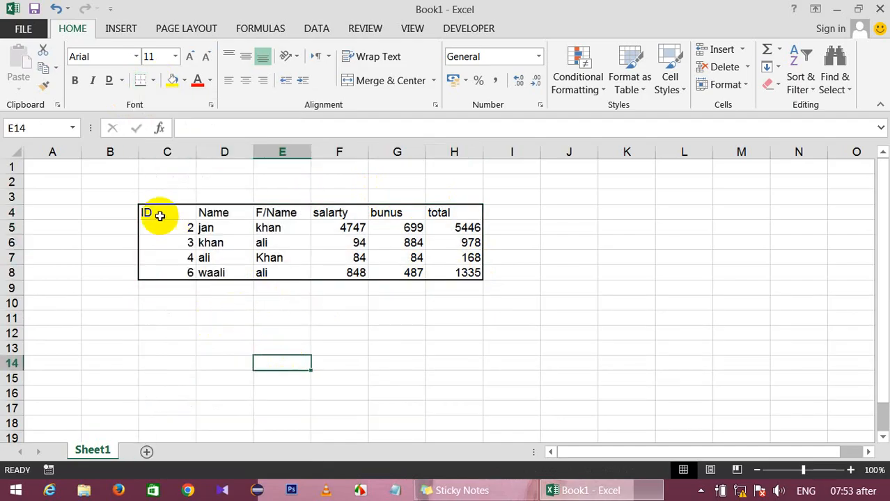
# Step: Clear every border from the table range C4:H8 and apply only a Thick Bottom Border
pyautogui.moveTo(147, 206); pyautogui.dragTo(461, 274)
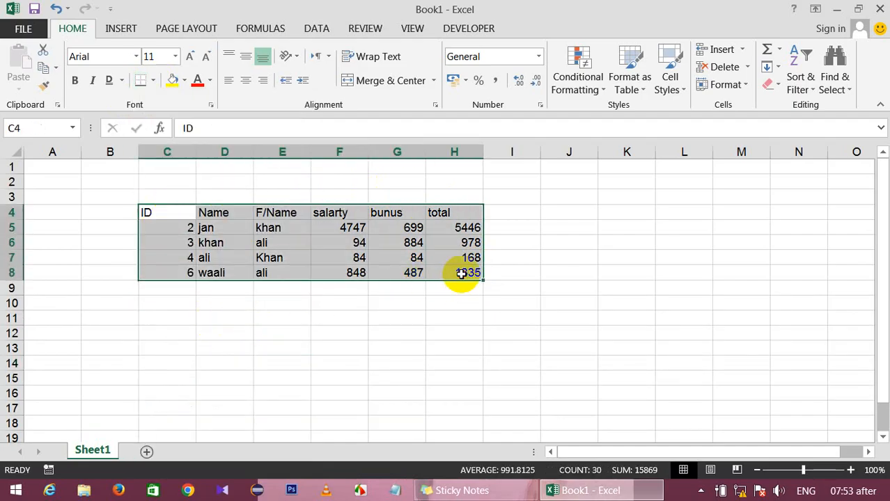
pyautogui.click(152, 81)
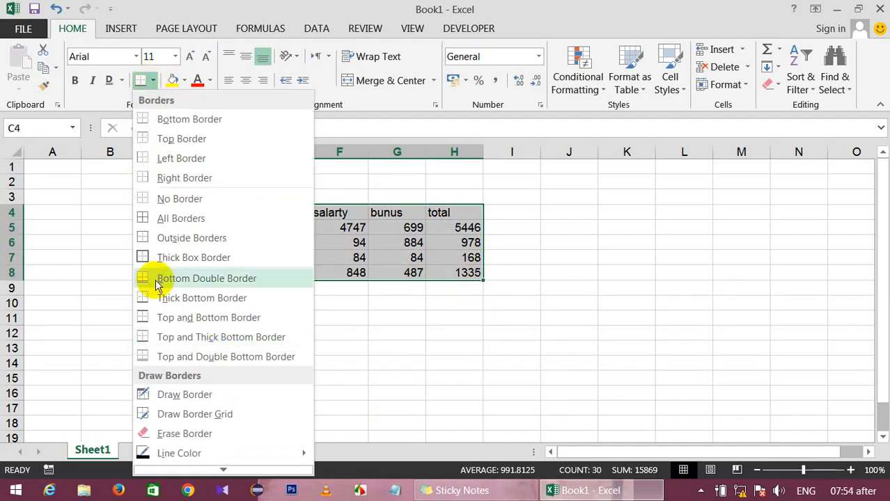
pyautogui.click(155, 199)
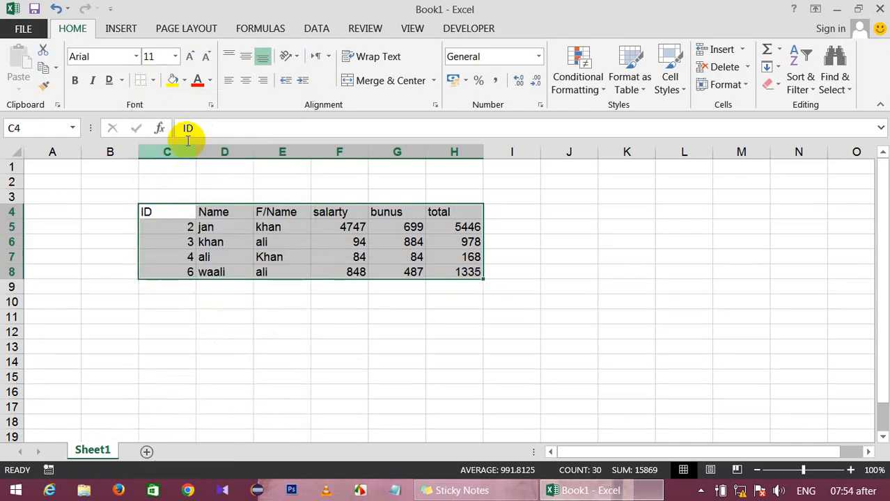
pyautogui.click(153, 81)
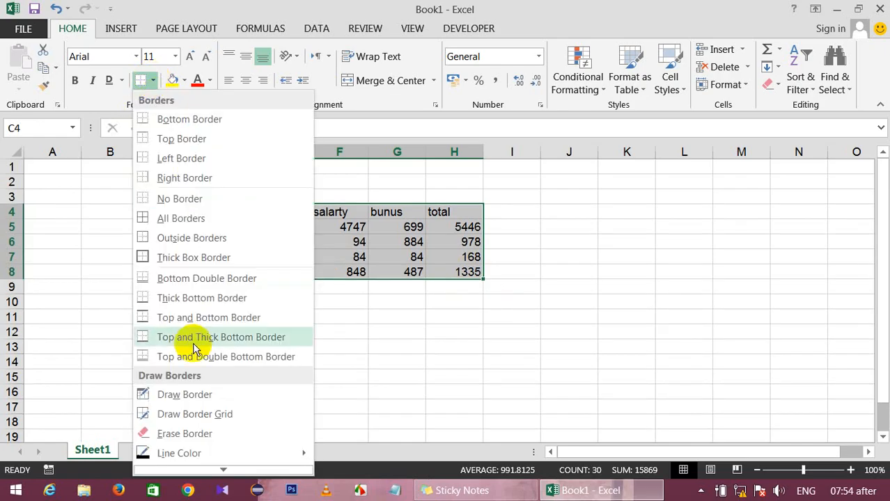
pyautogui.click(202, 298)
pyautogui.click(300, 330)
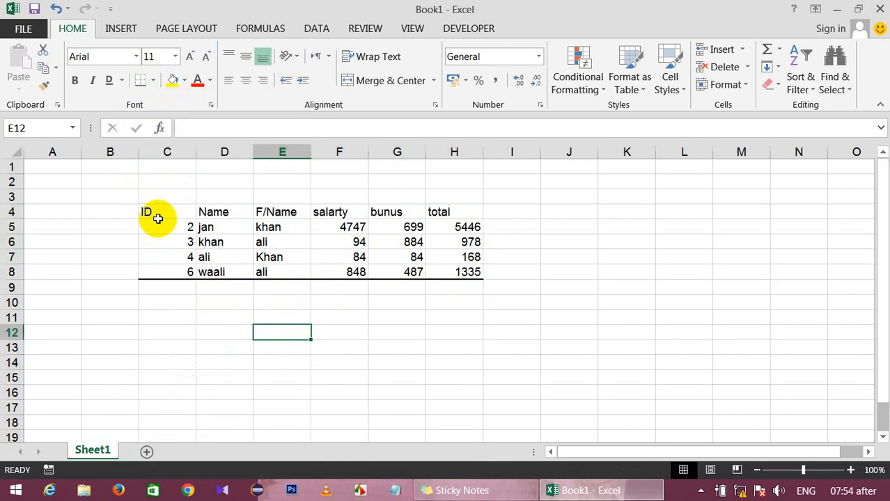
# Step: Apply a Top and Bottom Border to the table range C4:H8
pyautogui.moveTo(157, 216); pyautogui.dragTo(453, 274)
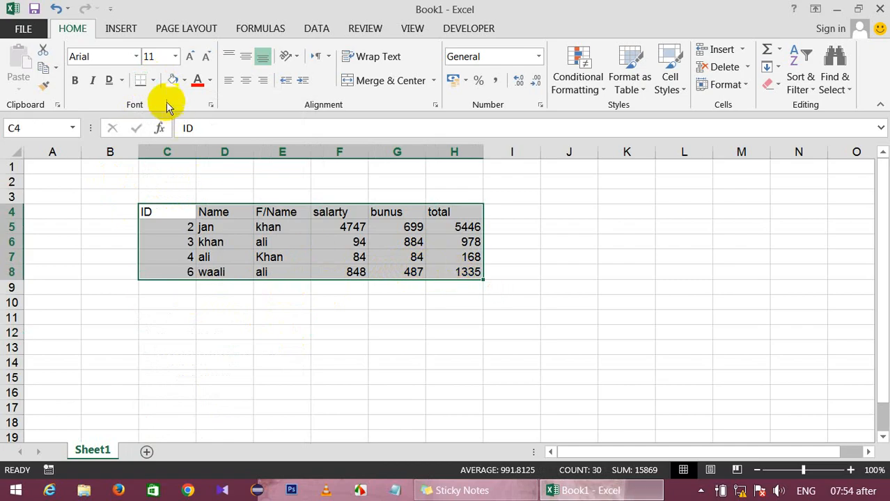
pyautogui.click(153, 81)
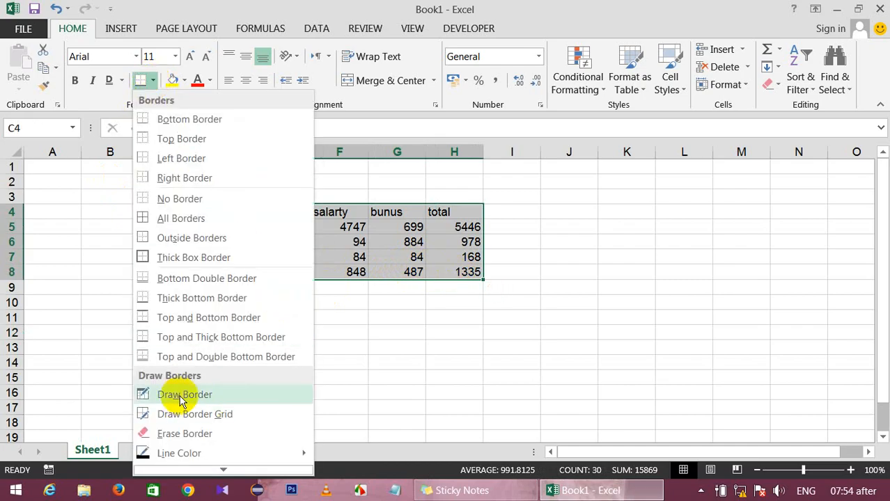
pyautogui.click(224, 317)
pyautogui.click(338, 333)
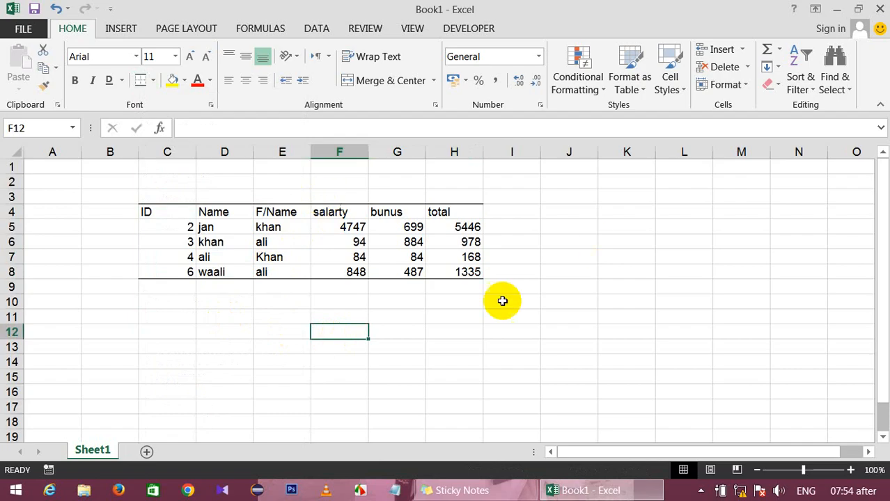
# Step: Apply a Top and Double Bottom Border to the table range C4:H8
pyautogui.moveTo(148, 212); pyautogui.dragTo(463, 271)
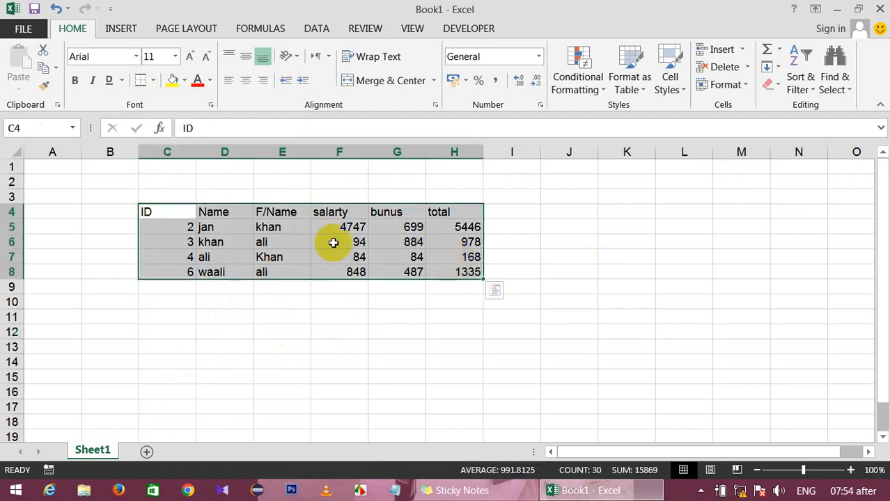
pyautogui.click(153, 81)
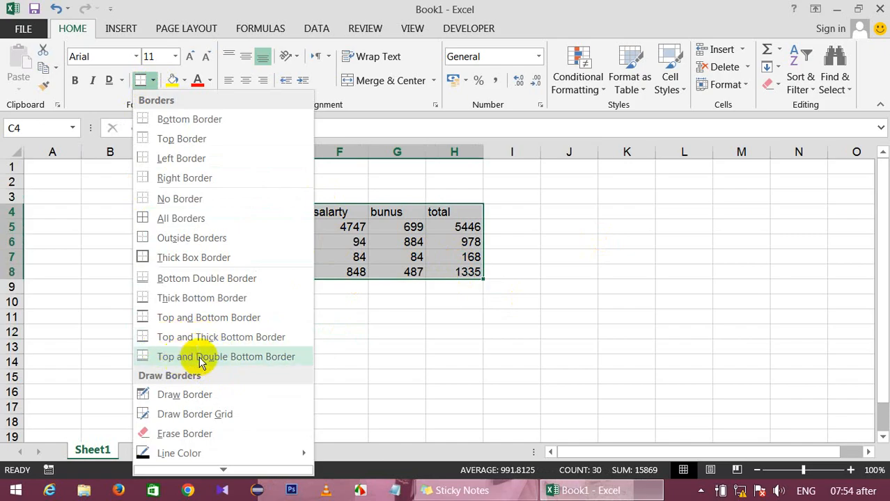
pyautogui.click(238, 358)
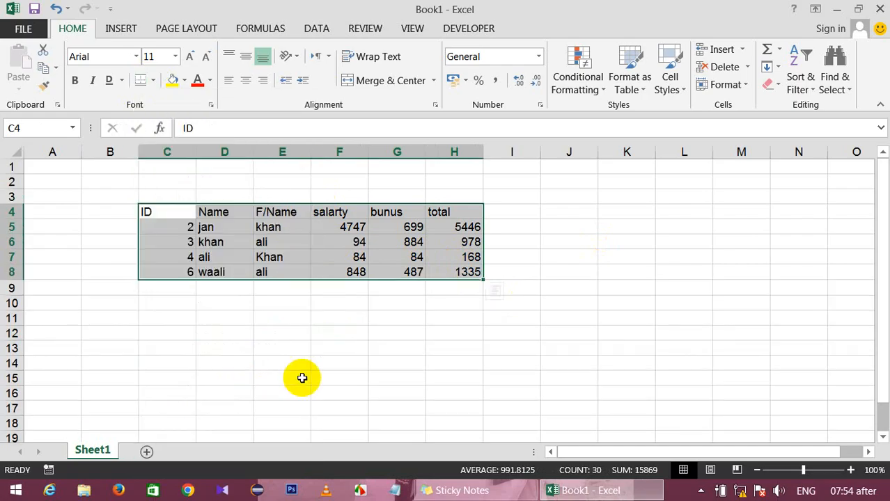
pyautogui.click(337, 374)
# Step: Use Draw Border to draw vertical lines between columns C–D, E–F and G–H of the table and a box around F6:G6
pyautogui.moveTo(152, 209); pyautogui.dragTo(446, 275)
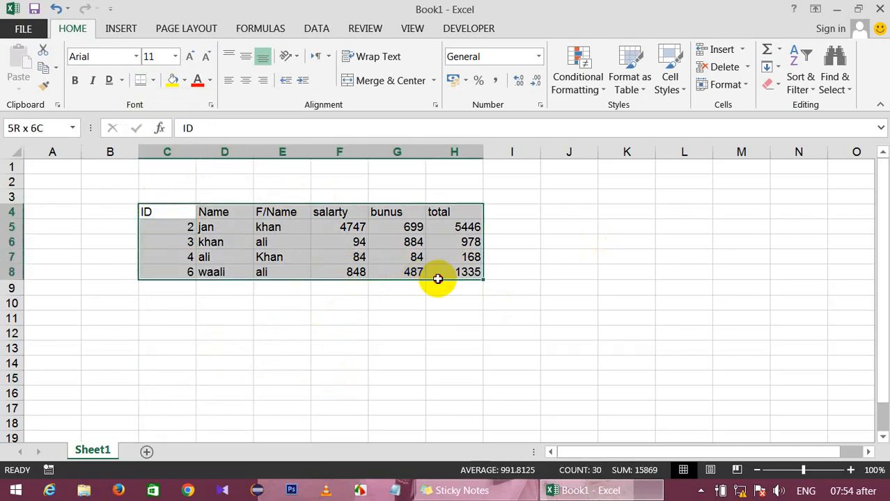
pyautogui.click(152, 80)
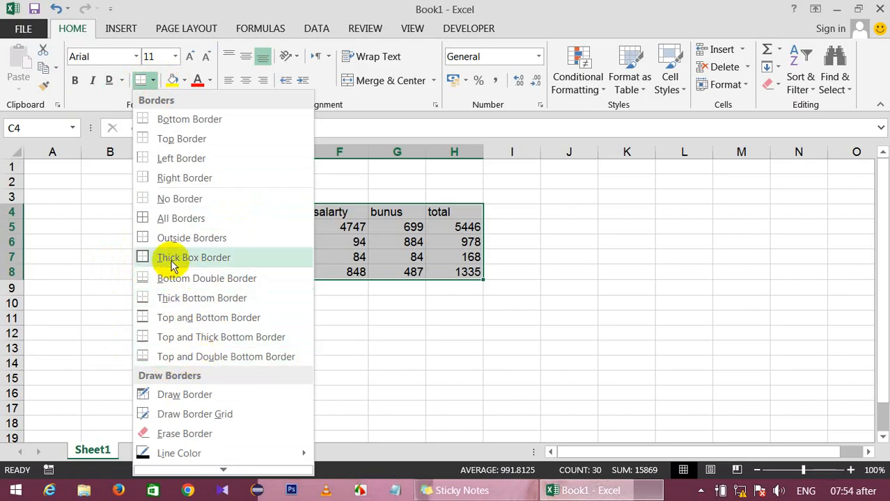
pyautogui.click(162, 400)
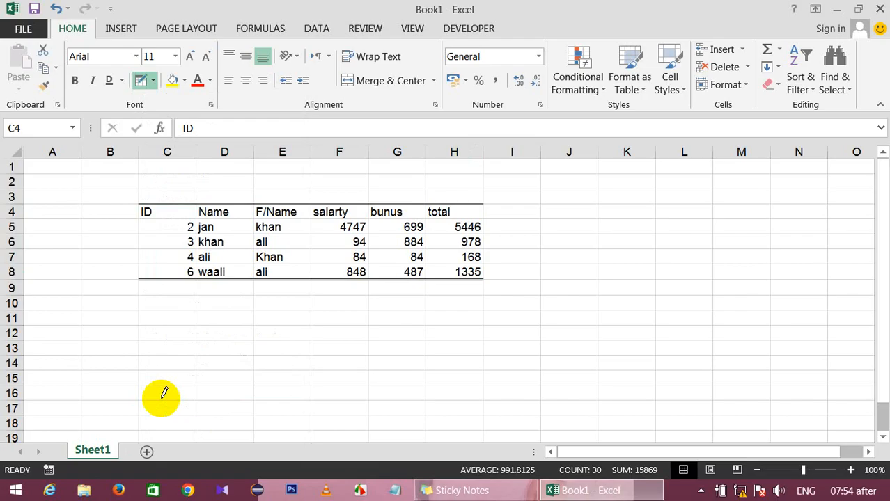
pyautogui.moveTo(198, 204); pyautogui.dragTo(202, 241)
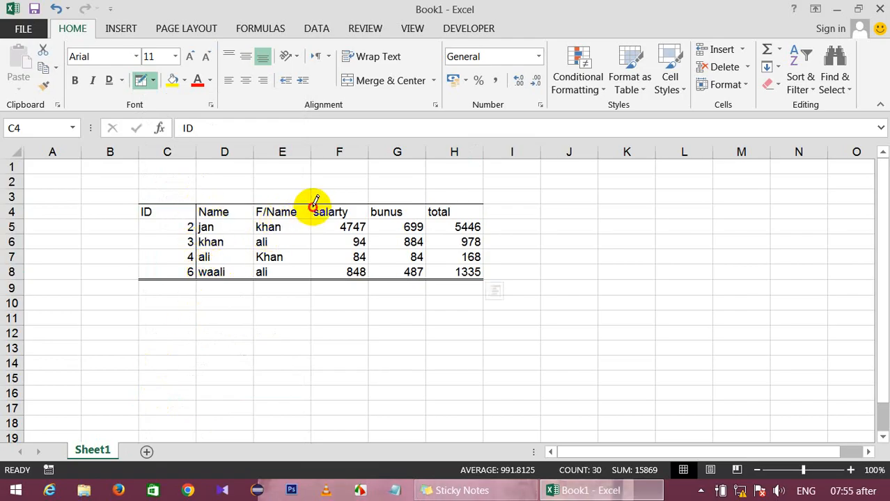
pyautogui.moveTo(313, 203); pyautogui.dragTo(311, 310)
pyautogui.moveTo(311, 232); pyautogui.dragTo(385, 232)
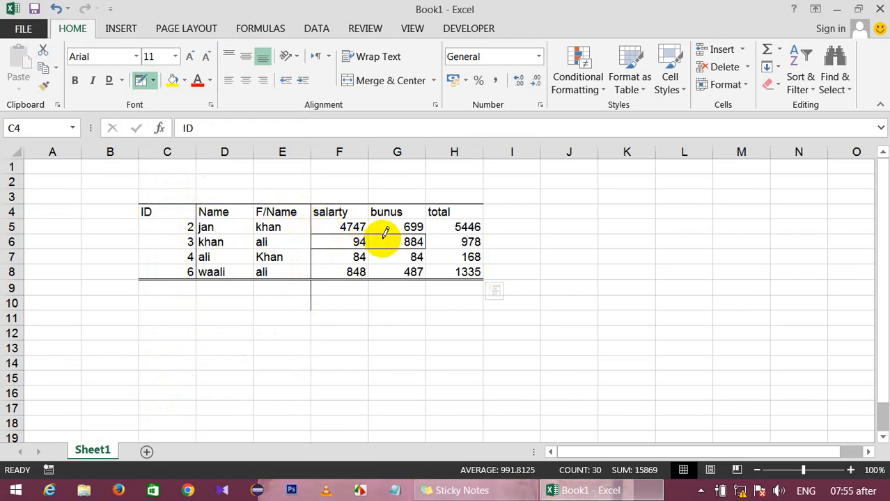
pyautogui.click(424, 288)
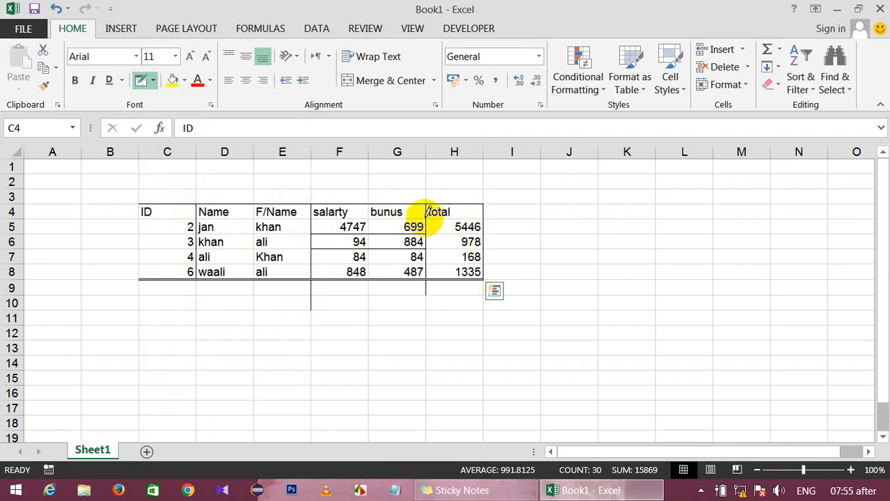
# Step: Draw diagonal border lines through the salarty and bunus header cells, stop drawing borders, and narrow column D slightly
pyautogui.moveTo(473, 197); pyautogui.dragTo(467, 225)
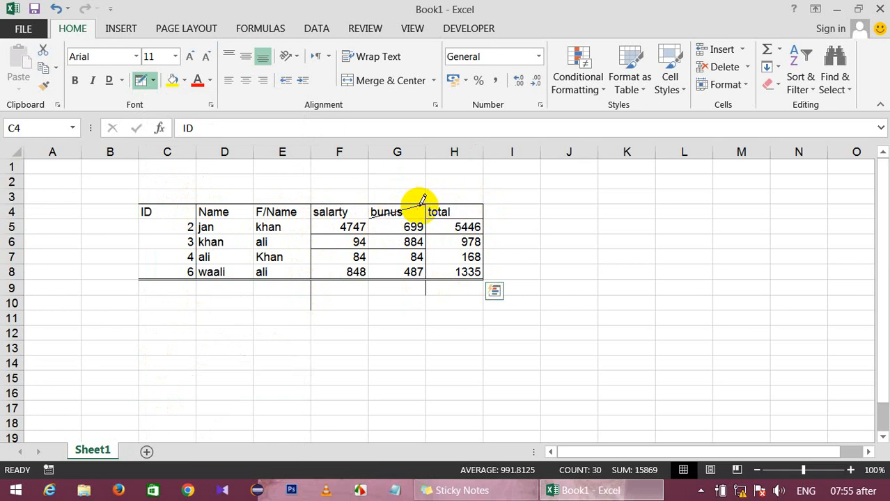
pyautogui.moveTo(312, 204)
pyautogui.mouseDown()
pyautogui.moveTo(366, 219)
pyautogui.moveTo(366, 274)
pyautogui.mouseUp()
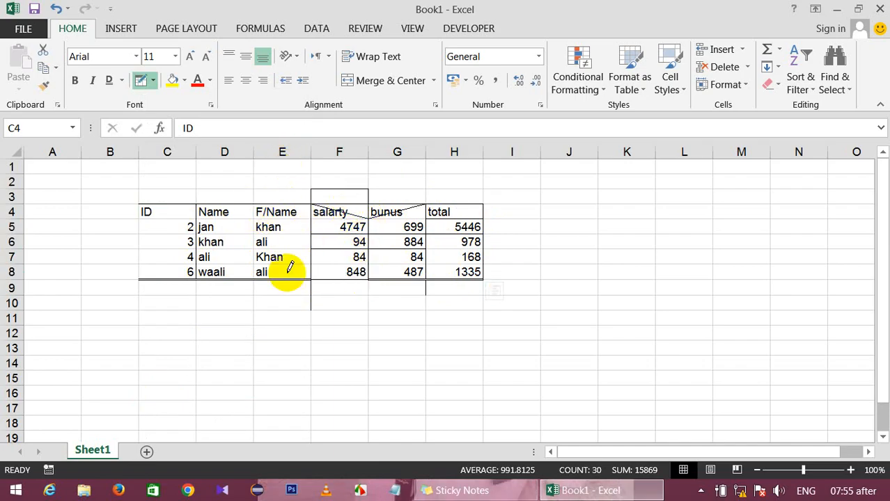
pyautogui.moveTo(255, 156)
pyautogui.mouseDown()
pyautogui.moveTo(274, 155)
pyautogui.moveTo(240, 156)
pyautogui.mouseUp()
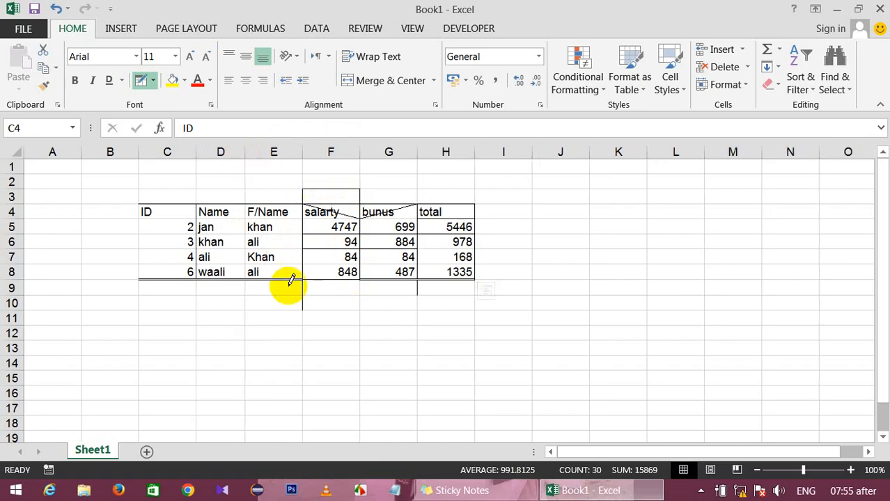
pyautogui.press('Escape')
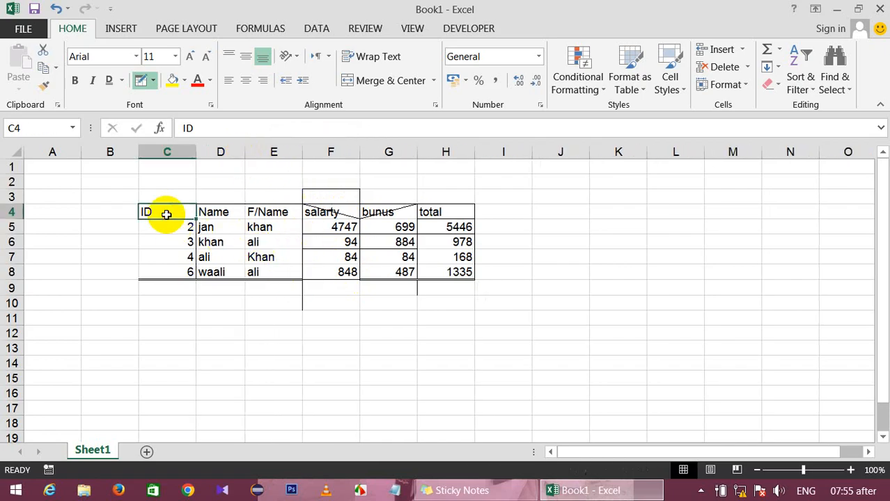
# Step: Remove all borders from the table range C4:H8
pyautogui.moveTo(167, 213)
pyautogui.mouseDown()
pyautogui.moveTo(403, 297)
pyautogui.moveTo(433, 258)
pyautogui.moveTo(440, 268)
pyautogui.mouseUp()
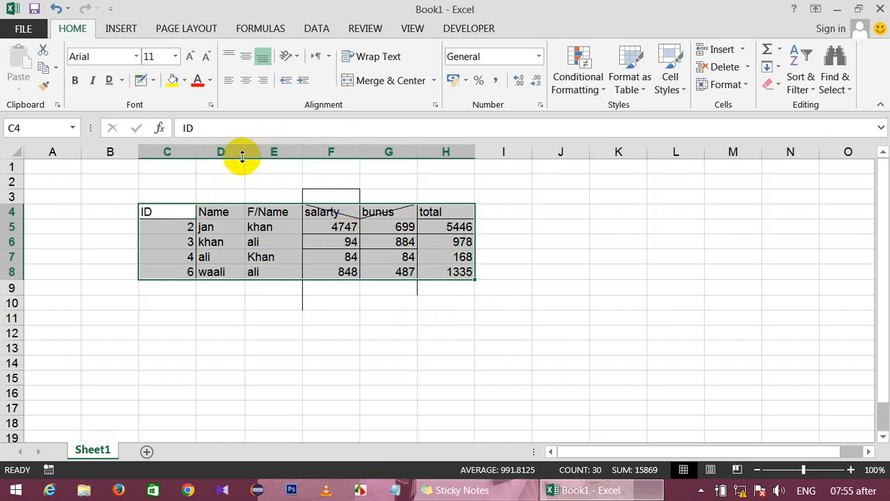
pyautogui.click(154, 81)
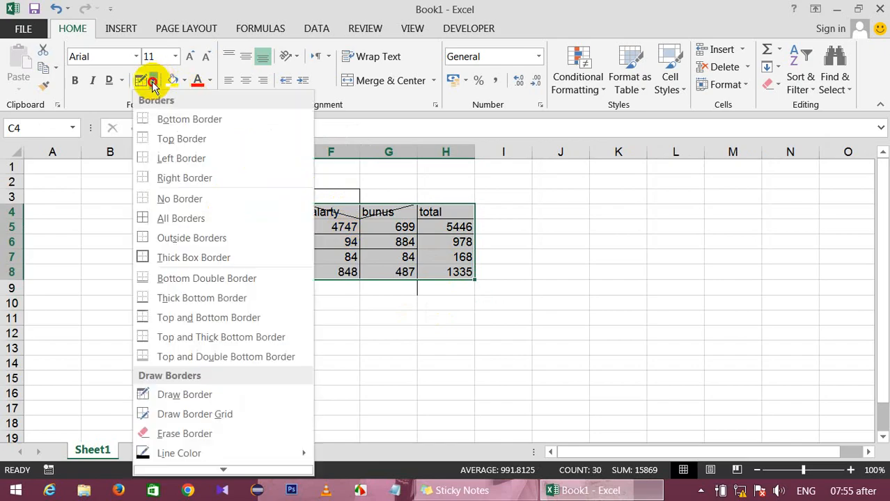
pyautogui.click(179, 199)
pyautogui.click(331, 346)
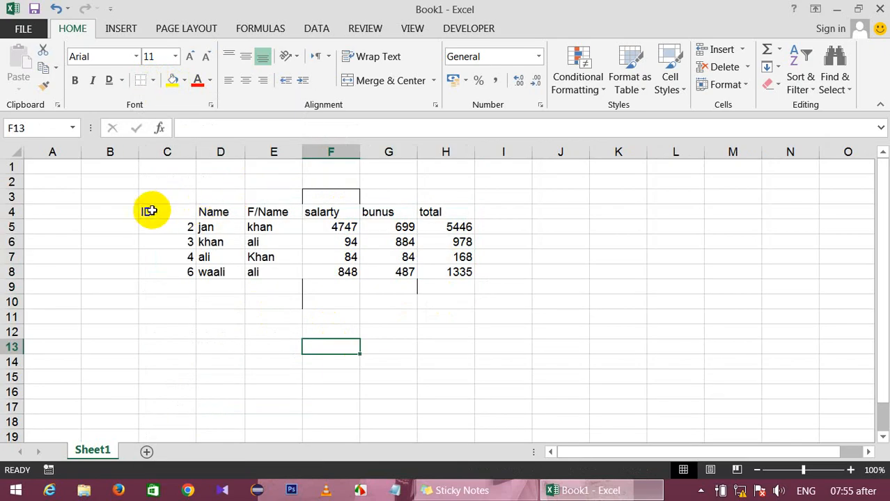
pyautogui.moveTo(149, 212); pyautogui.dragTo(437, 281)
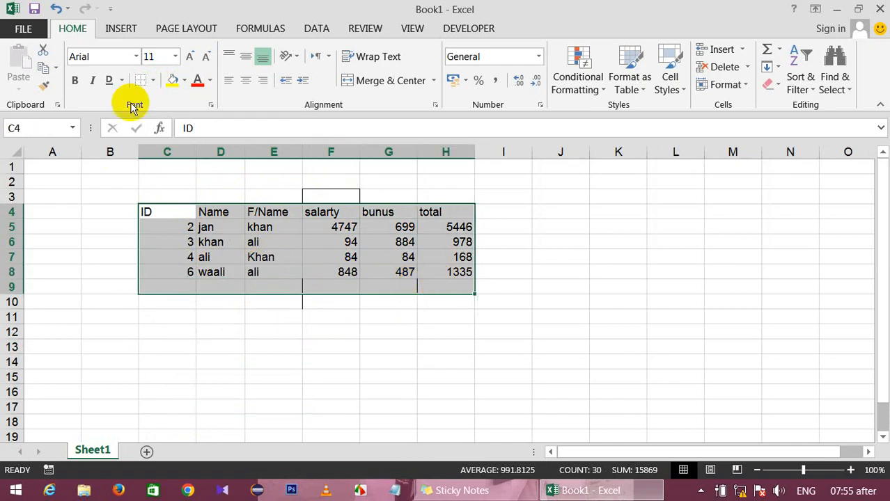
pyautogui.click(153, 81)
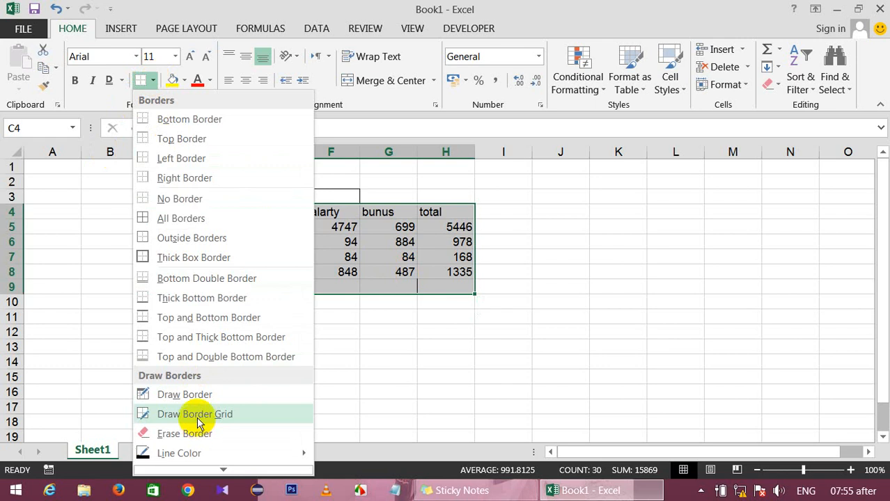
pyautogui.click(574, 204)
pyautogui.moveTo(573, 209); pyautogui.dragTo(737, 385)
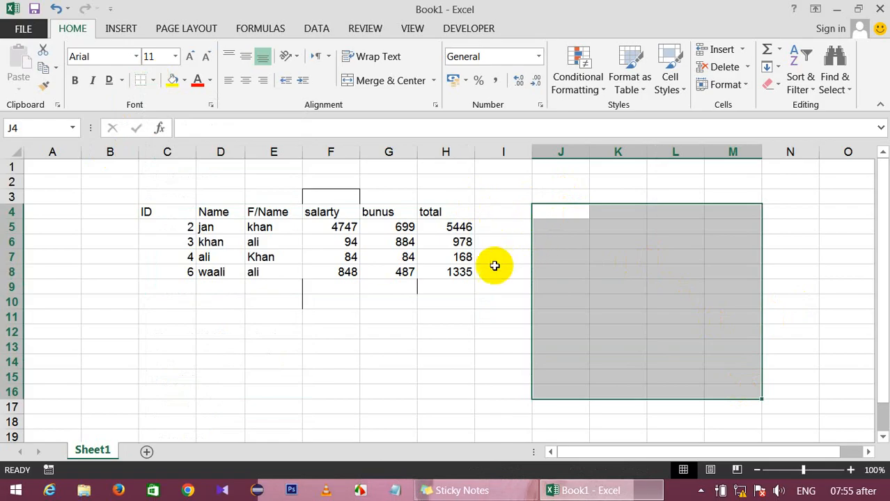
pyautogui.click(76, 302)
pyautogui.click(438, 378)
pyautogui.moveTo(91, 288); pyautogui.dragTo(548, 418)
pyautogui.click(269, 352)
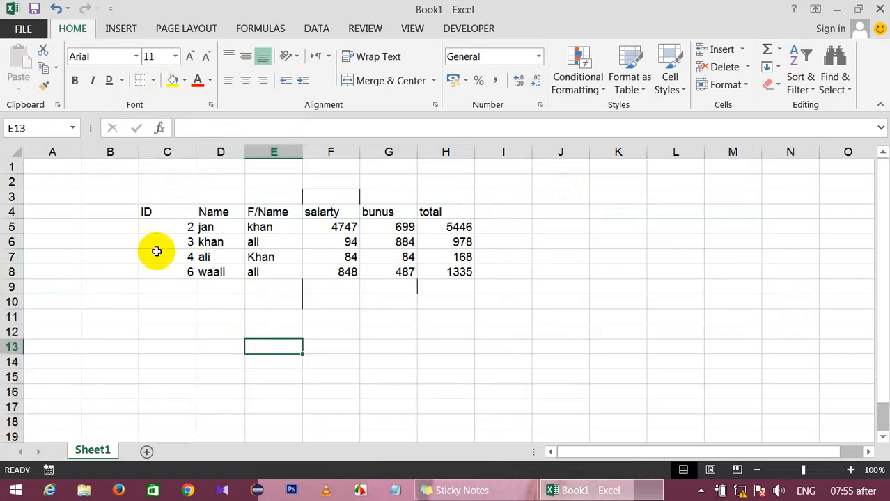
# Step: Use Draw Border Grid to draw cell grids below the table, over the empty columns J to O, and across C4:H8
pyautogui.click(154, 81)
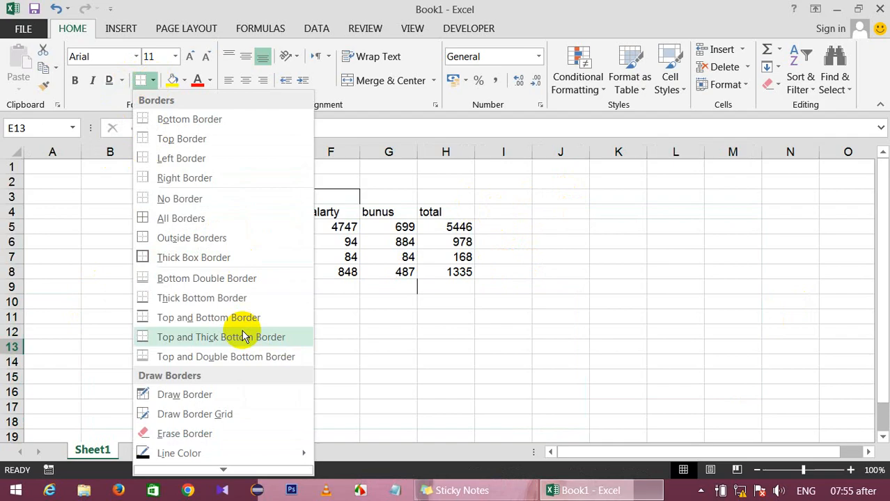
pyautogui.click(201, 413)
pyautogui.moveTo(28, 281)
pyautogui.mouseDown()
pyautogui.moveTo(246, 384)
pyautogui.moveTo(699, 364)
pyautogui.moveTo(665, 425)
pyautogui.moveTo(543, 358)
pyautogui.moveTo(582, 300)
pyautogui.moveTo(662, 316)
pyautogui.moveTo(677, 213)
pyautogui.moveTo(837, 351)
pyautogui.mouseUp()
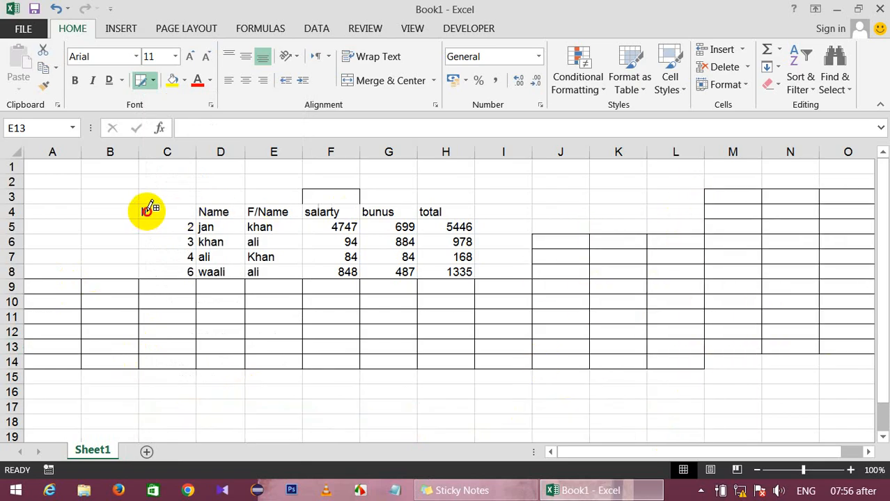
pyautogui.moveTo(147, 211)
pyautogui.mouseDown()
pyautogui.moveTo(486, 259)
pyautogui.moveTo(441, 268)
pyautogui.mouseUp()
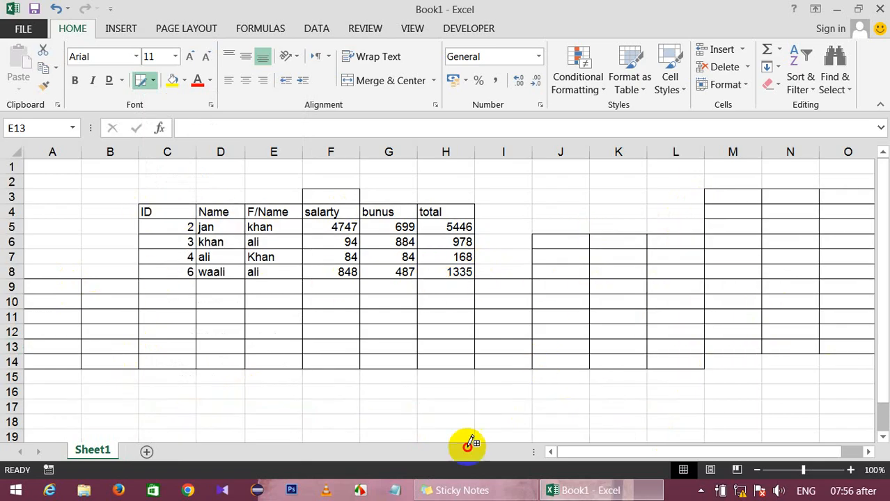
# Step: Extend the drawn border grid down columns C to I to row 41, grid J38:J39, and stop drawing borders
pyautogui.scroll(-7, 432, 411)
pyautogui.moveTo(561, 407); pyautogui.dragTo(561, 390)
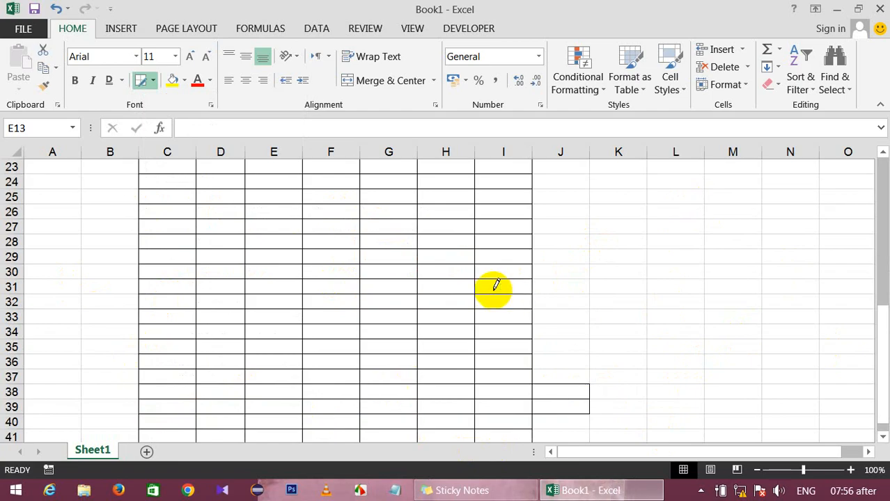
pyautogui.press('Escape')
pyautogui.click(724, 272)
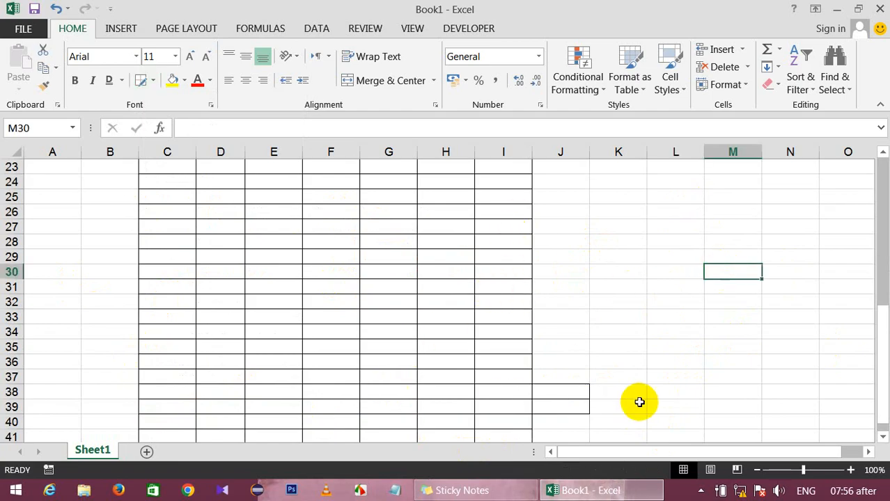
# Step: Clear everything, including the drawn grid borders, from the range A9:K41
pyautogui.moveTo(881, 312); pyautogui.dragTo(880, 344)
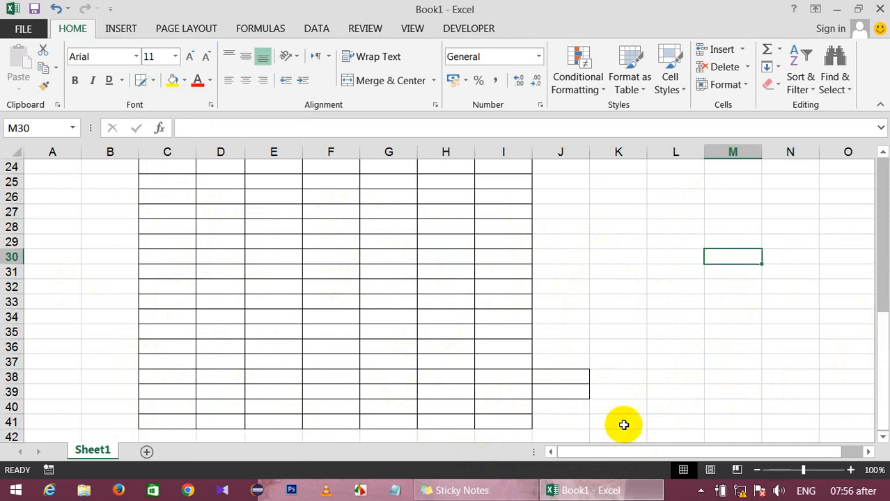
pyautogui.moveTo(624, 423); pyautogui.dragTo(61, 289)
pyautogui.click(770, 84)
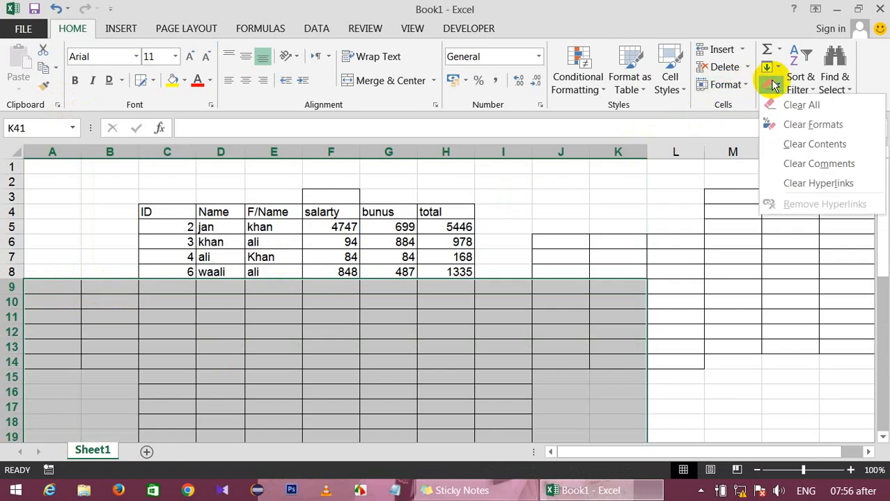
pyautogui.click(778, 106)
pyautogui.click(276, 345)
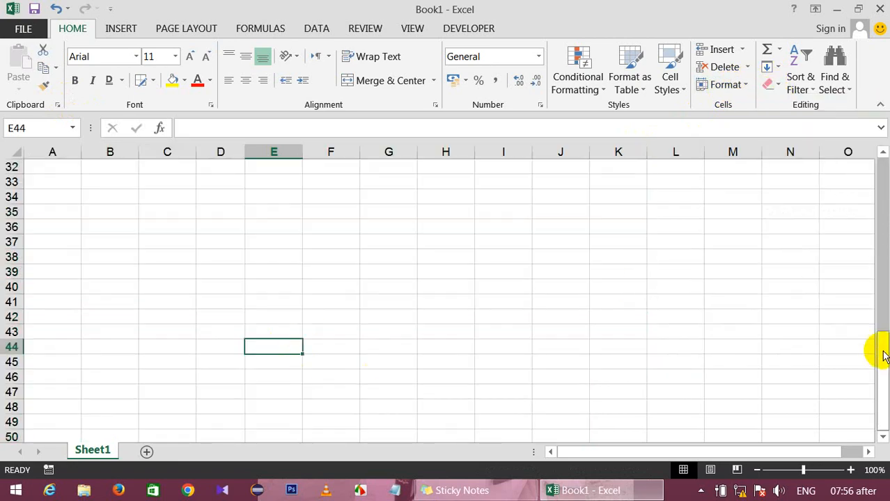
# Step: Remove all borders from the range C2:H9 around the salary table
pyautogui.moveTo(883, 355); pyautogui.dragTo(832, 167)
pyautogui.moveTo(170, 213); pyautogui.dragTo(497, 272)
pyautogui.moveTo(167, 182); pyautogui.dragTo(446, 281)
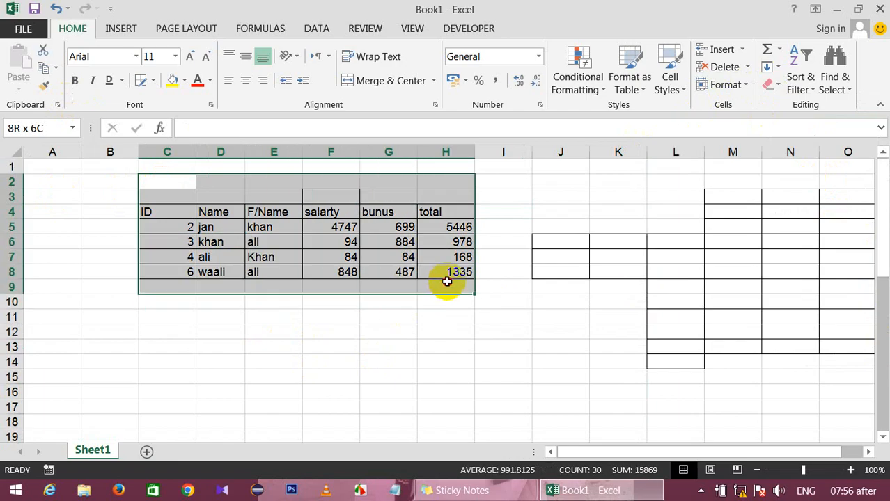
pyautogui.click(153, 80)
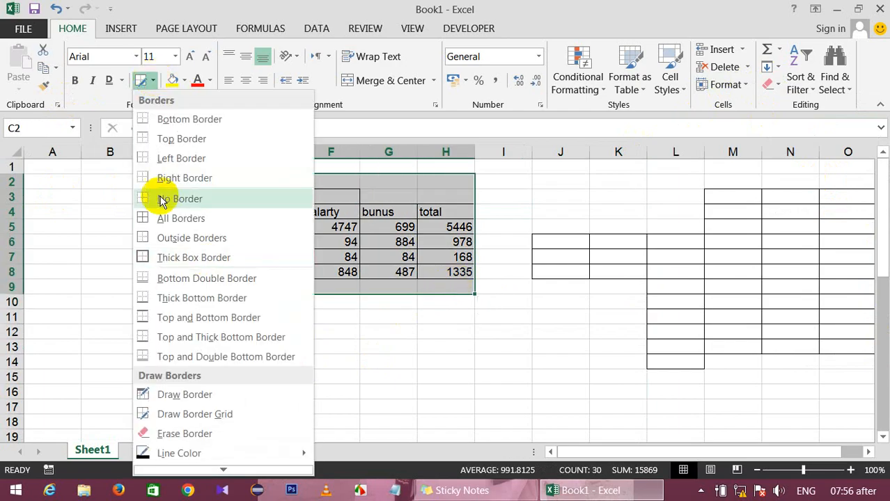
pyautogui.click(161, 199)
pyautogui.click(294, 359)
pyautogui.moveTo(167, 212); pyautogui.dragTo(294, 278)
pyautogui.click(153, 80)
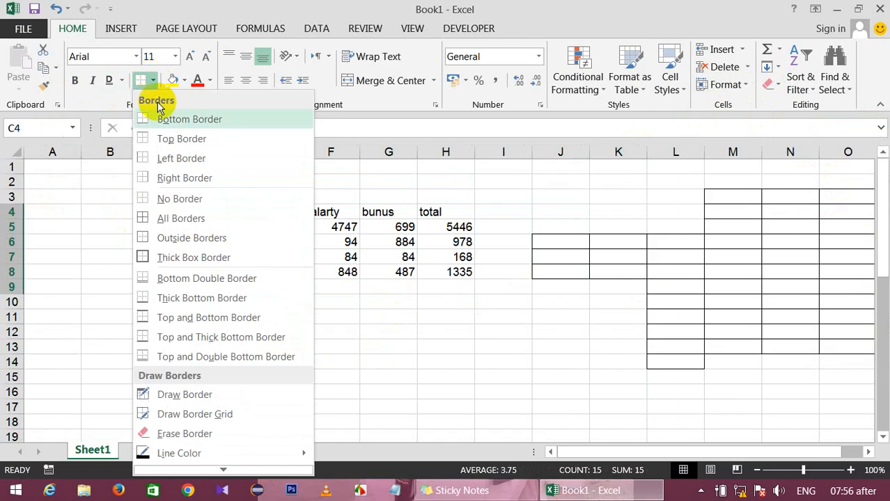
pyautogui.scroll(-1, 208, 418)
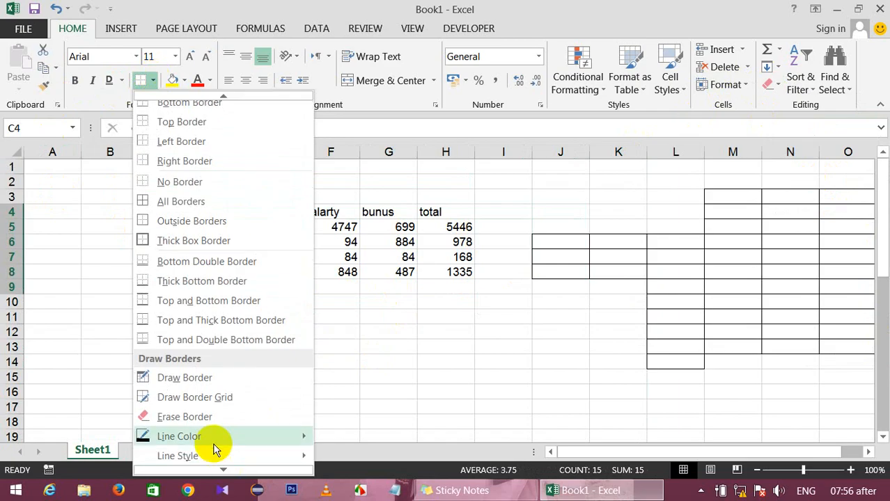
pyautogui.click(468, 396)
# Step: Apply All Borders to the table range C4:H8
pyautogui.click(195, 211)
pyautogui.moveTo(196, 209); pyautogui.dragTo(454, 270)
pyautogui.click(152, 82)
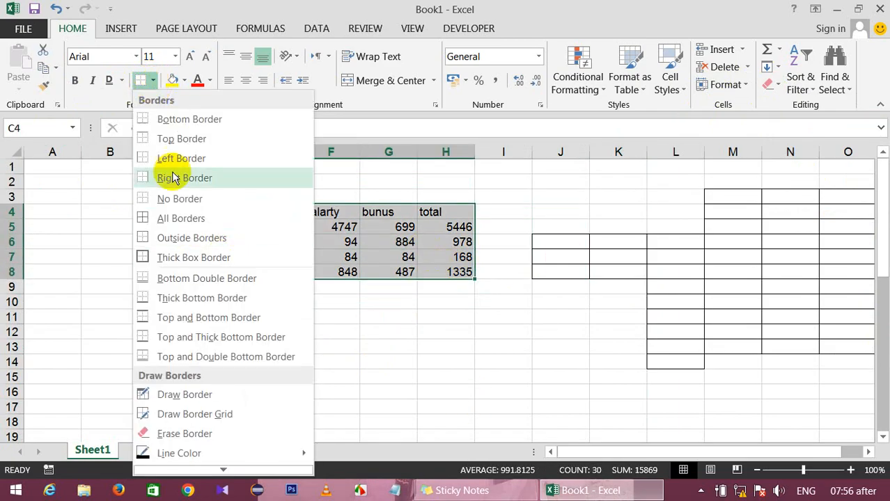
pyautogui.click(182, 218)
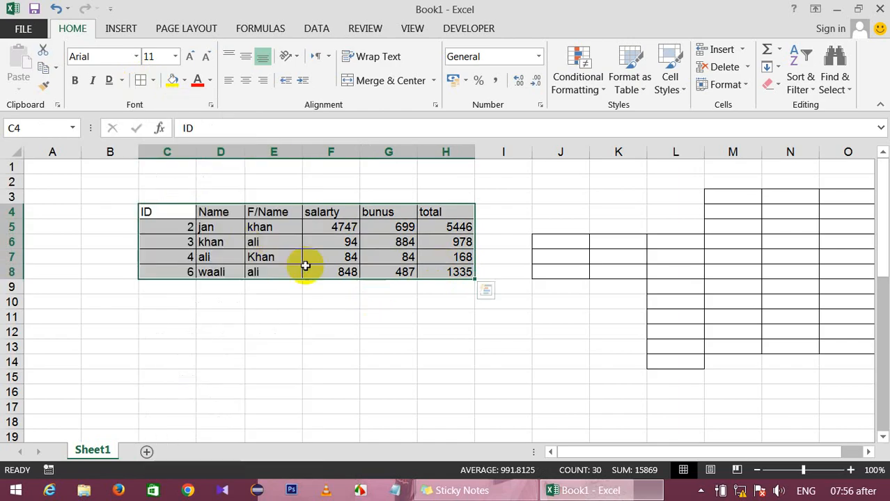
pyautogui.click(251, 325)
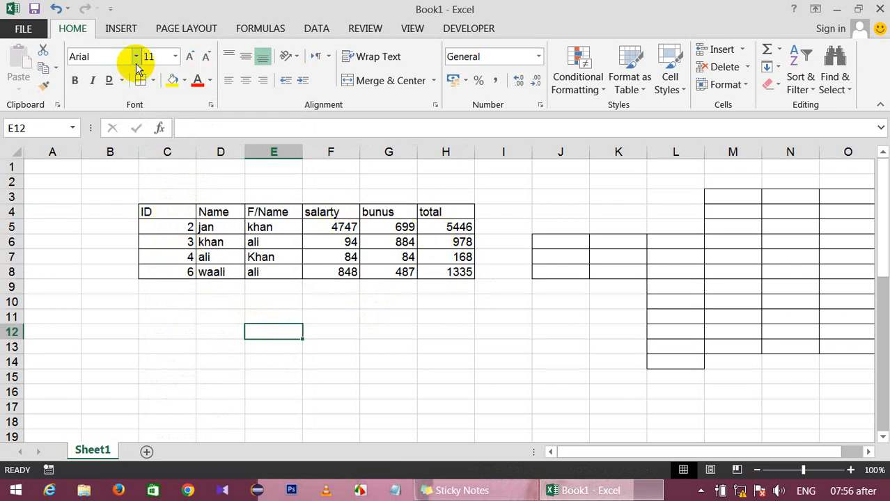
# Step: Erase the borders around the salarty, bunus and total columns and the stray border grids in columns J to N
pyautogui.click(153, 81)
pyautogui.click(184, 434)
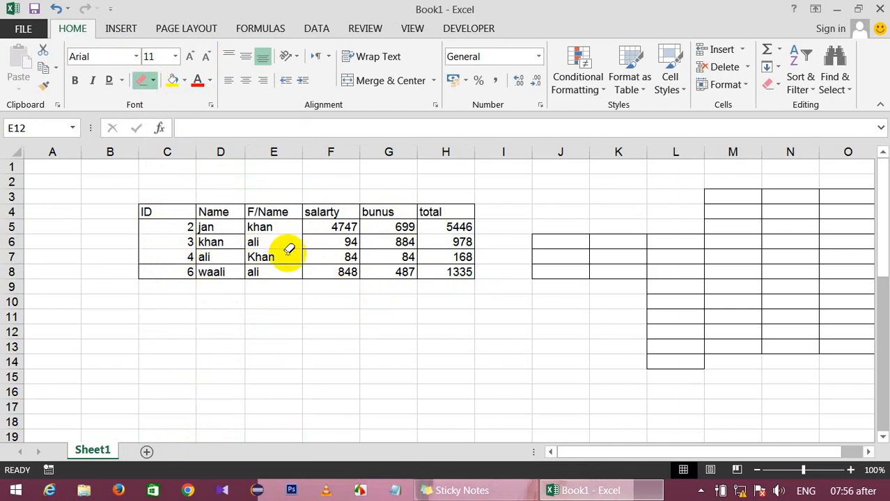
pyautogui.click(182, 265)
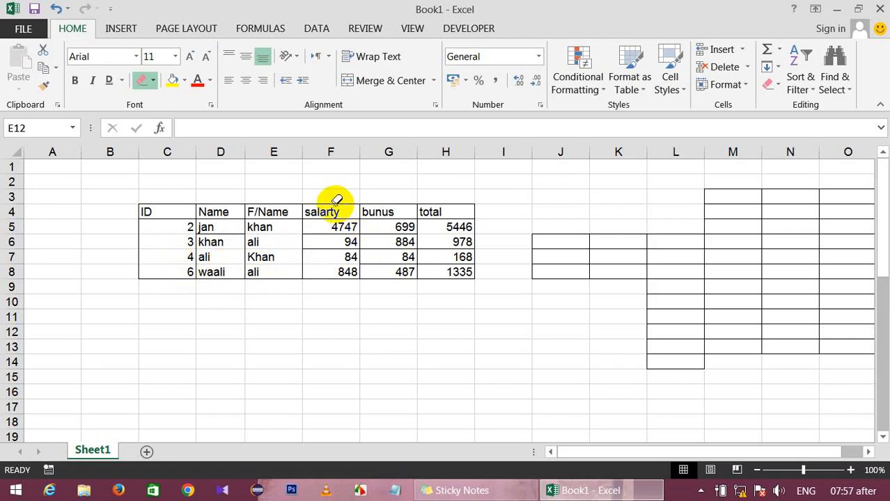
pyautogui.moveTo(337, 200); pyautogui.dragTo(464, 275)
pyautogui.moveTo(523, 213)
pyautogui.mouseDown()
pyautogui.moveTo(601, 243)
pyautogui.moveTo(788, 342)
pyautogui.moveTo(777, 358)
pyautogui.mouseUp()
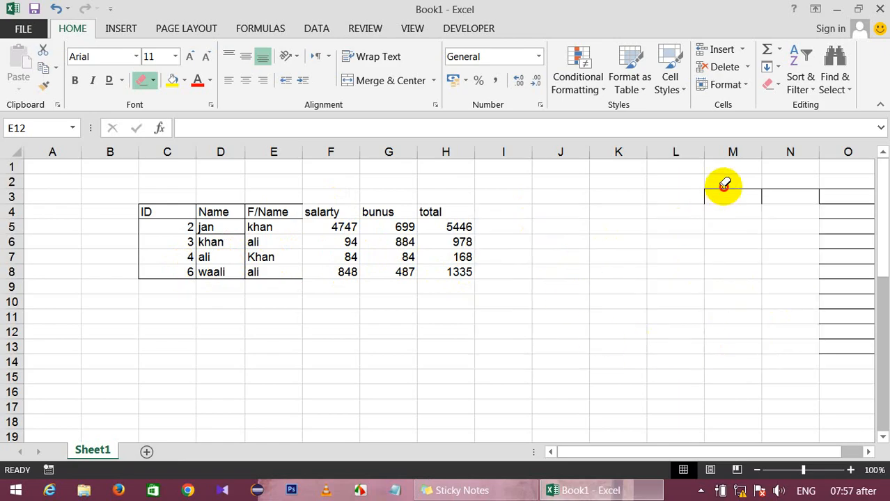
pyautogui.moveTo(722, 186); pyautogui.dragTo(805, 314)
# Step: Erase the remaining borders around C4:E8, restore the formula bar to one line and stop erasing borders
pyautogui.moveTo(207, 144); pyautogui.dragTo(298, 272)
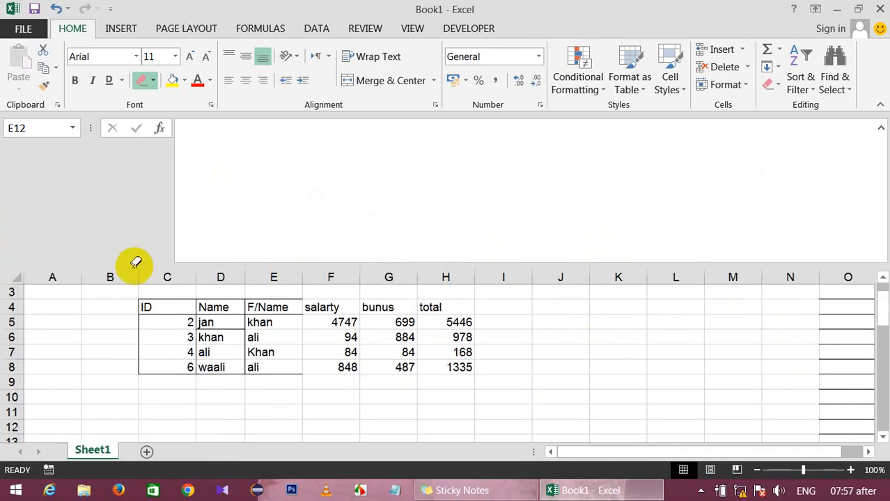
pyautogui.moveTo(145, 307)
pyautogui.mouseDown()
pyautogui.moveTo(249, 383)
pyautogui.moveTo(336, 406)
pyautogui.mouseUp()
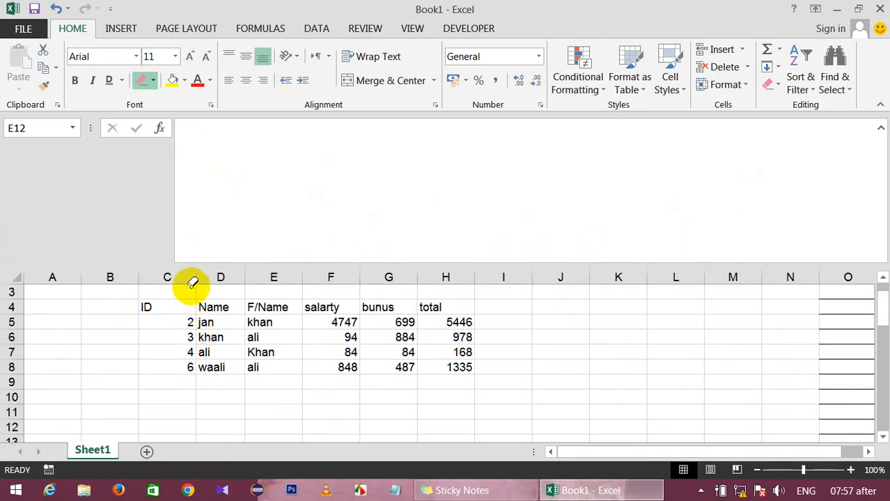
pyautogui.moveTo(190, 265); pyautogui.dragTo(198, 129)
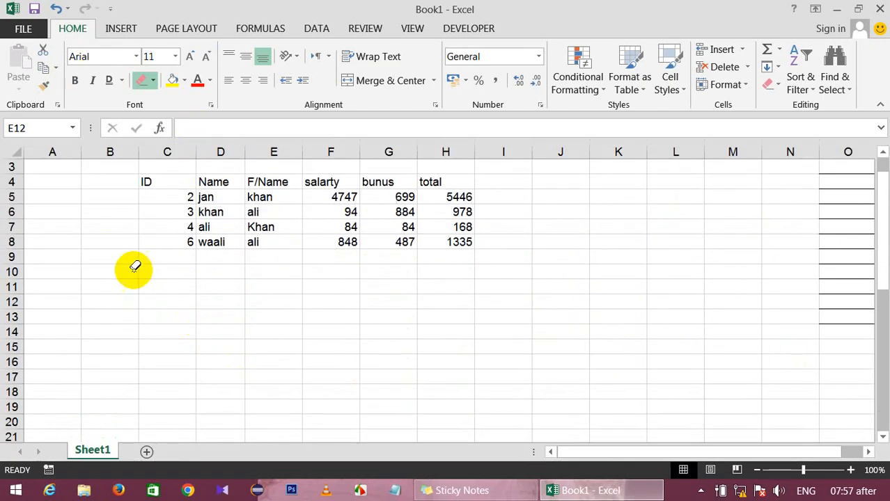
pyautogui.click(170, 253)
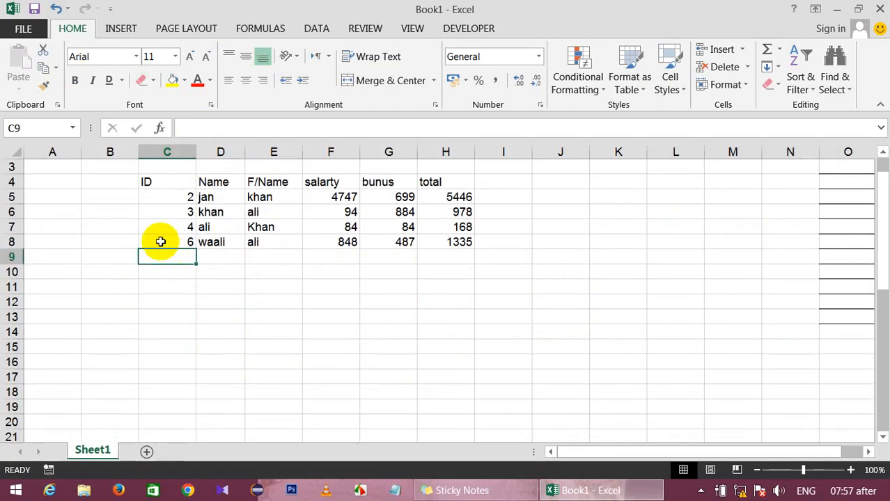
pyautogui.click(153, 81)
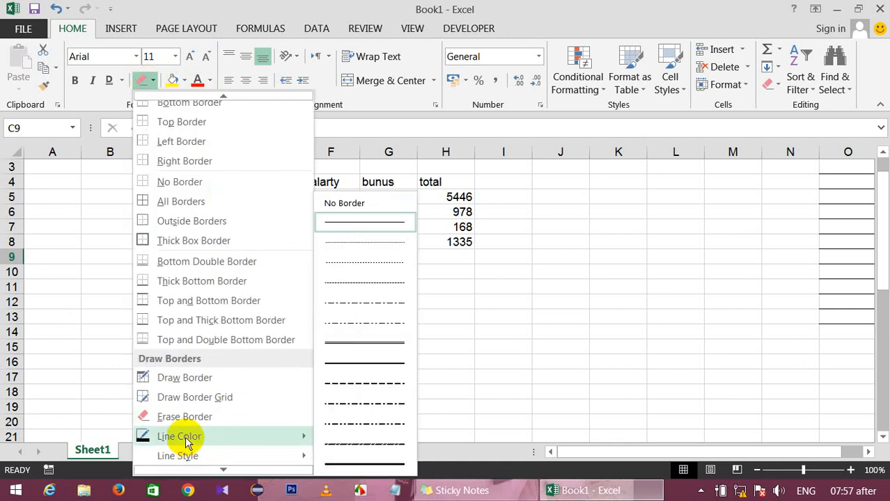
pyautogui.moveTo(187, 443)
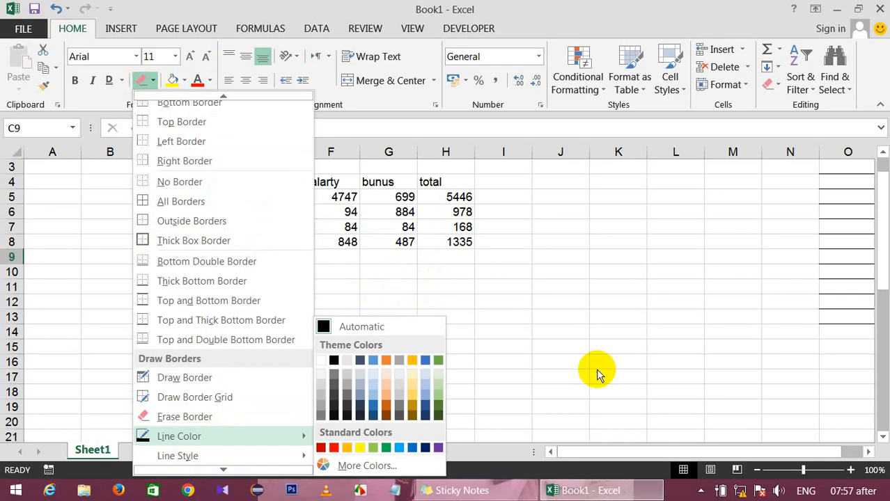
pyautogui.click(700, 492)
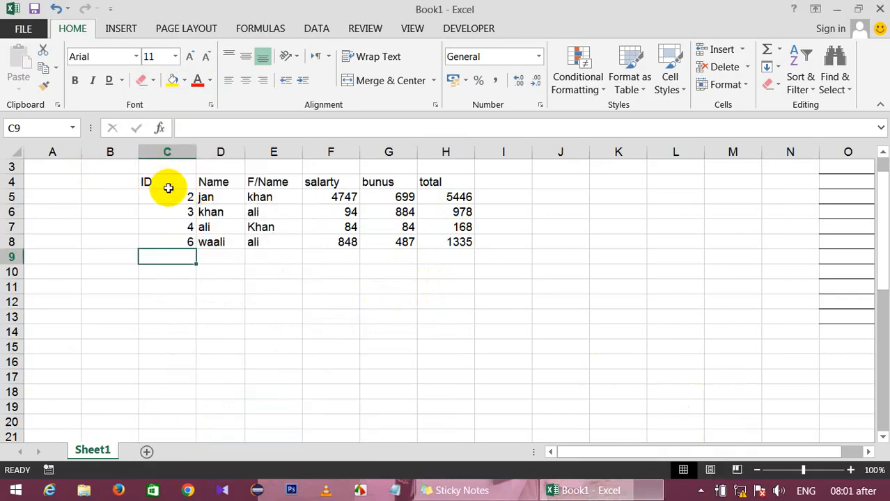
pyautogui.moveTo(168, 188); pyautogui.dragTo(390, 258)
pyautogui.click(153, 81)
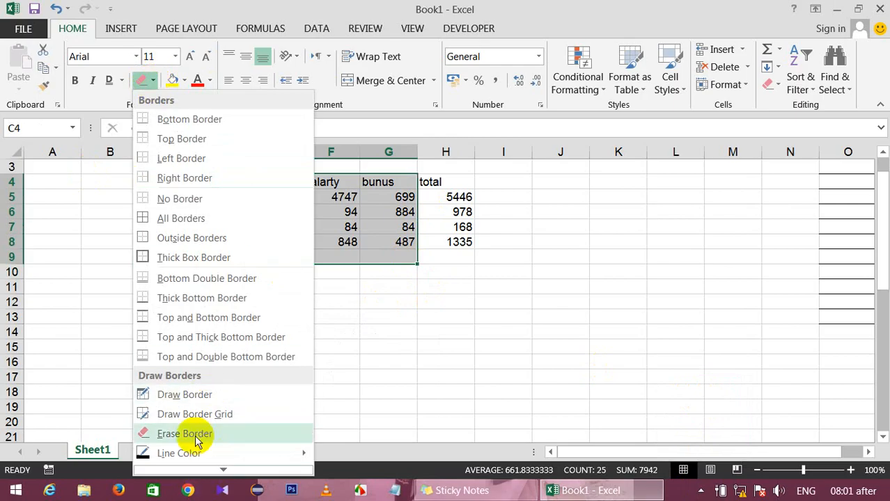
pyautogui.scroll(-1, 198, 445)
pyautogui.moveTo(202, 438)
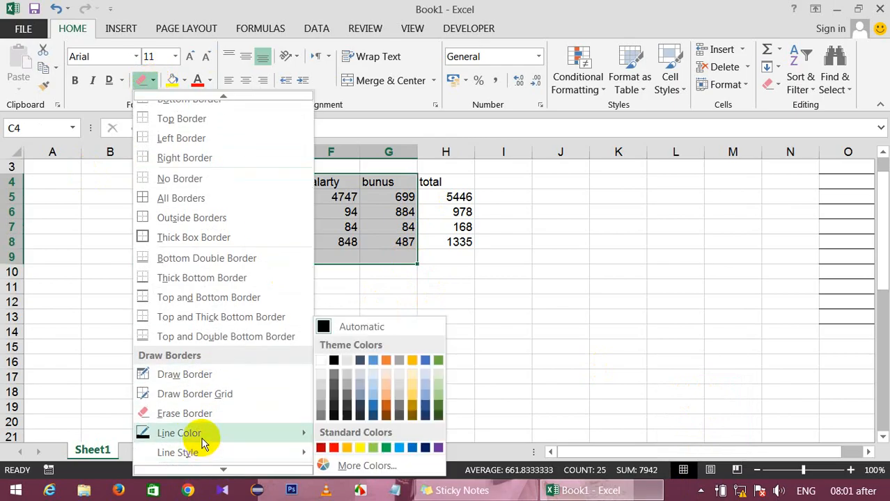
pyautogui.click(441, 294)
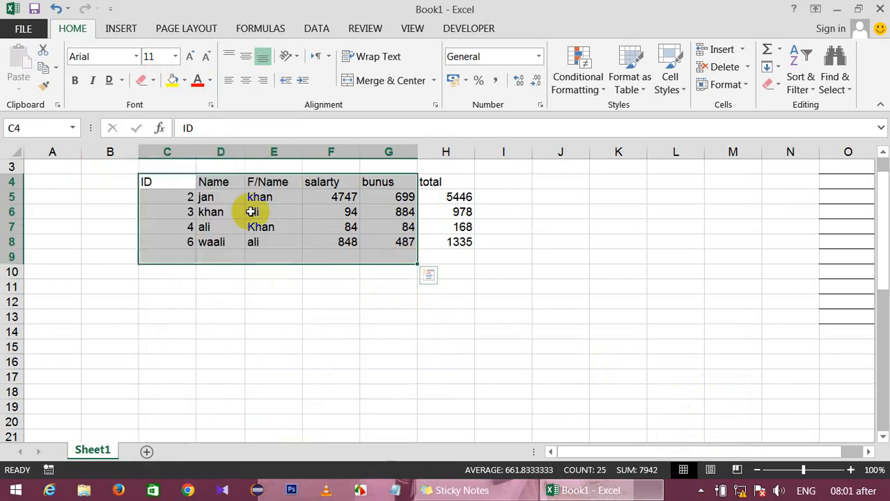
# Step: Draw a black border grid over the salary table C4:H8
pyautogui.click(153, 80)
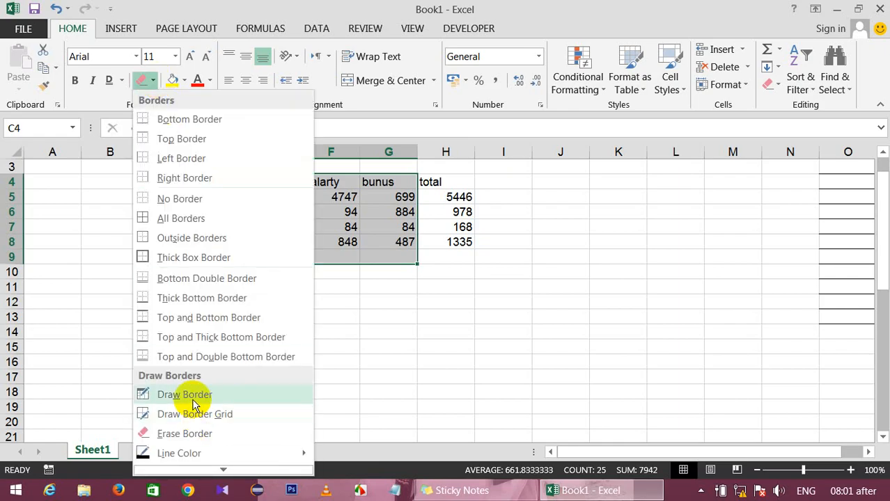
pyautogui.click(204, 414)
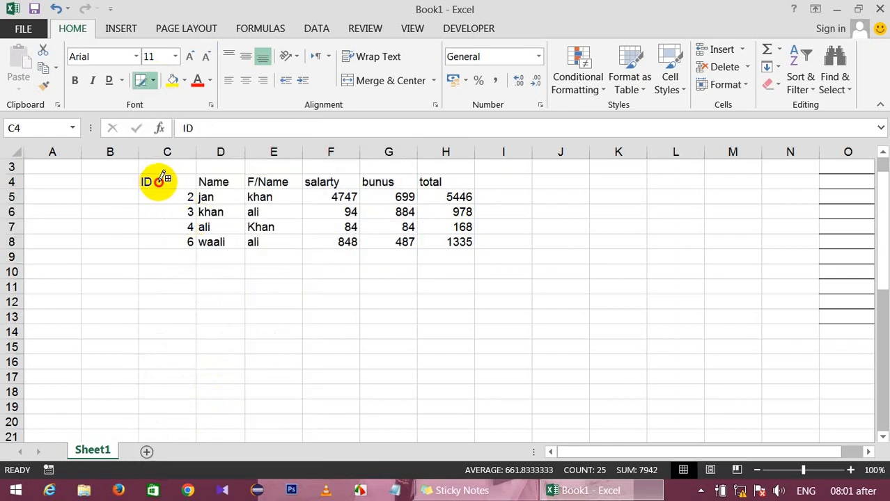
pyautogui.moveTo(160, 180); pyautogui.dragTo(465, 242)
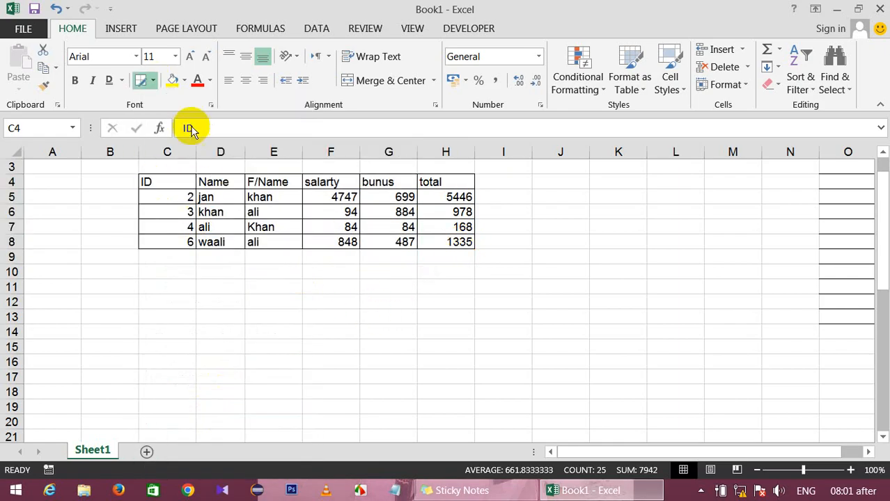
# Step: Set the border line color to Red and draw border grids over C7:J17, J5:L12 and the table's columns C to E
pyautogui.click(153, 81)
pyautogui.moveTo(182, 453)
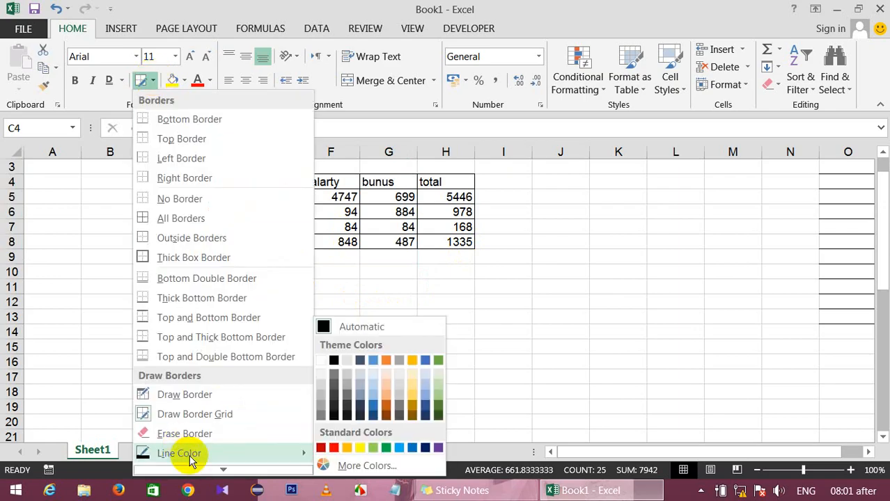
pyautogui.click(334, 448)
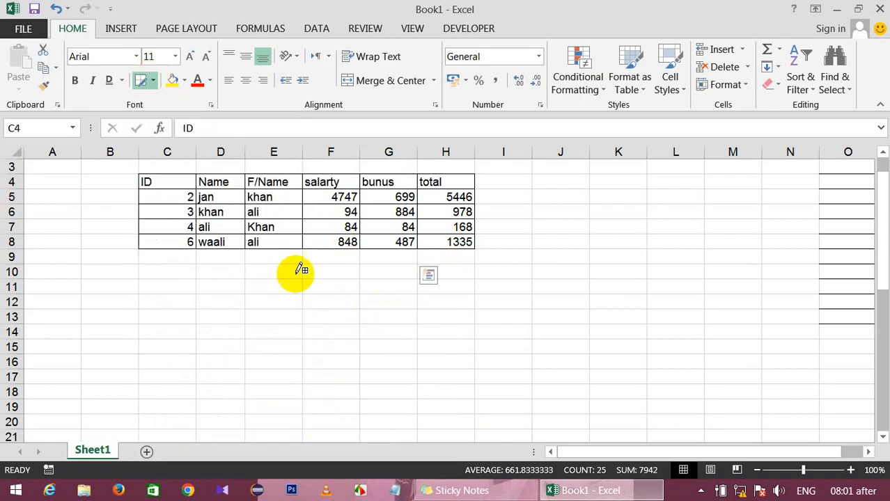
pyautogui.moveTo(185, 227); pyautogui.dragTo(557, 373)
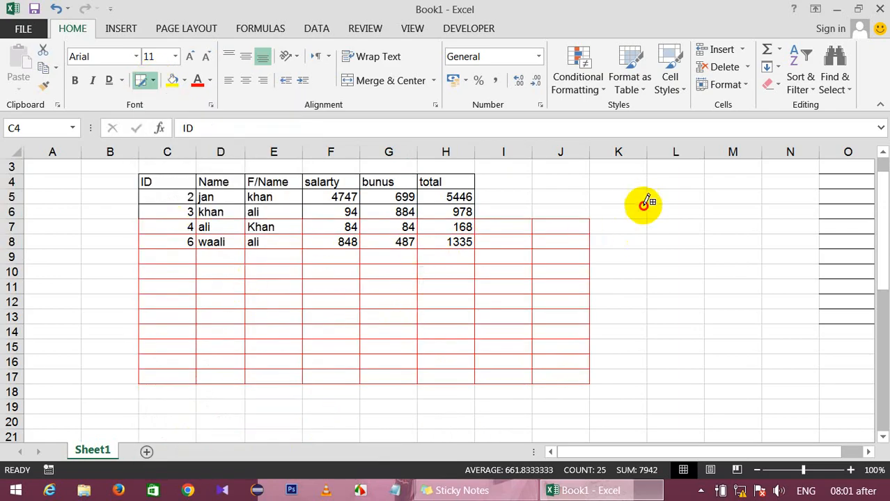
pyautogui.moveTo(645, 203); pyautogui.dragTo(581, 195)
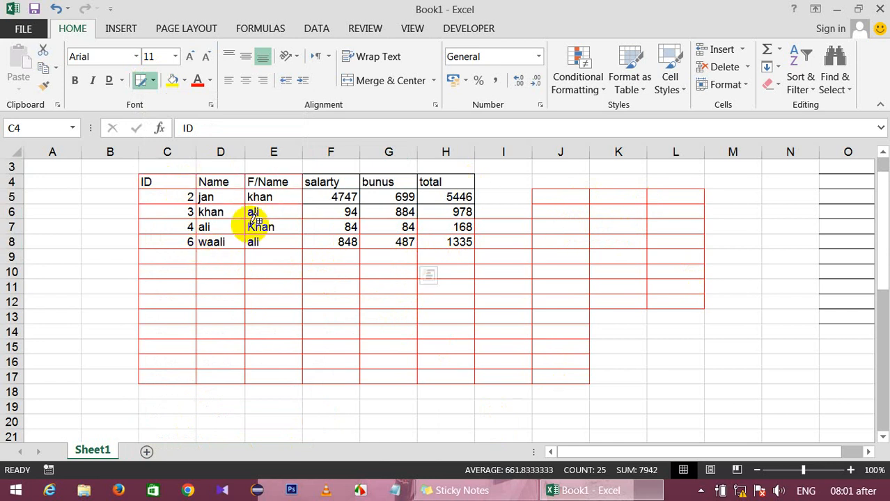
# Step: Set the border line color to Dark Blue and draw a border grid over C4:L18
pyautogui.click(152, 81)
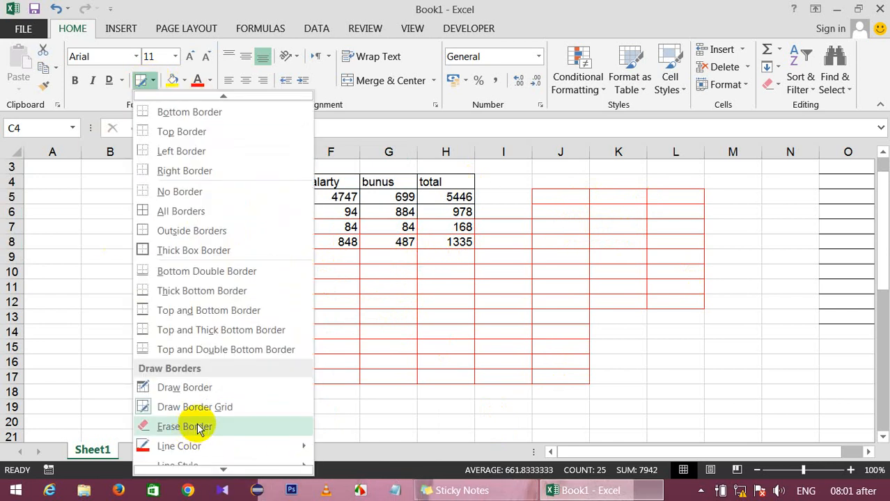
pyautogui.moveTo(199, 446)
pyautogui.click(426, 447)
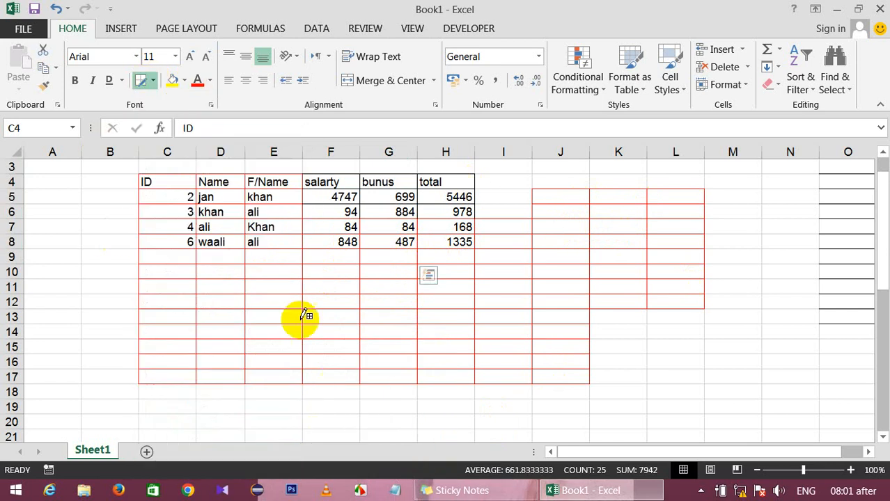
pyautogui.moveTo(169, 178)
pyautogui.mouseDown()
pyautogui.moveTo(527, 298)
pyautogui.moveTo(590, 387)
pyautogui.moveTo(681, 389)
pyautogui.mouseUp()
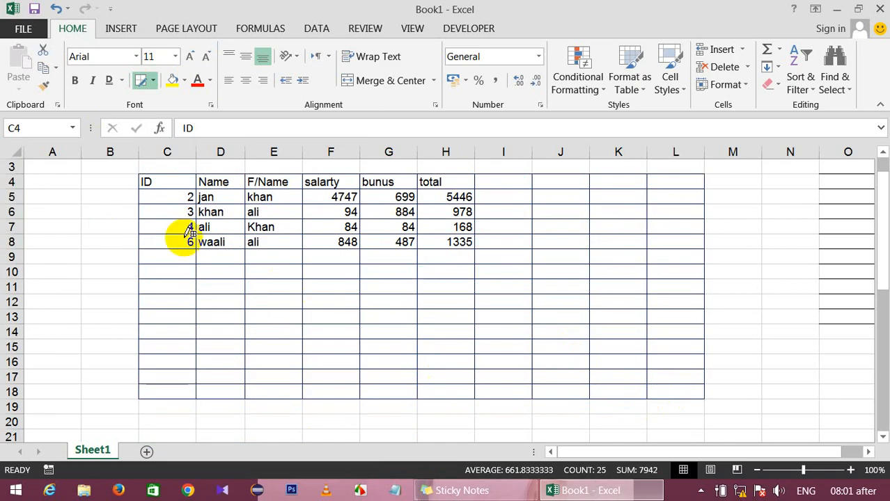
# Step: Undo the most recent border grids and draw dark blue border grids over C4:G17 and H4:K16
pyautogui.hotkey('ctrl', 'z')
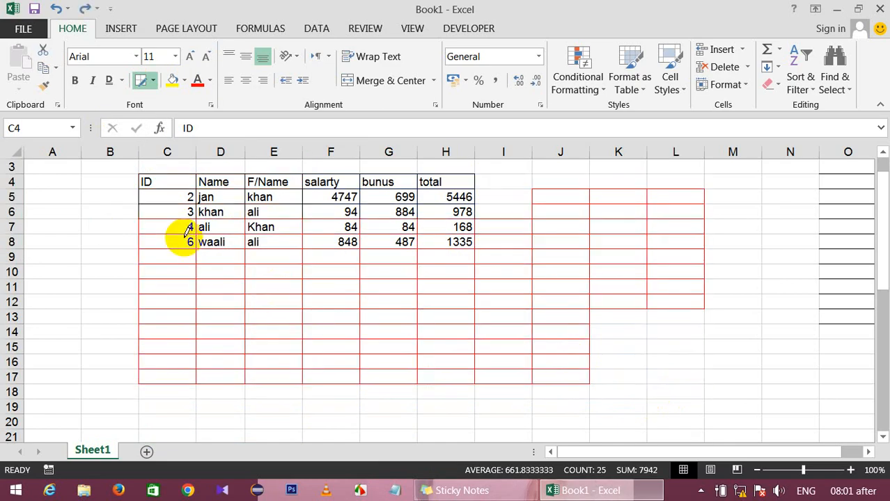
pyautogui.hotkey('ctrl', 'z')
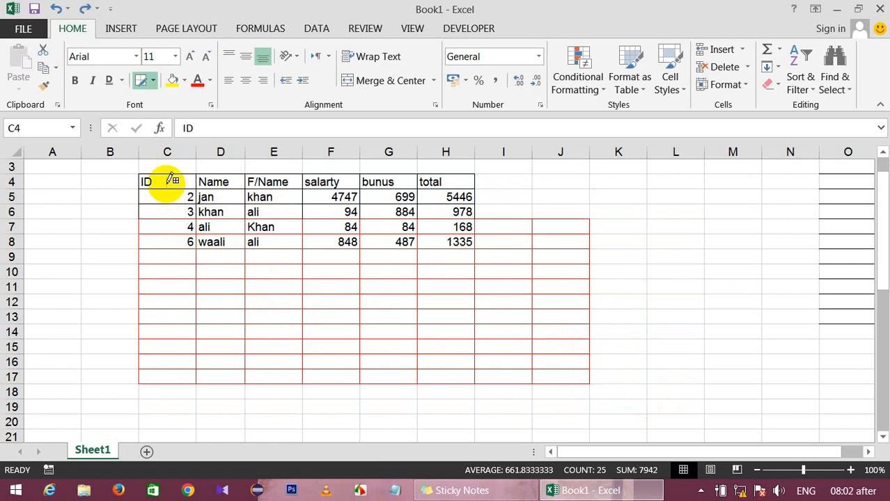
pyautogui.moveTo(167, 184)
pyautogui.mouseDown()
pyautogui.moveTo(320, 264)
pyautogui.moveTo(376, 276)
pyautogui.mouseUp()
pyautogui.moveTo(148, 199)
pyautogui.mouseDown()
pyautogui.moveTo(221, 281)
pyautogui.moveTo(368, 377)
pyautogui.mouseUp()
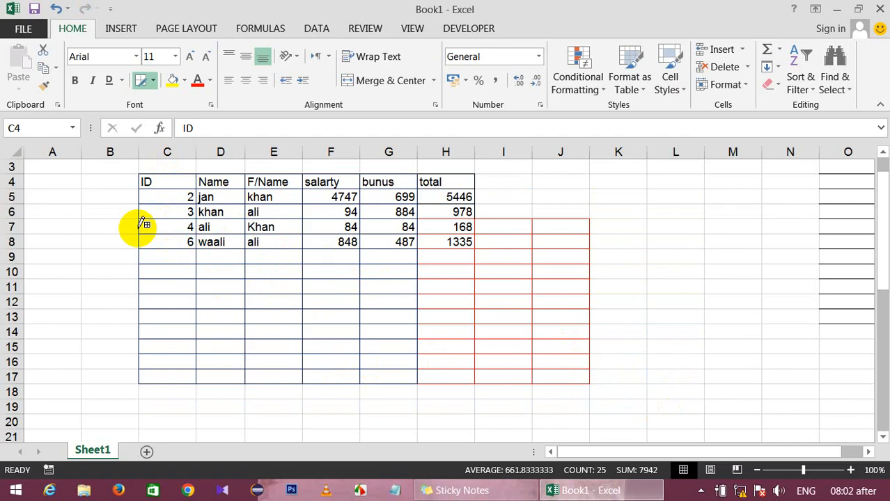
pyautogui.moveTo(450, 185)
pyautogui.mouseDown()
pyautogui.moveTo(497, 246)
pyautogui.moveTo(626, 345)
pyautogui.moveTo(629, 358)
pyautogui.mouseUp()
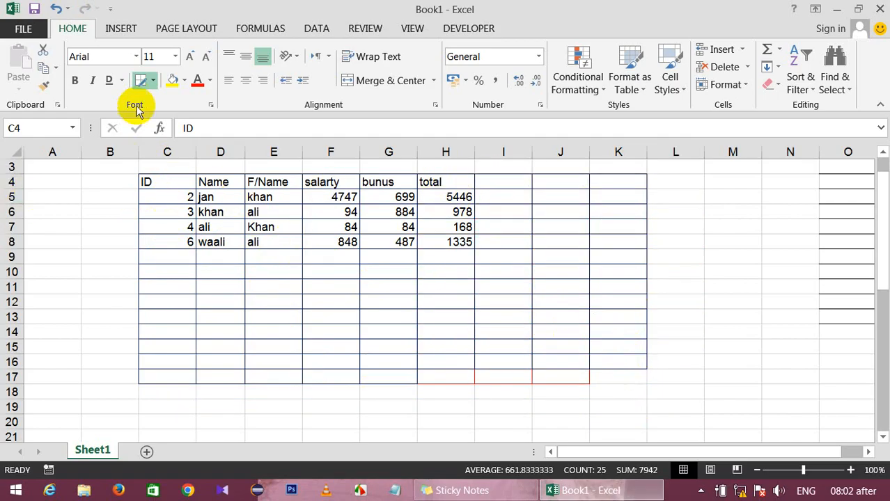
# Step: Erase all drawn borders from the range C4:L17
pyautogui.click(152, 81)
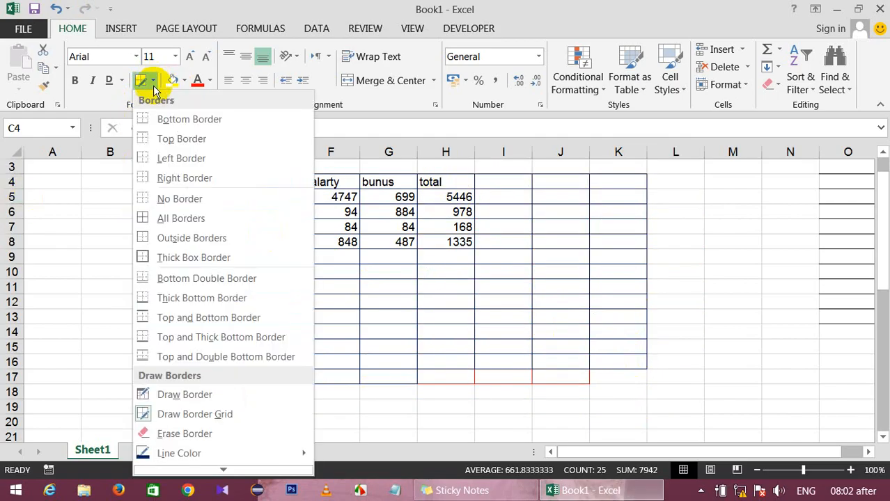
pyautogui.click(183, 433)
pyautogui.moveTo(145, 179)
pyautogui.mouseDown()
pyautogui.moveTo(322, 259)
pyautogui.moveTo(657, 377)
pyautogui.mouseUp()
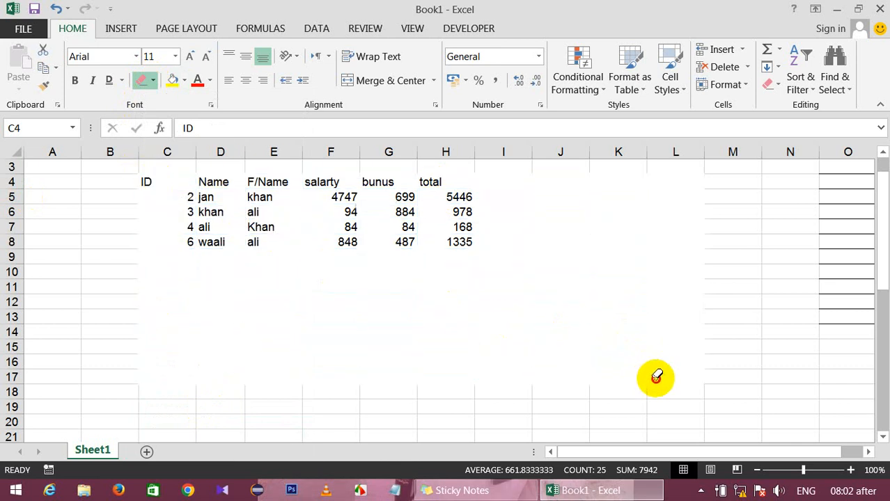
# Step: Set the border line style to the double line and draw a border grid over C4:I12
pyautogui.click(152, 81)
pyautogui.moveTo(195, 462)
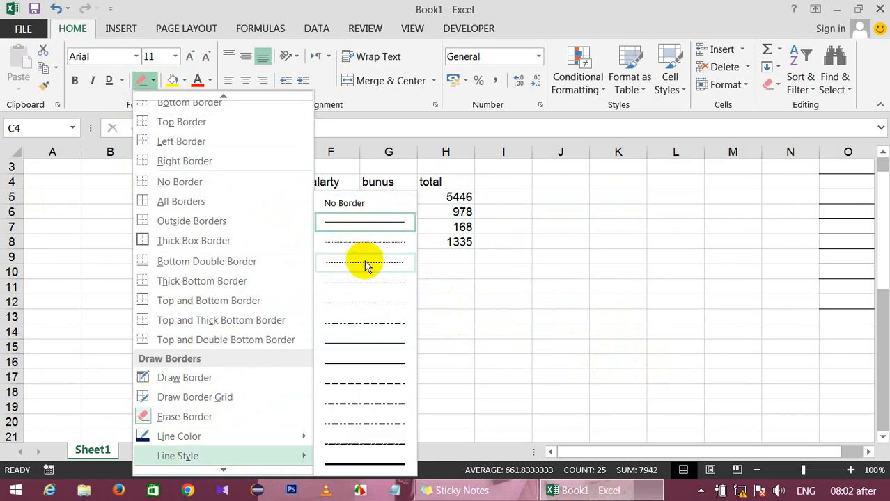
pyautogui.click(374, 342)
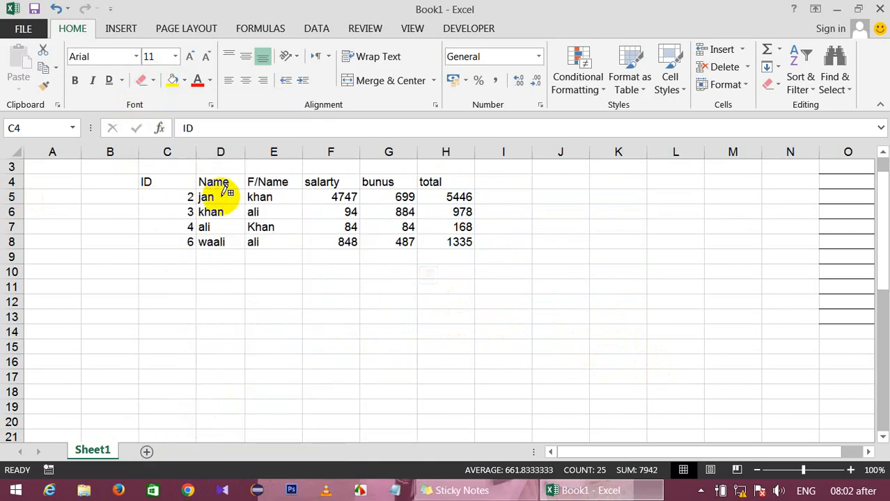
pyautogui.moveTo(161, 180)
pyautogui.mouseDown()
pyautogui.moveTo(374, 284)
pyautogui.moveTo(531, 303)
pyautogui.mouseUp()
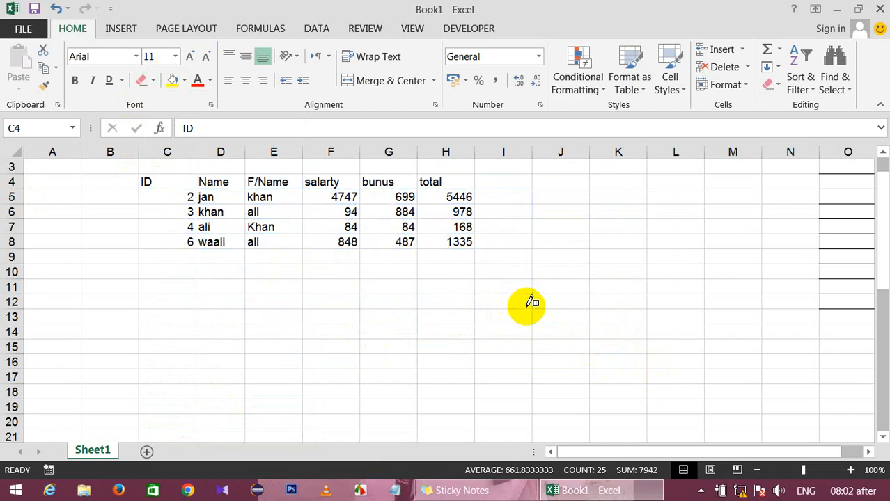
# Step: Set the border line style to the thick dash-dot-dot line and draw a border grid over J4:L13
pyautogui.click(153, 80)
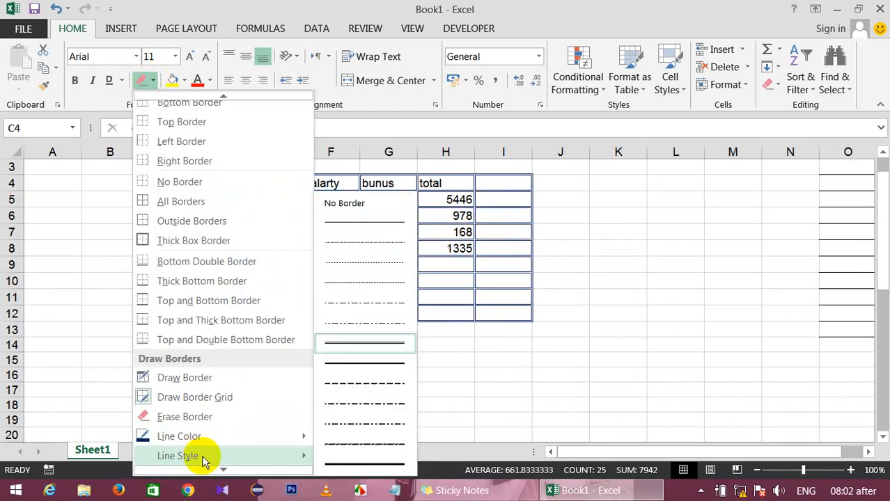
pyautogui.click(361, 436)
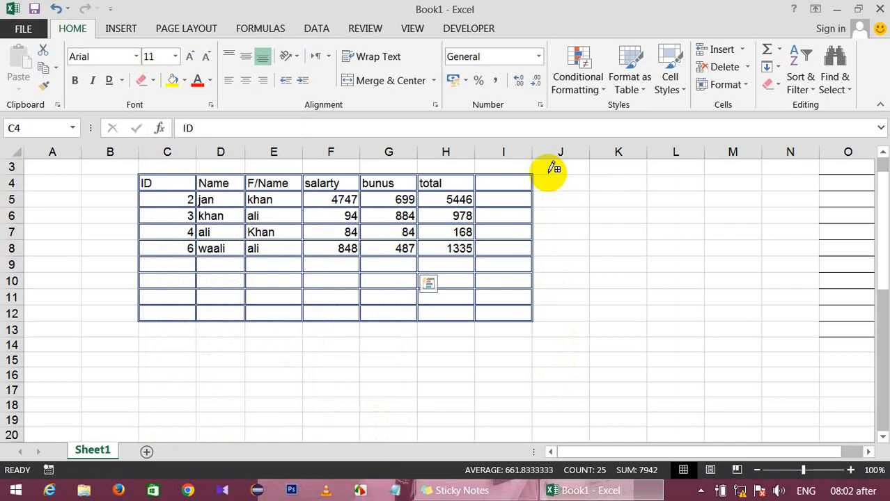
pyautogui.moveTo(548, 168)
pyautogui.mouseDown()
pyautogui.moveTo(654, 293)
pyautogui.moveTo(705, 335)
pyautogui.mouseUp()
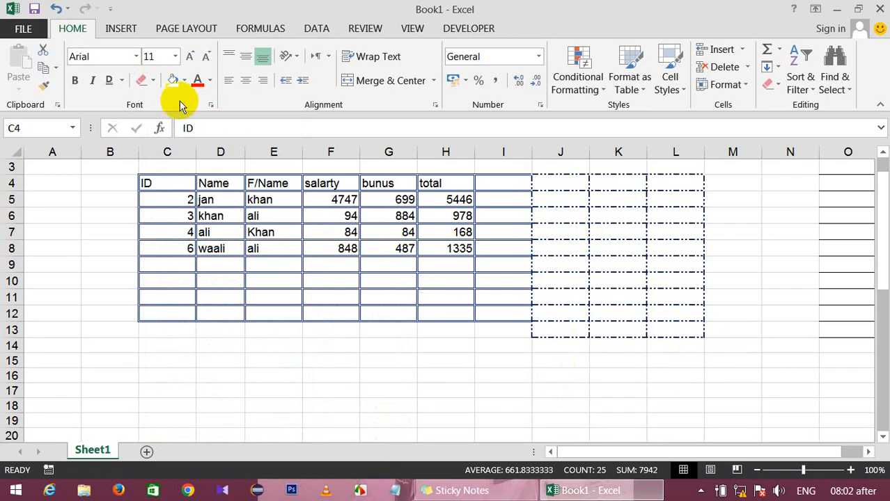
# Step: Set the border line style to the thick solid line and draw a border grid over E13:I18
pyautogui.click(153, 80)
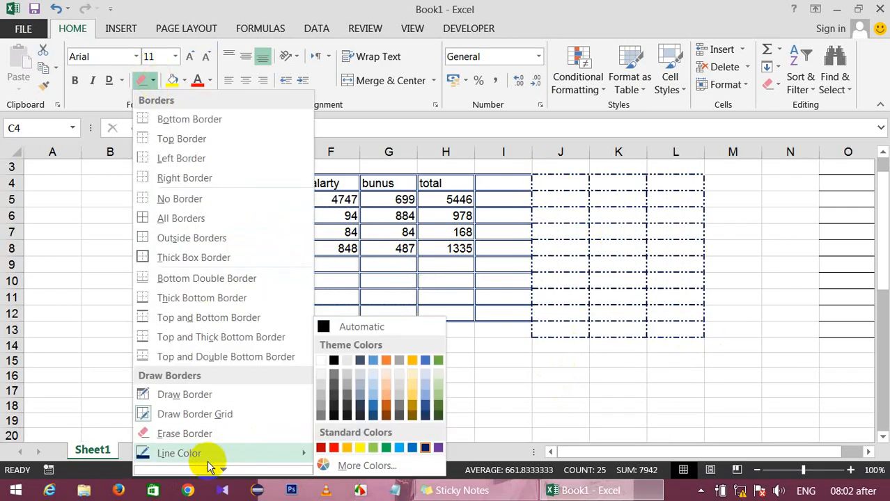
pyautogui.moveTo(216, 472)
pyautogui.moveTo(212, 451)
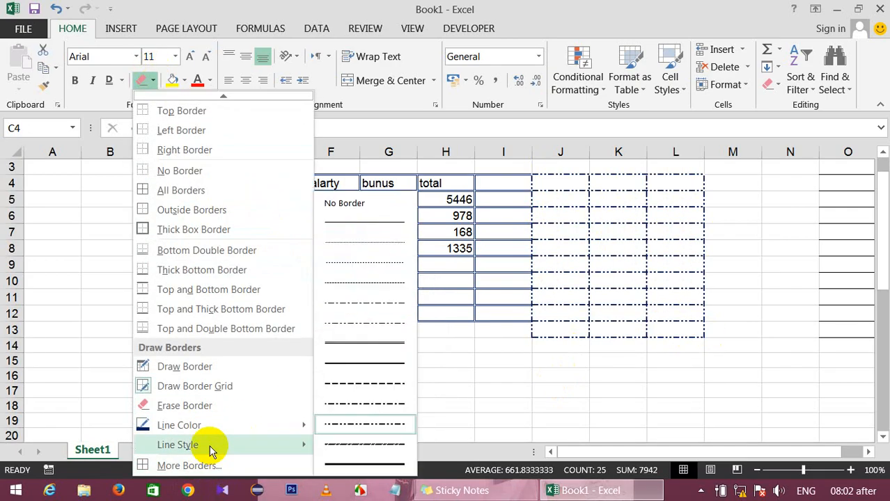
pyautogui.click(394, 463)
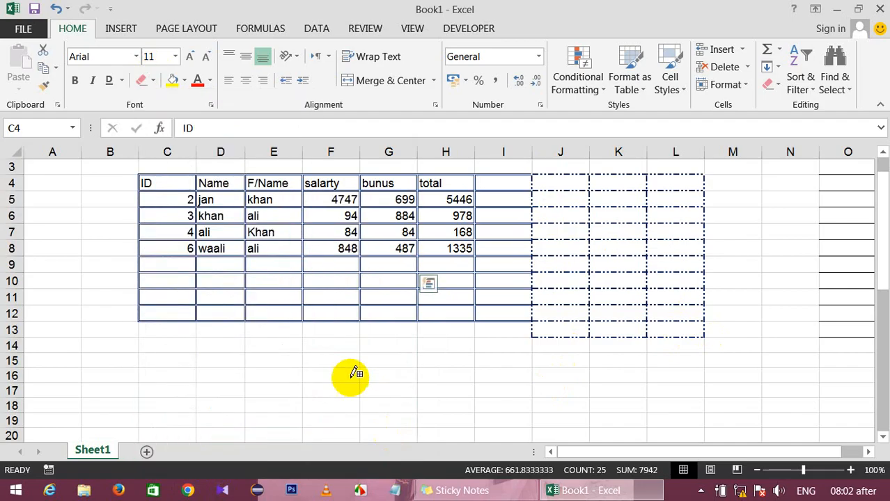
pyautogui.moveTo(298, 333)
pyautogui.mouseDown()
pyautogui.moveTo(403, 377)
pyautogui.moveTo(510, 405)
pyautogui.mouseUp()
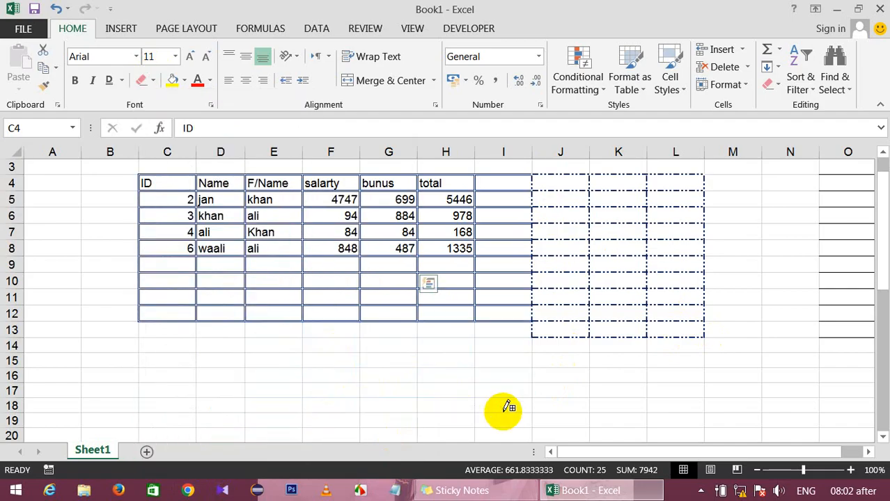
# Step: Set the border line color to light blue and draw border grids over E13:J18, I5:L11 and D6:G12
pyautogui.click(156, 81)
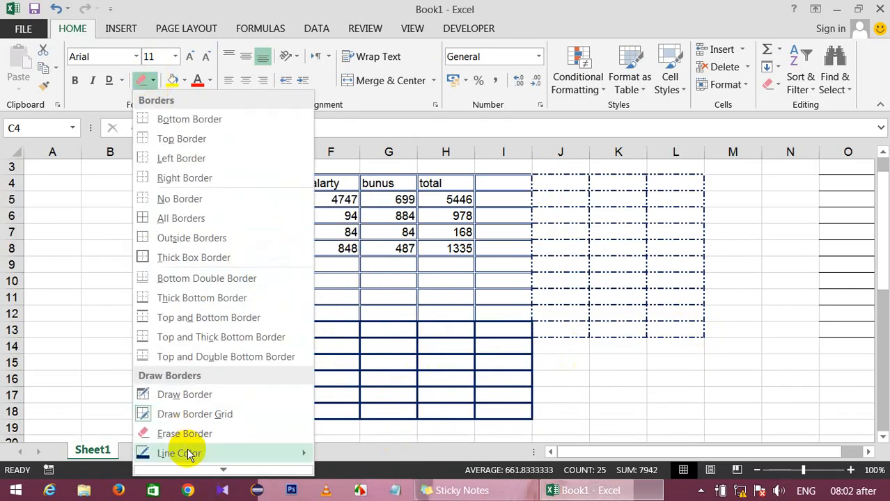
pyautogui.moveTo(179, 451)
pyautogui.click(387, 448)
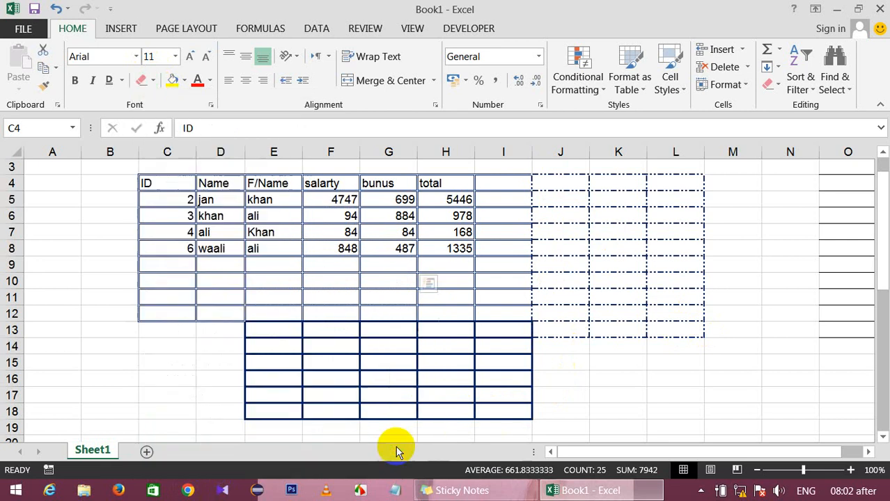
pyautogui.moveTo(272, 319)
pyautogui.mouseDown()
pyautogui.moveTo(342, 353)
pyautogui.moveTo(531, 412)
pyautogui.moveTo(589, 417)
pyautogui.mouseUp()
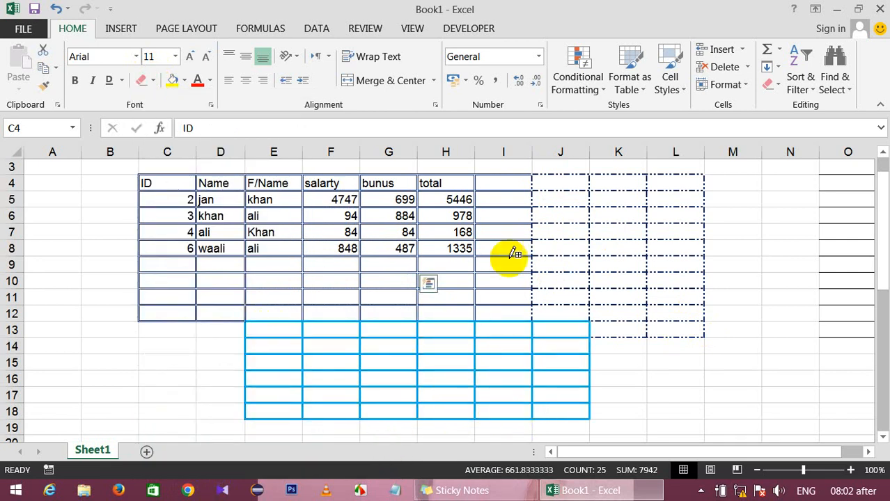
pyautogui.moveTo(487, 193); pyautogui.dragTo(649, 296)
pyautogui.moveTo(231, 213); pyautogui.dragTo(394, 312)
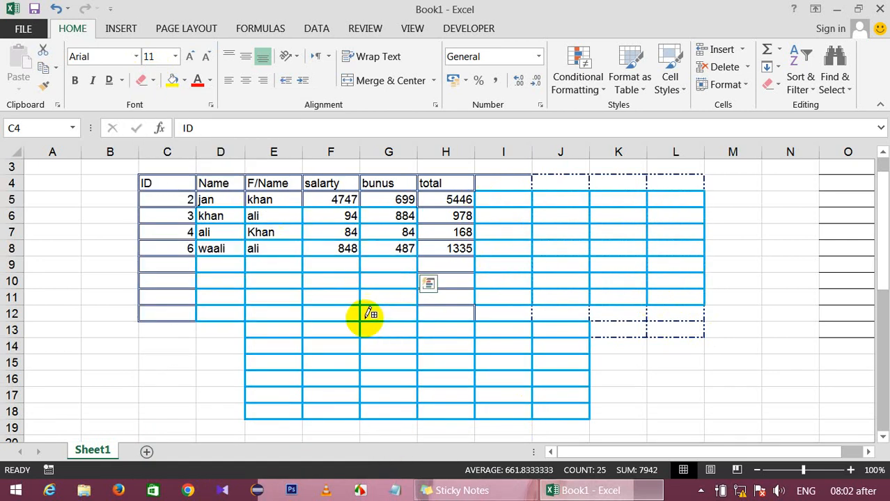
# Step: Erase all drawn borders from the range C4:L18
pyautogui.click(142, 83)
pyautogui.moveTo(155, 171)
pyautogui.mouseDown()
pyautogui.moveTo(566, 313)
pyautogui.moveTo(685, 369)
pyautogui.moveTo(661, 412)
pyautogui.mouseUp()
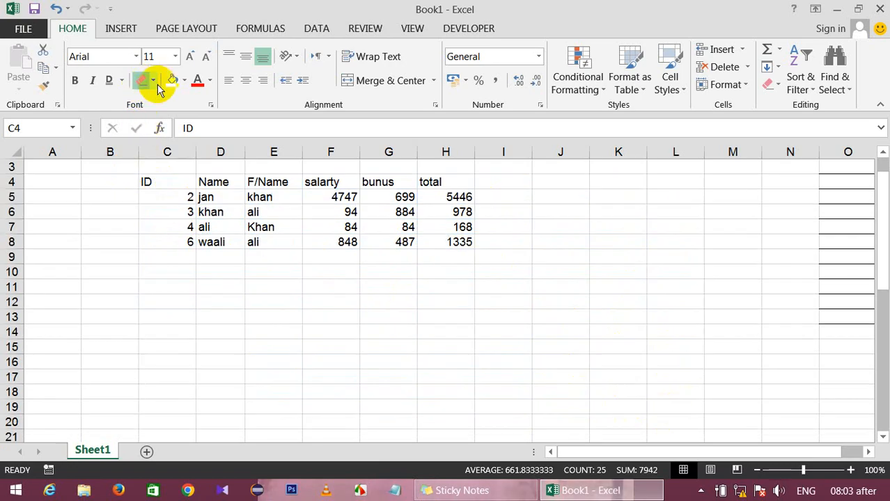
# Step: Apply the Inside border preset with a thick solid line to C4:G9 through the Format Cells dialog
pyautogui.click(153, 80)
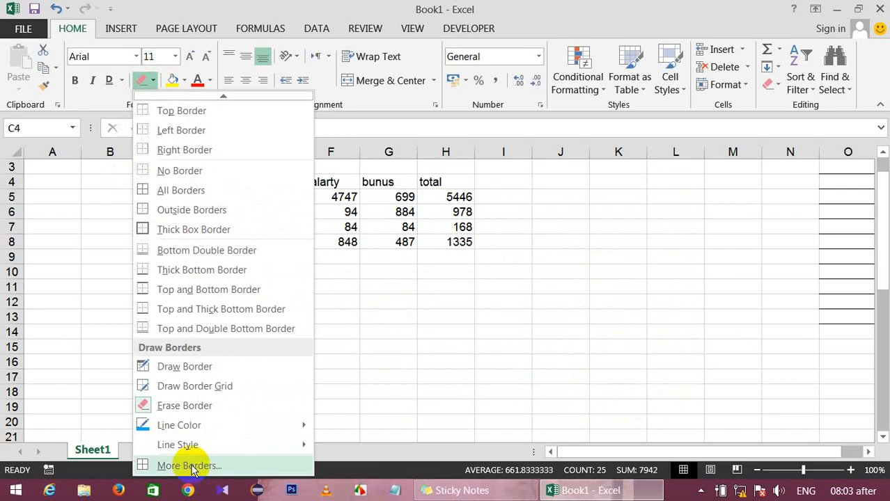
pyautogui.click(189, 462)
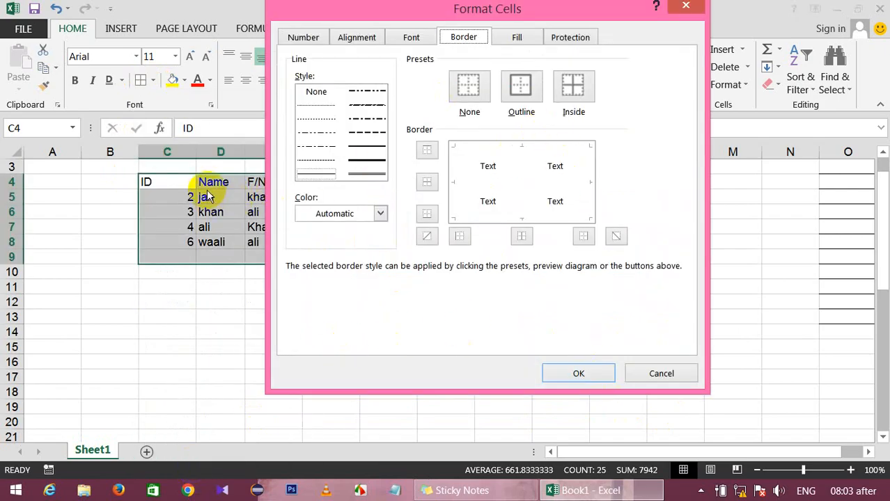
pyautogui.moveTo(430, 10); pyautogui.dragTo(506, 38)
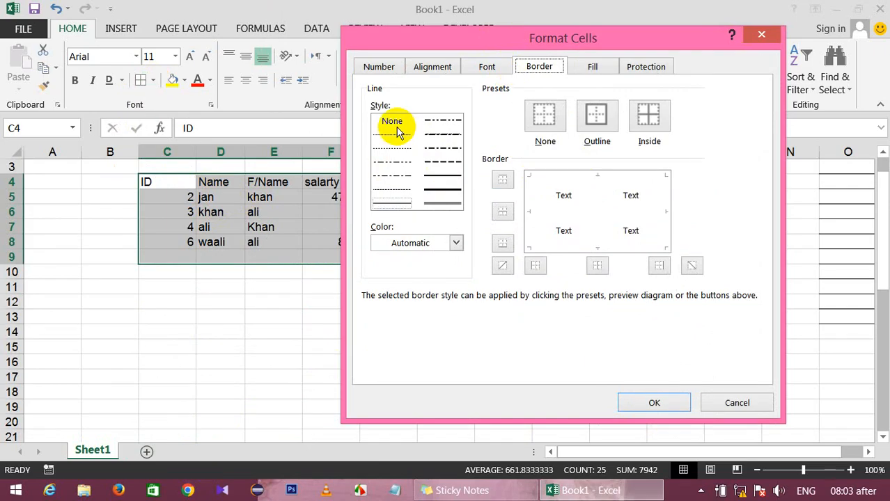
pyautogui.click(446, 189)
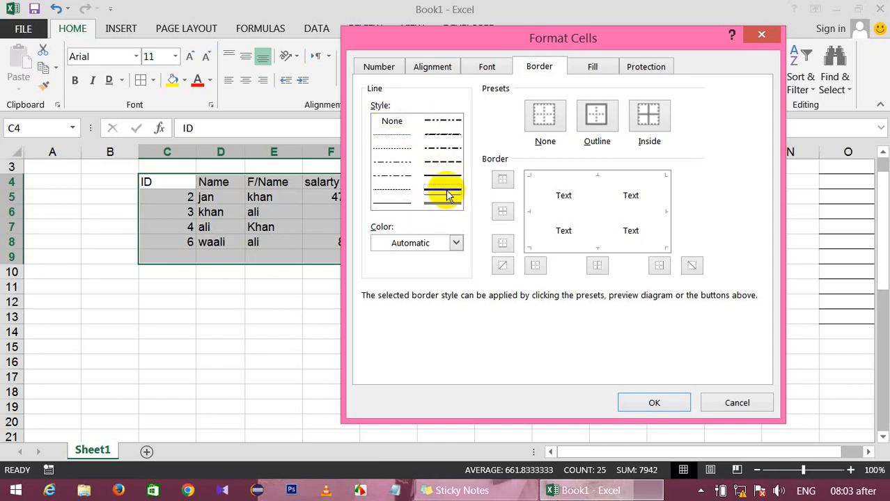
pyautogui.click(545, 118)
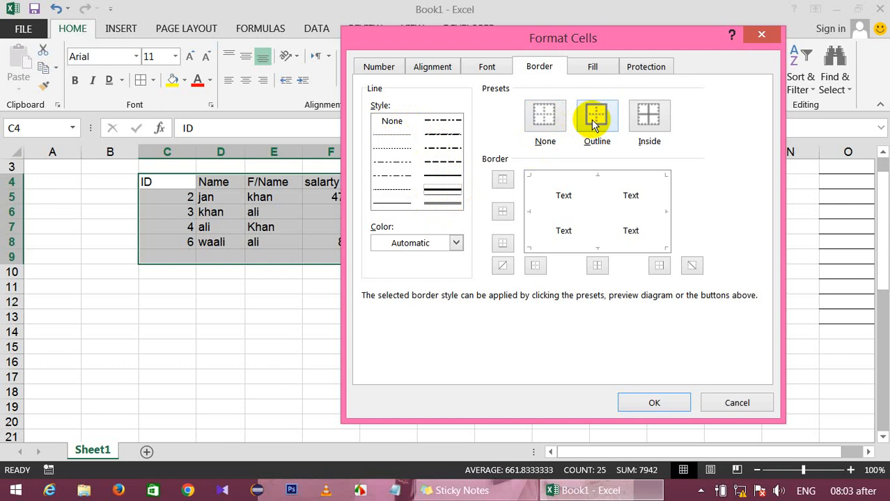
pyautogui.click(649, 120)
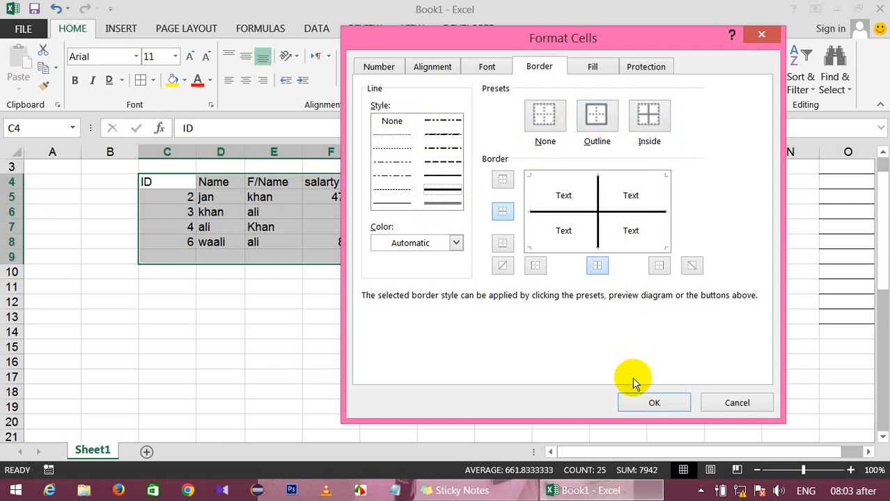
pyautogui.click(648, 405)
pyautogui.click(268, 322)
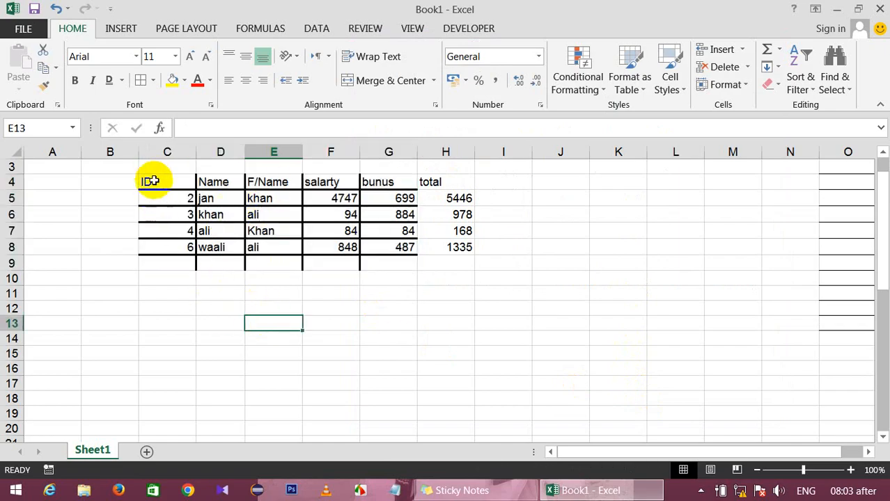
# Step: Select C4:H9 and try the Outline and Inside presets and single-edge borders in Format Cells without applying them
pyautogui.moveTo(149, 181); pyautogui.dragTo(429, 258)
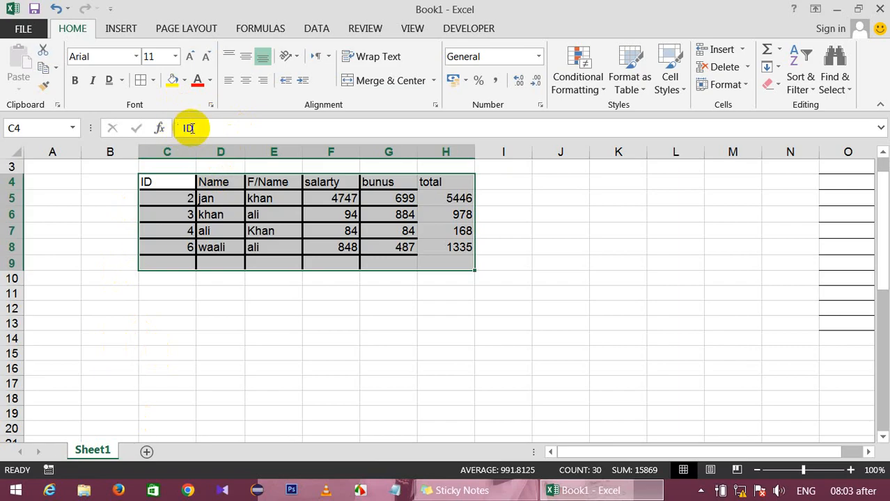
pyautogui.click(152, 80)
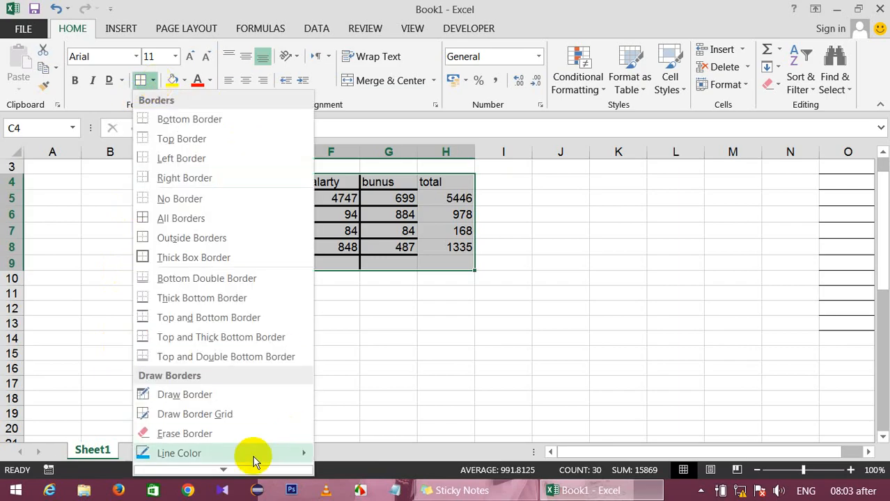
pyautogui.moveTo(214, 460)
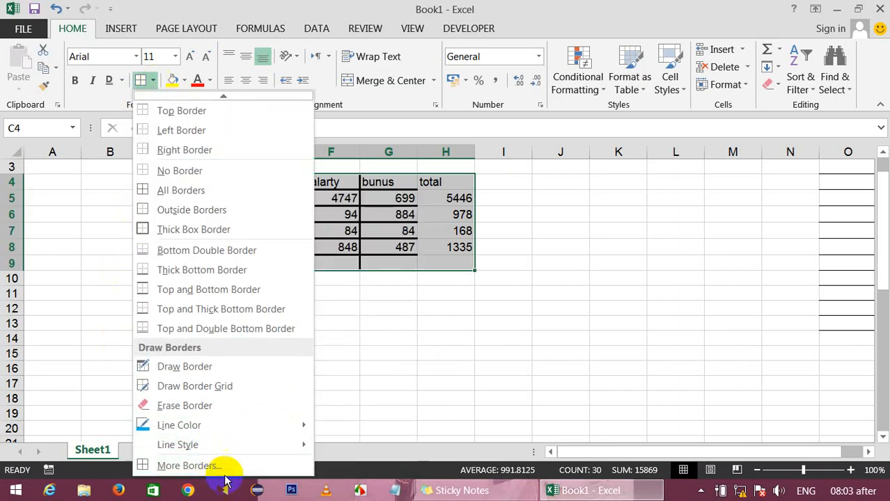
pyautogui.click(216, 465)
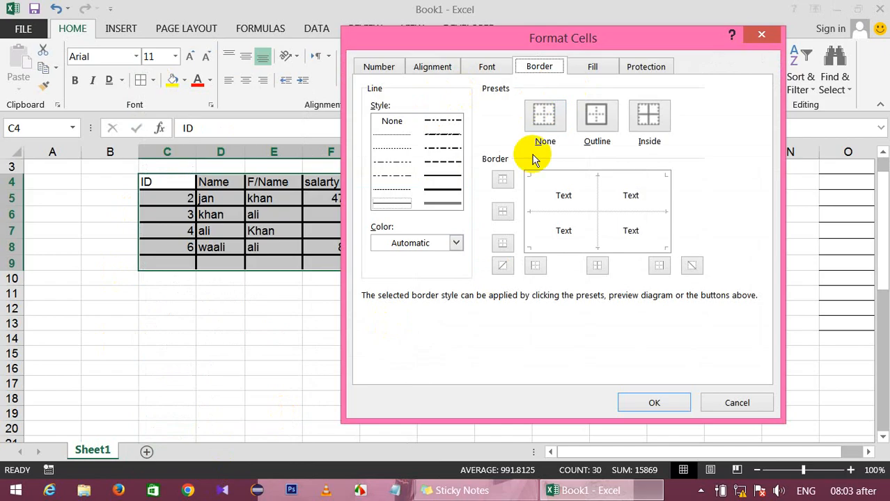
pyautogui.click(598, 117)
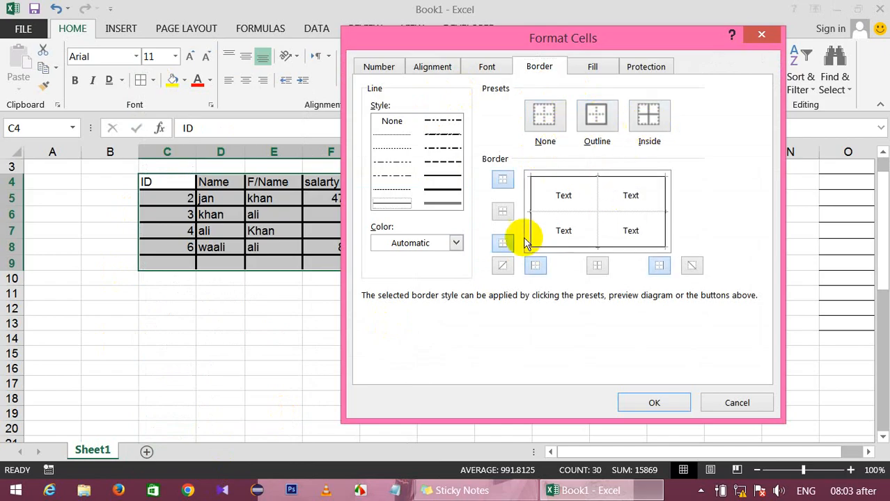
pyautogui.click(648, 123)
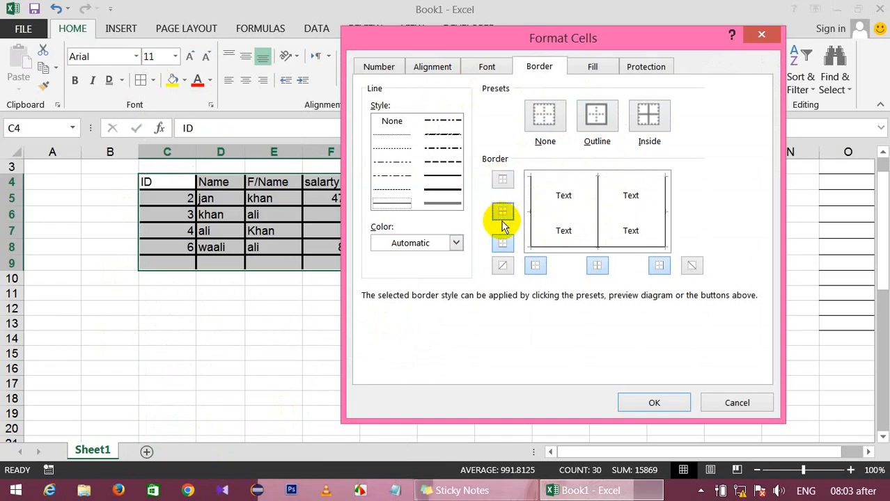
pyautogui.click(501, 244)
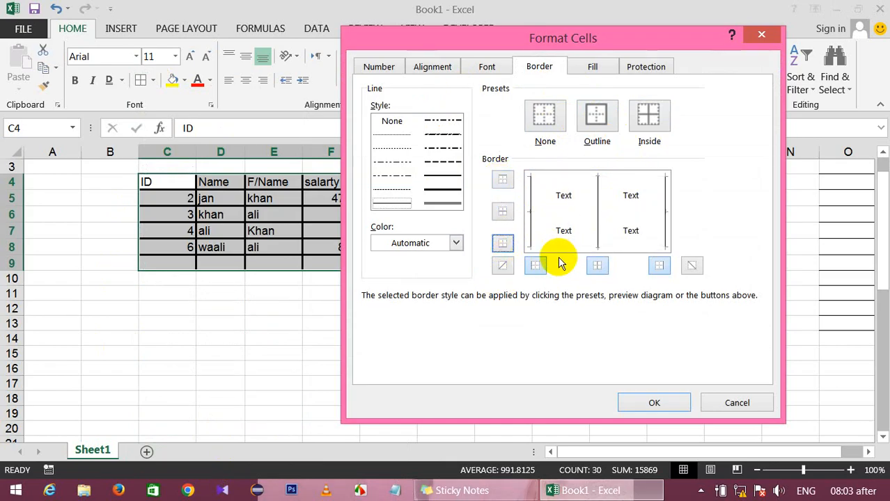
pyautogui.click(736, 404)
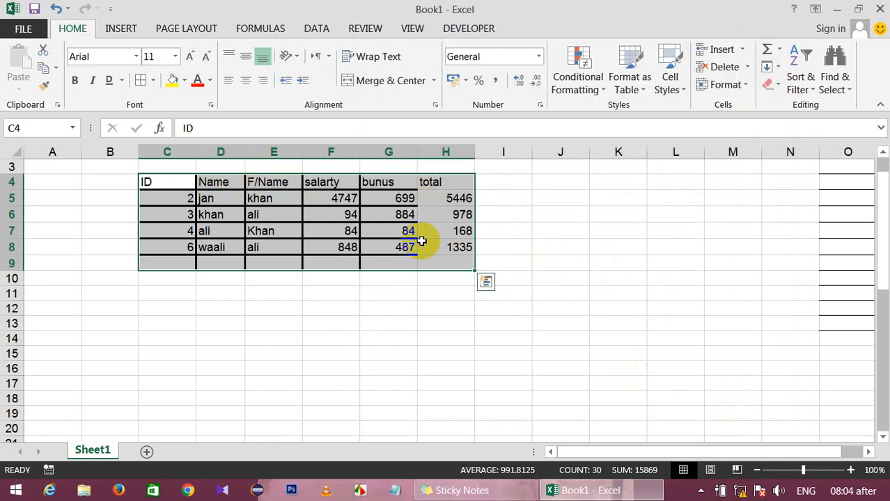
# Step: Apply both diagonal borders with the thin solid line to every cell of C4:H9 through Format Cells
pyautogui.click(153, 80)
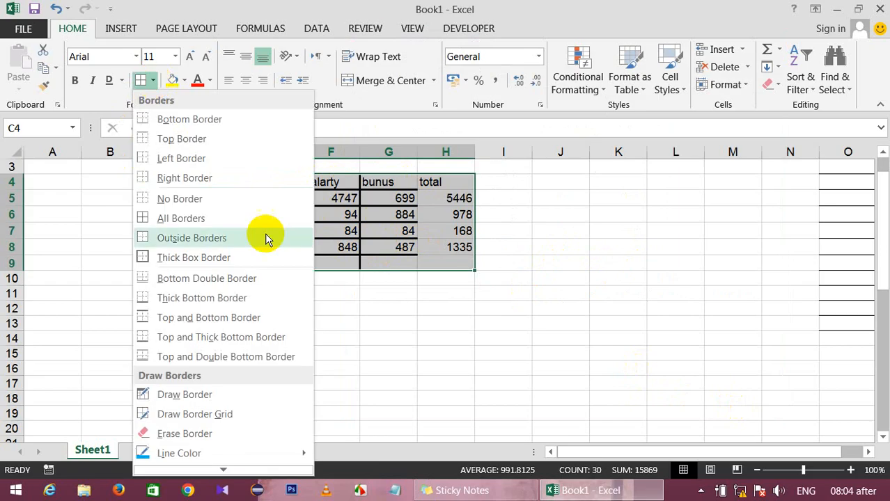
pyautogui.click(223, 463)
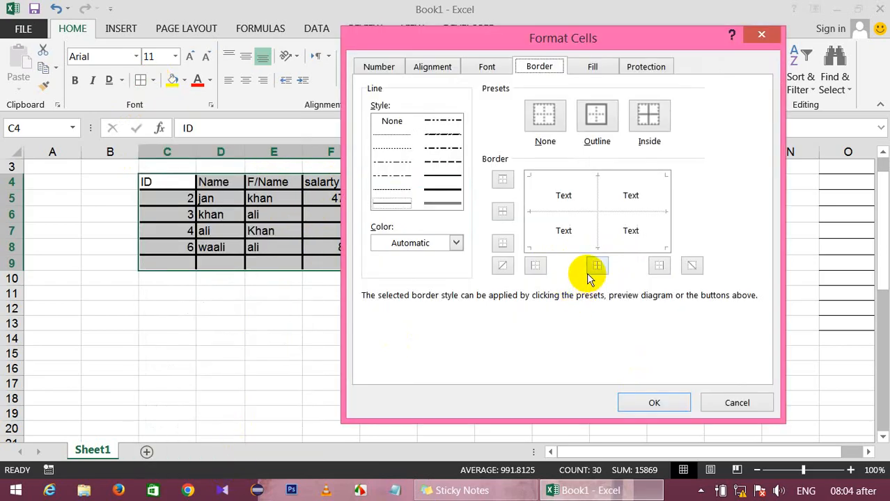
pyautogui.click(503, 266)
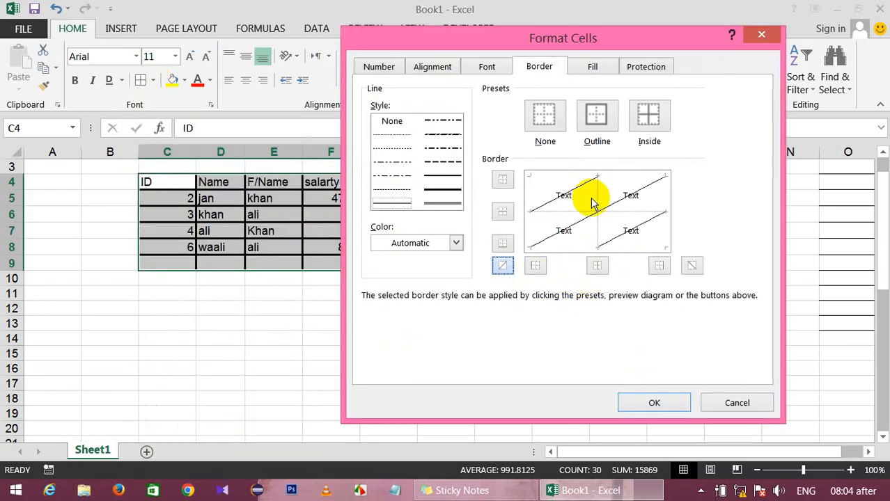
pyautogui.click(689, 267)
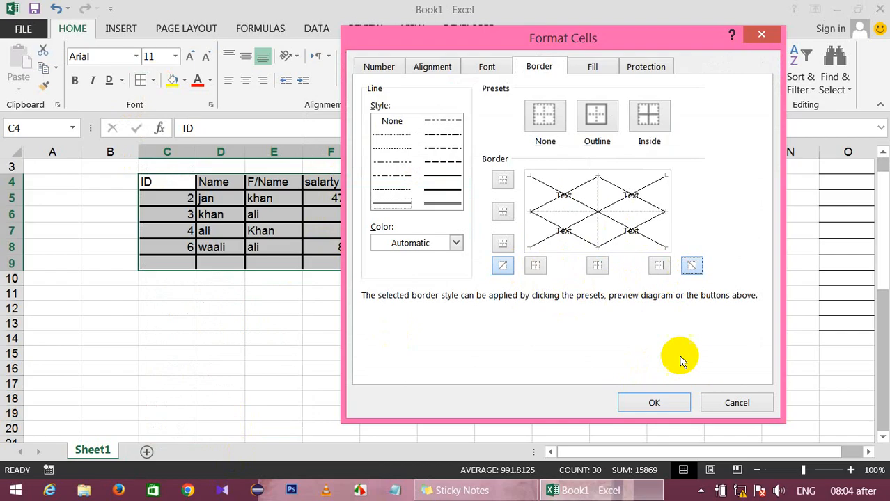
pyautogui.click(658, 401)
pyautogui.click(330, 341)
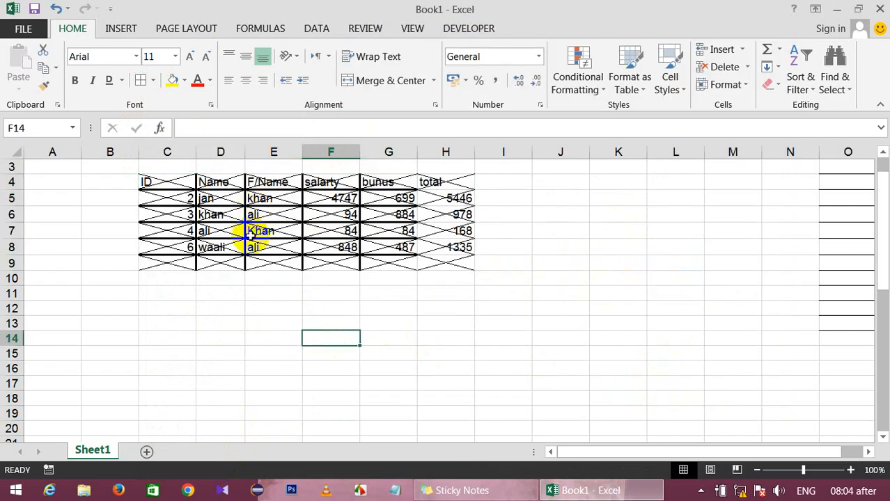
# Step: Select rows 4 to 9 and increase their height to roughly twice the default
pyautogui.moveTo(14, 182); pyautogui.dragTo(12, 289)
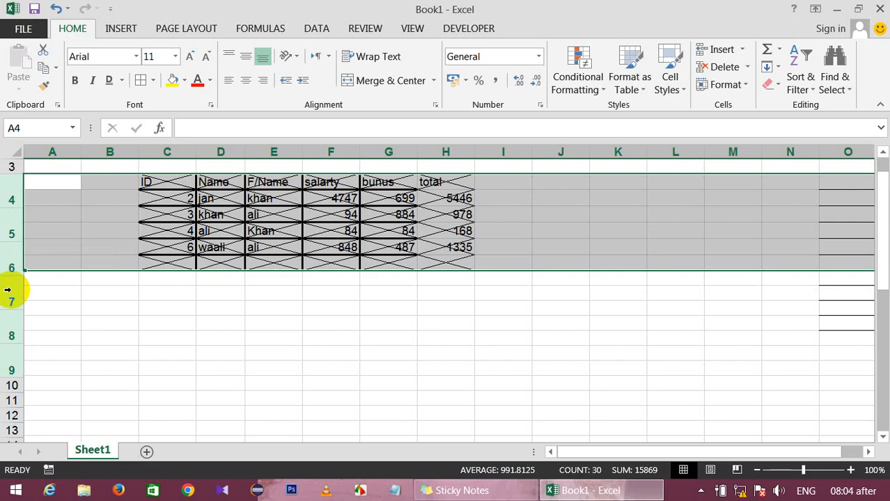
pyautogui.click(671, 355)
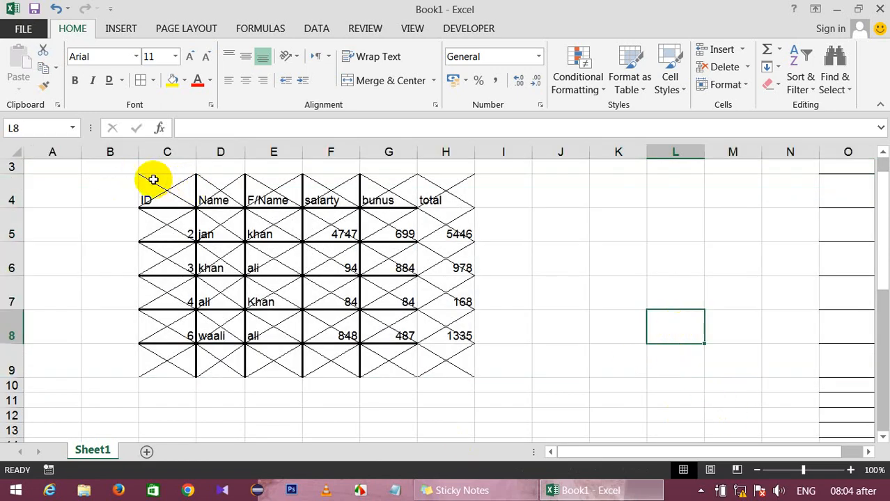
# Step: Set the border line color to a pale blue theme shade, draw a border grid over C4:I9 and leave drawing mode
pyautogui.click(152, 80)
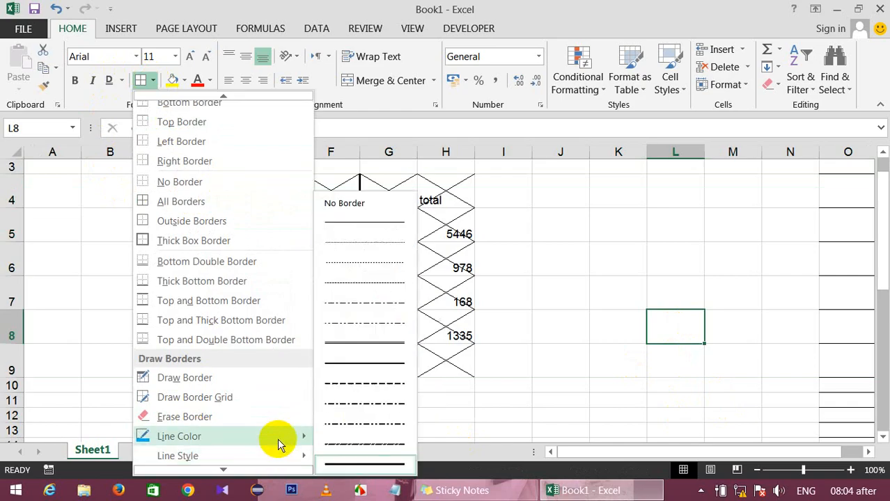
pyautogui.moveTo(277, 441)
pyautogui.click(374, 384)
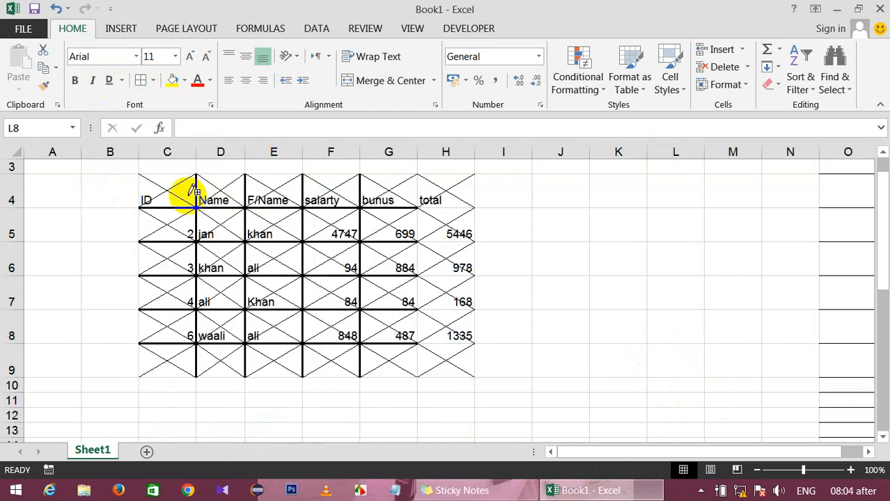
pyautogui.moveTo(167, 186); pyautogui.dragTo(486, 358)
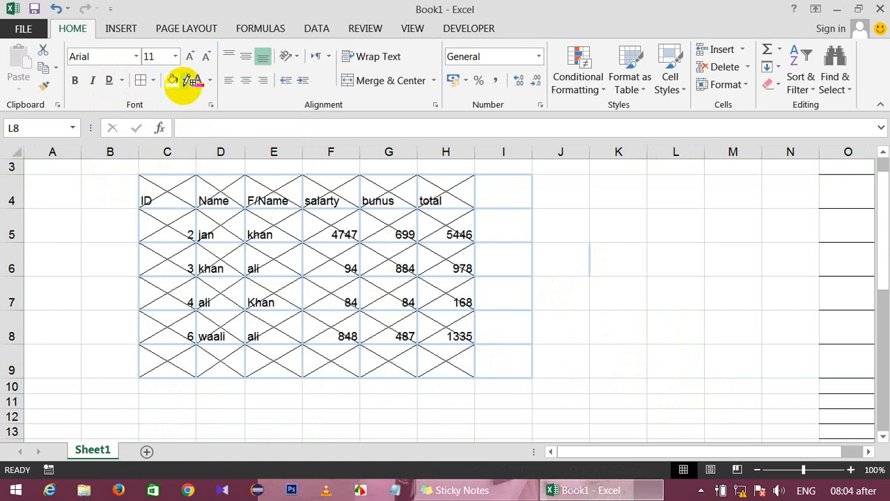
pyautogui.click(69, 190)
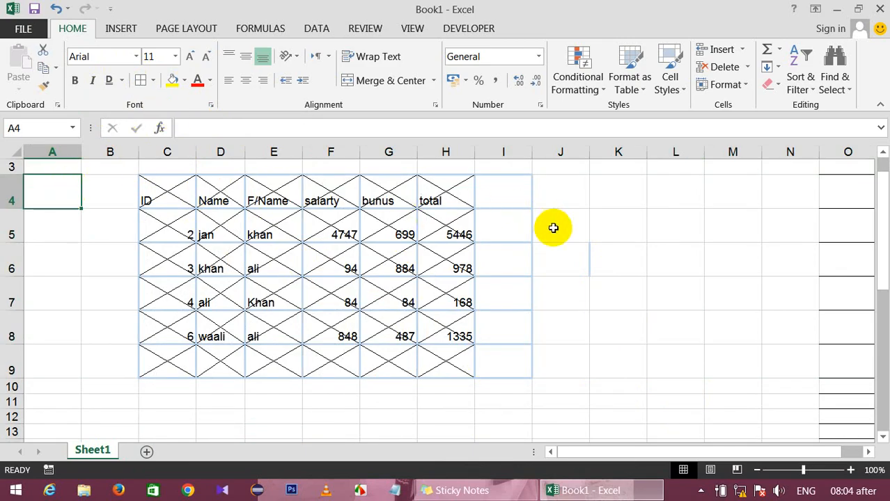
# Step: Try a light orange fill on cell A4, and settle on a pale blue theme shade
pyautogui.click(185, 80)
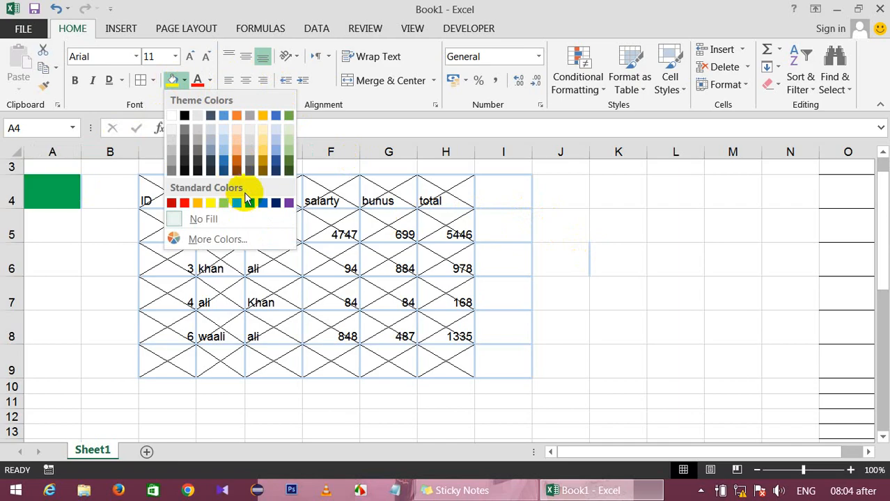
pyautogui.click(240, 139)
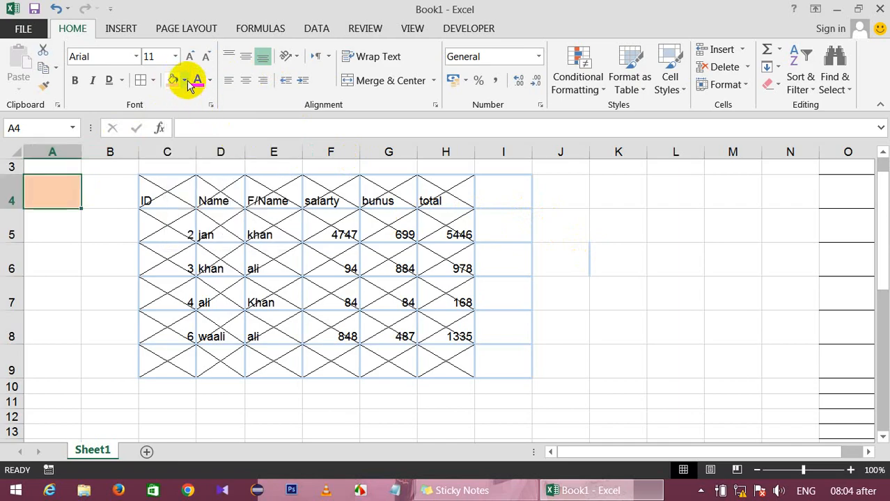
pyautogui.click(185, 81)
pyautogui.click(219, 143)
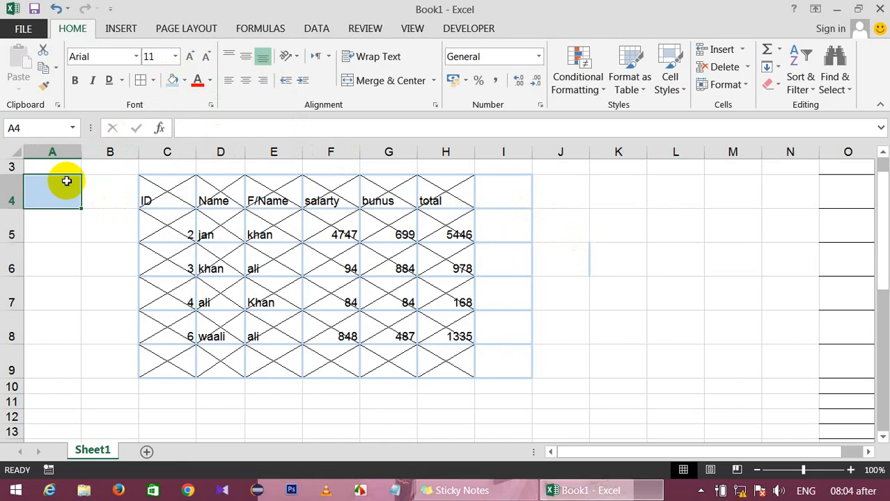
# Step: Enter the text Prt in the blue-filled cell A4
pyautogui.write('P')
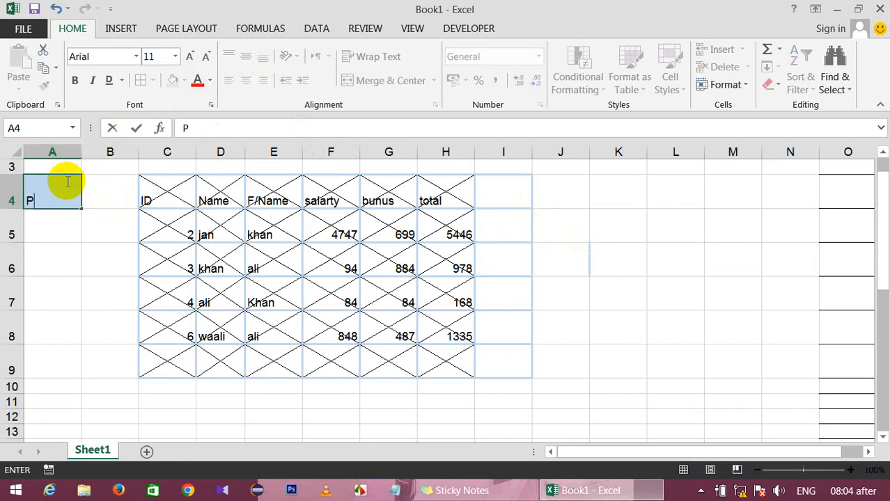
pyautogui.write('rt')
pyautogui.click(32, 291)
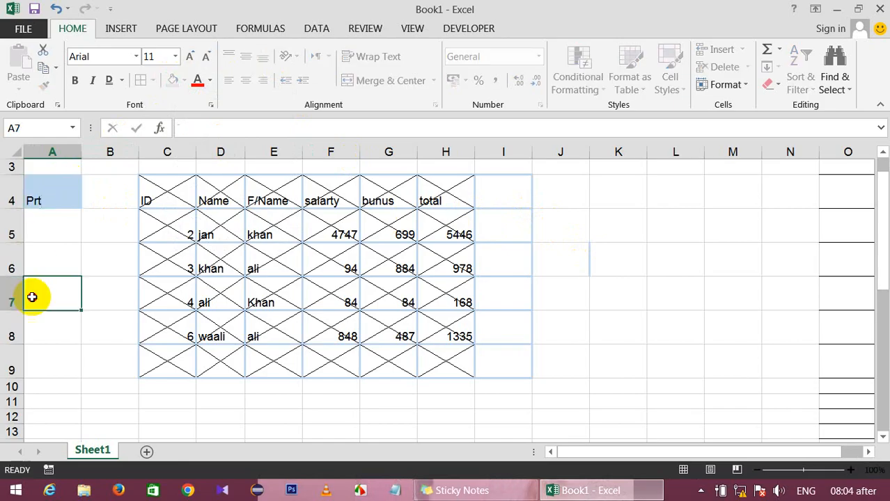
# Step: Set the font color of the text in cell A4 to standard red
pyautogui.click(54, 192)
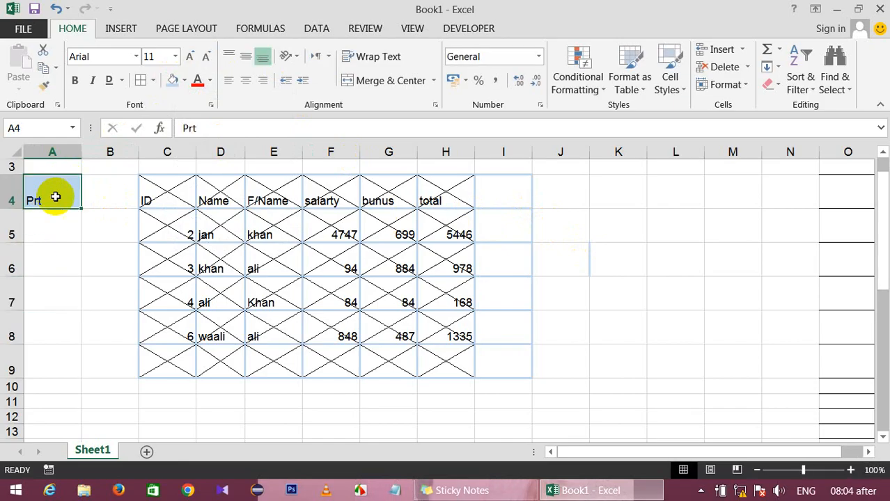
pyautogui.click(209, 81)
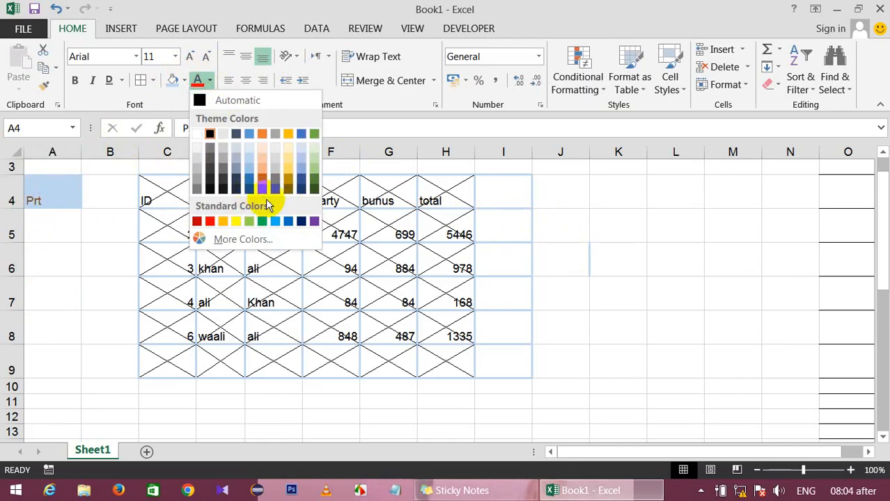
pyautogui.click(209, 221)
pyautogui.click(88, 300)
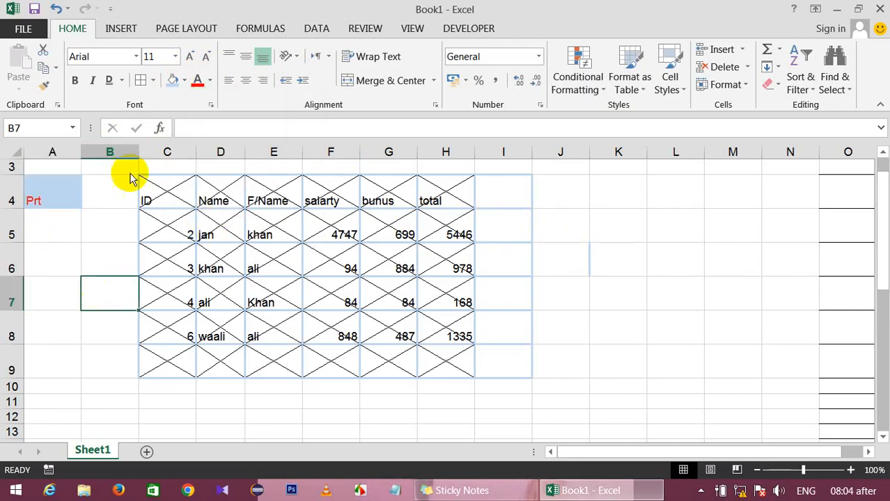
# Step: Select the table range C4:I9 and apply one of the Afghantype fonts to it
pyautogui.click(136, 56)
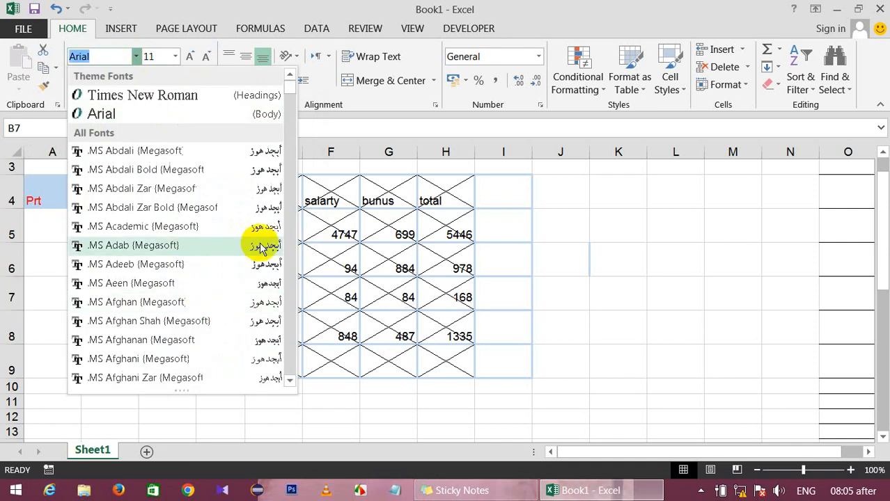
pyautogui.click(383, 250)
pyautogui.moveTo(159, 191); pyautogui.dragTo(475, 374)
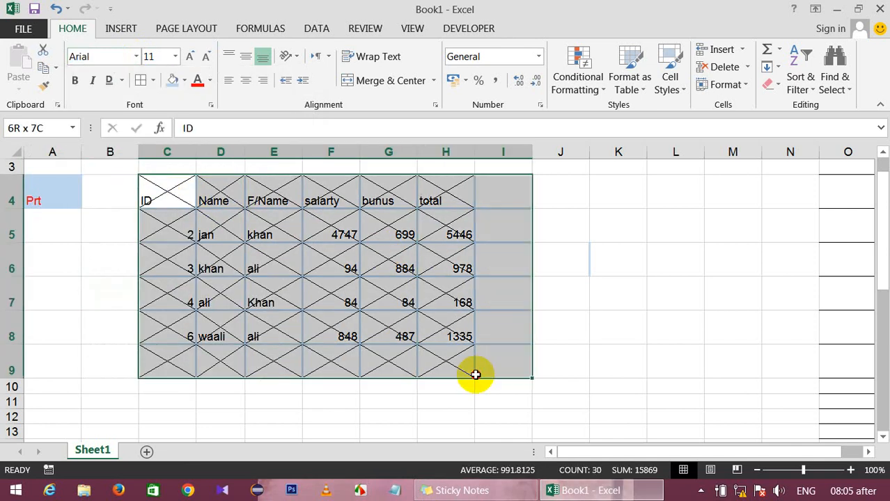
pyautogui.click(137, 57)
pyautogui.moveTo(291, 90)
pyautogui.mouseDown()
pyautogui.moveTo(302, 232)
pyautogui.moveTo(294, 338)
pyautogui.moveTo(306, 234)
pyautogui.moveTo(299, 90)
pyautogui.mouseUp()
pyautogui.click(188, 298)
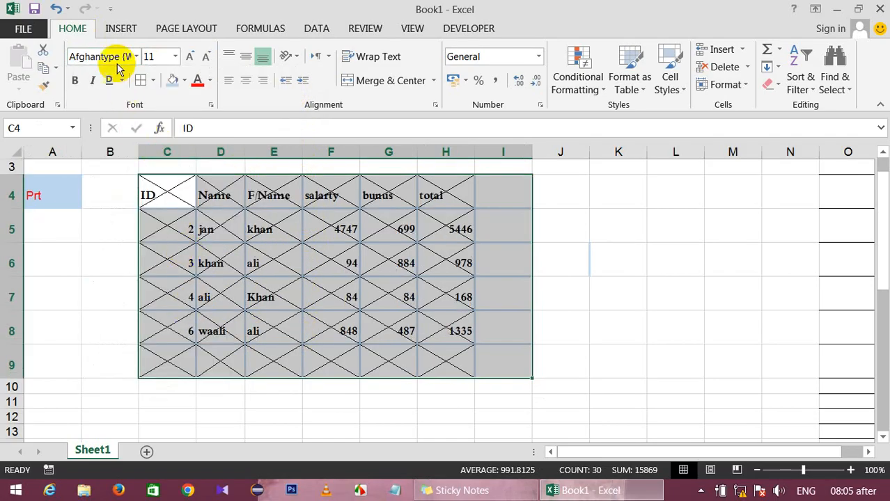
# Step: Look through the available fonts and apply Microsoft Uighur to the selected range C4:I9
pyautogui.click(138, 56)
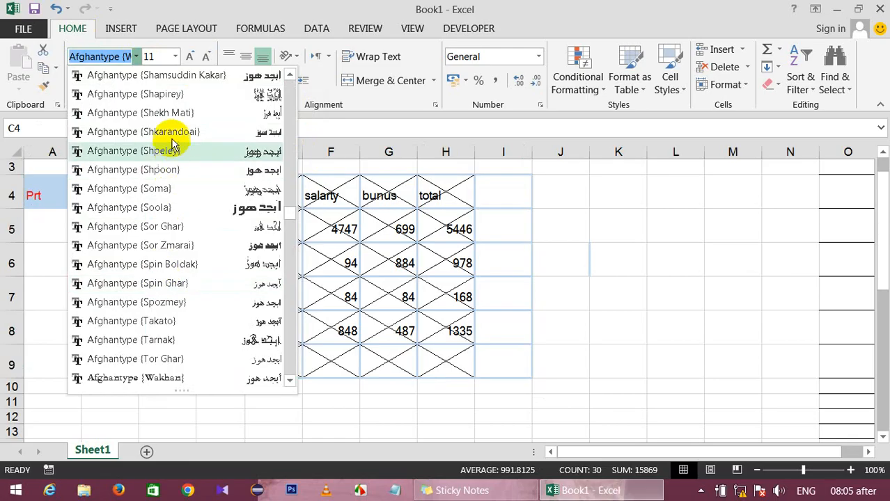
pyautogui.scroll(-1, 292, 219)
pyautogui.click(293, 108)
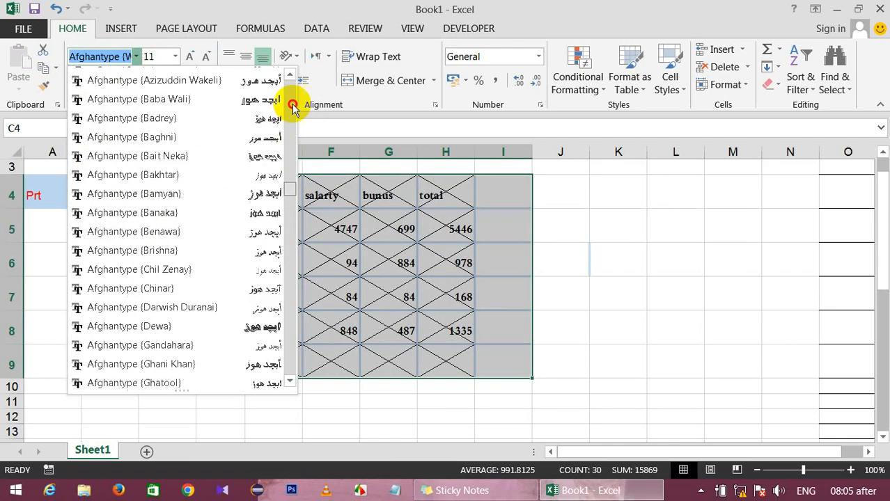
pyautogui.moveTo(293, 105); pyautogui.dragTo(292, 97)
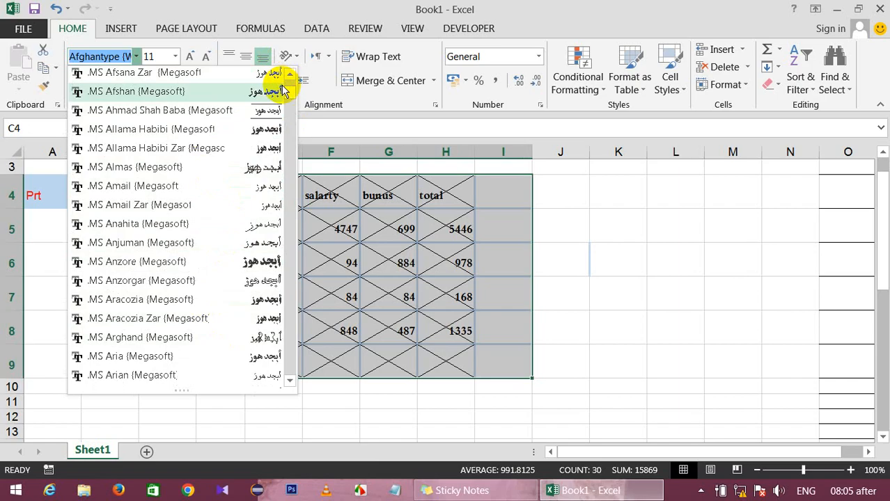
pyautogui.click(289, 142)
pyautogui.moveTo(289, 143); pyautogui.dragTo(303, 247)
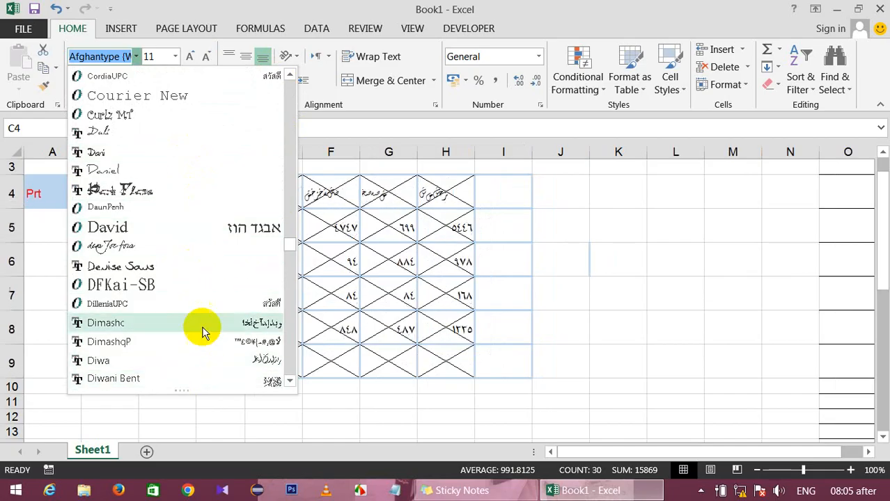
pyautogui.moveTo(293, 245); pyautogui.dragTo(286, 310)
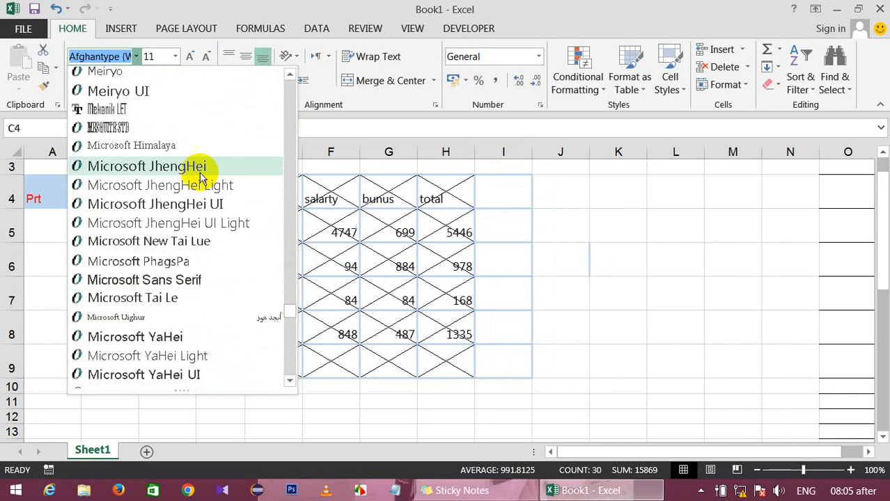
pyautogui.click(216, 312)
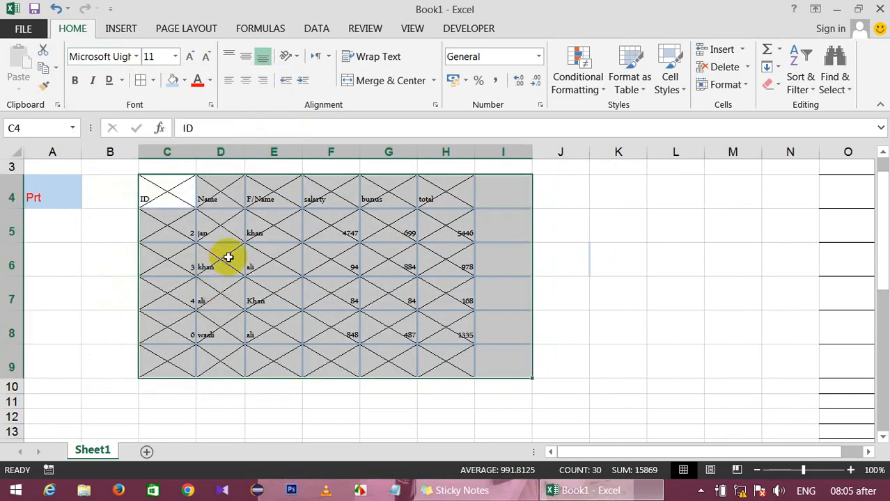
# Step: Reselect C4:I9 and set its text to Times New Roman at size 11
pyautogui.click(252, 292)
pyautogui.moveTo(156, 183); pyautogui.dragTo(515, 367)
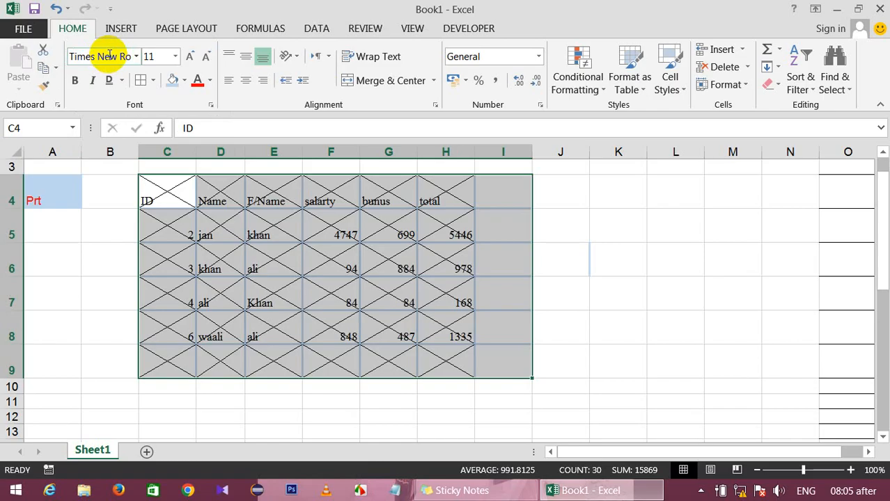
pyautogui.click(176, 57)
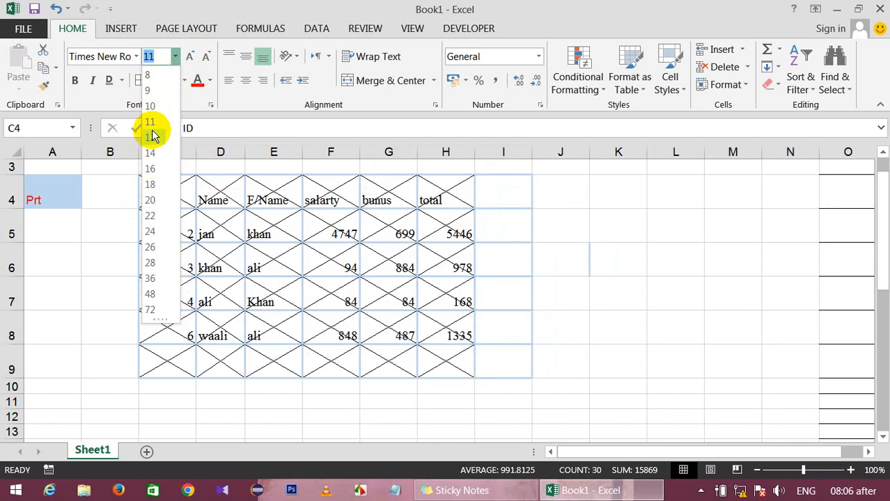
pyautogui.click(153, 121)
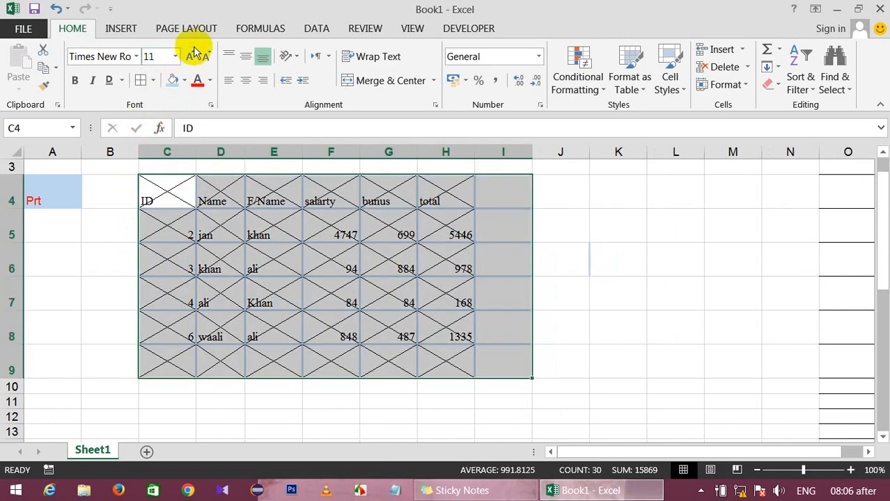
# Step: Enlarge the font of the selected range C4:I9 step by step to size 22
pyautogui.click(191, 59)
pyautogui.click(191, 58)
pyautogui.click(191, 58)
pyautogui.click(191, 58)
pyautogui.click(191, 59)
pyautogui.click(191, 59)
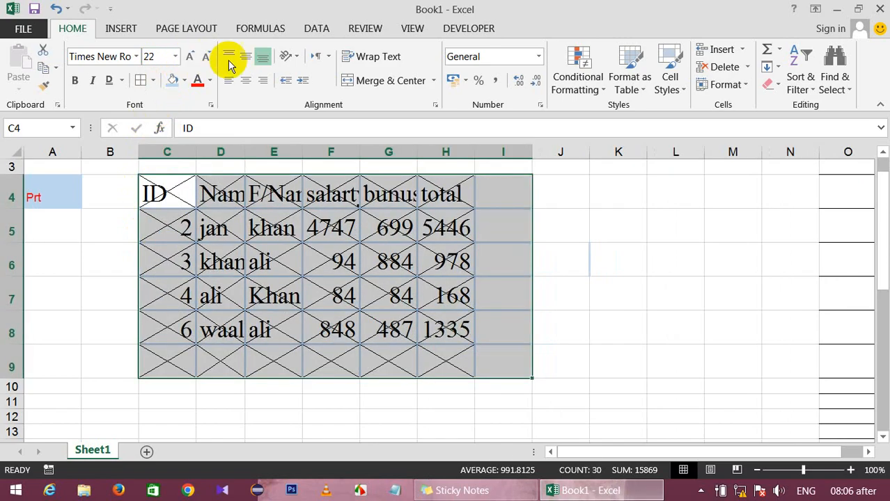
# Step: Shrink the font of the selected range C4:I9 step by step to size 8
pyautogui.click(201, 62)
pyautogui.tripleClick(202, 62)
pyautogui.doubleClick(201, 62)
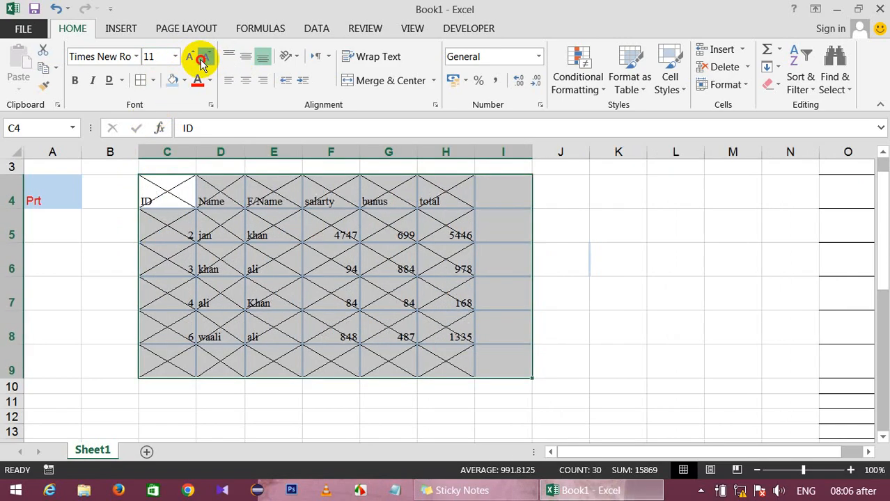
pyautogui.tripleClick(202, 62)
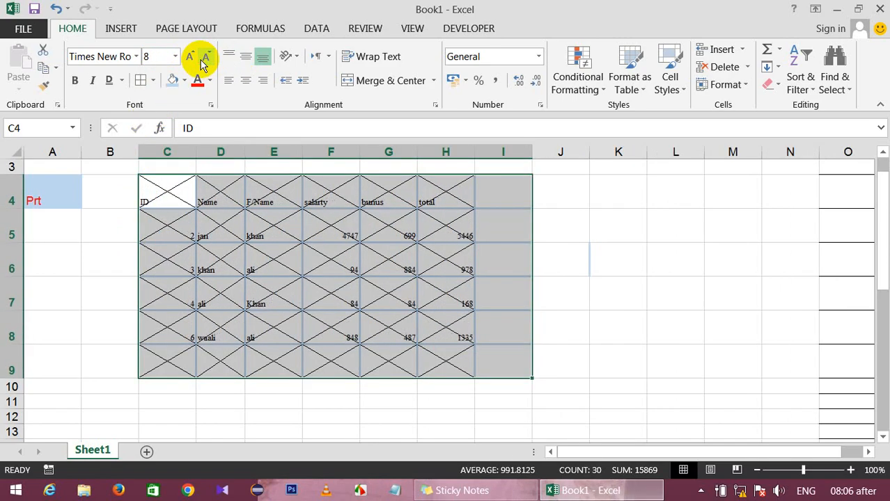
# Step: Apply the Gras Italique font style to C4:I9 through the Format Cells font settings
pyautogui.click(211, 108)
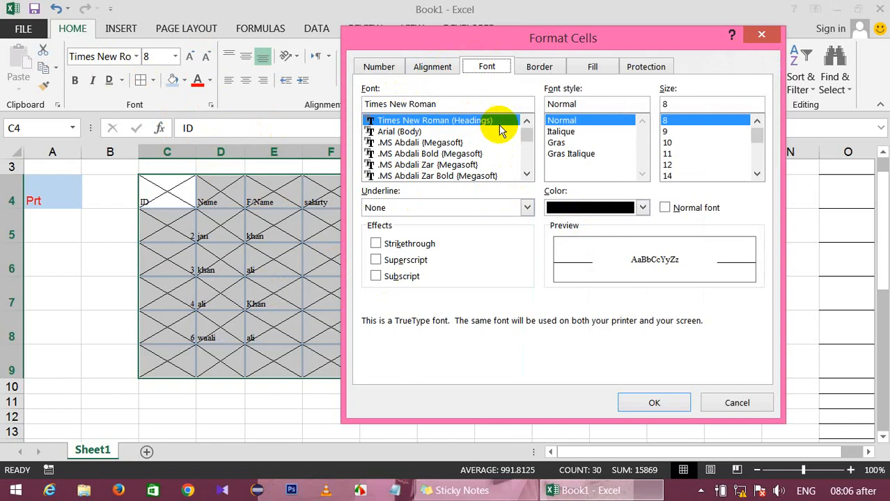
pyautogui.moveTo(526, 134); pyautogui.dragTo(529, 113)
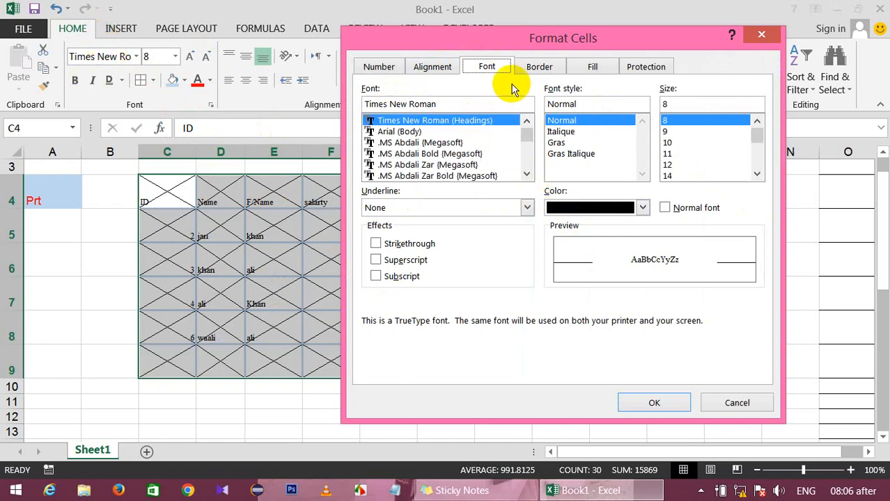
pyautogui.click(585, 153)
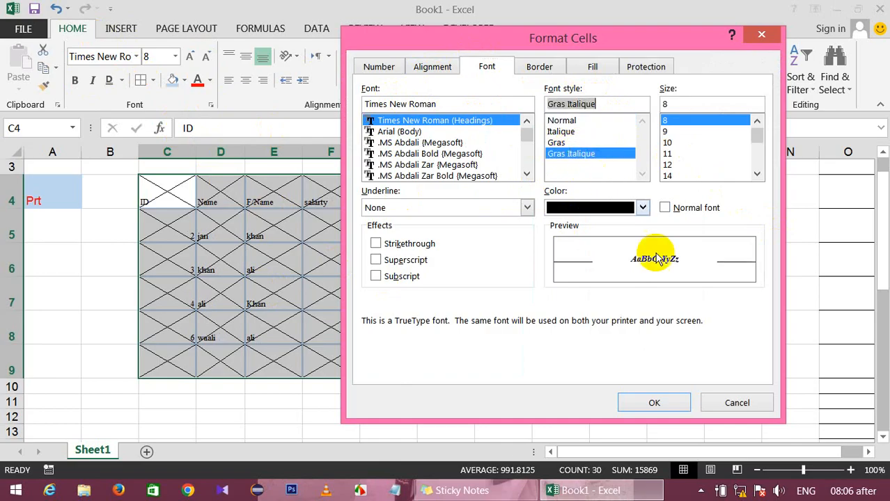
pyautogui.click(658, 403)
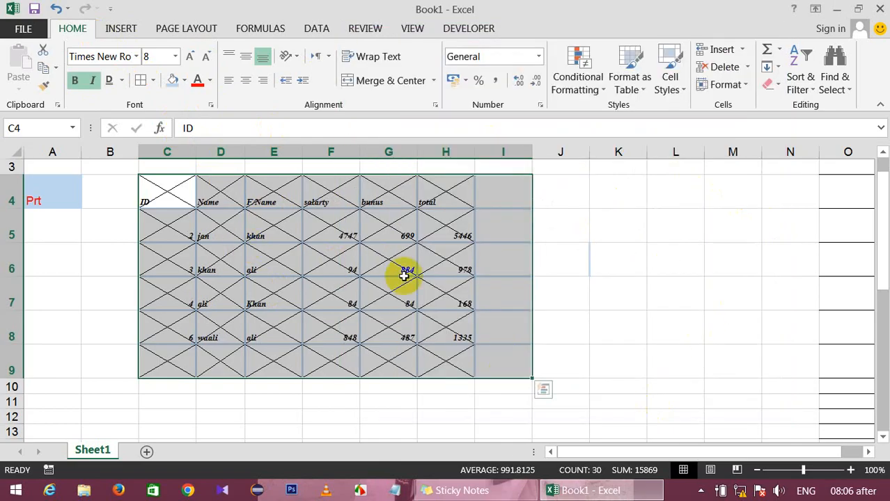
# Step: Reopen the Format Cells font settings for C4:I9 and choose size 18 after trying 22
pyautogui.click(210, 105)
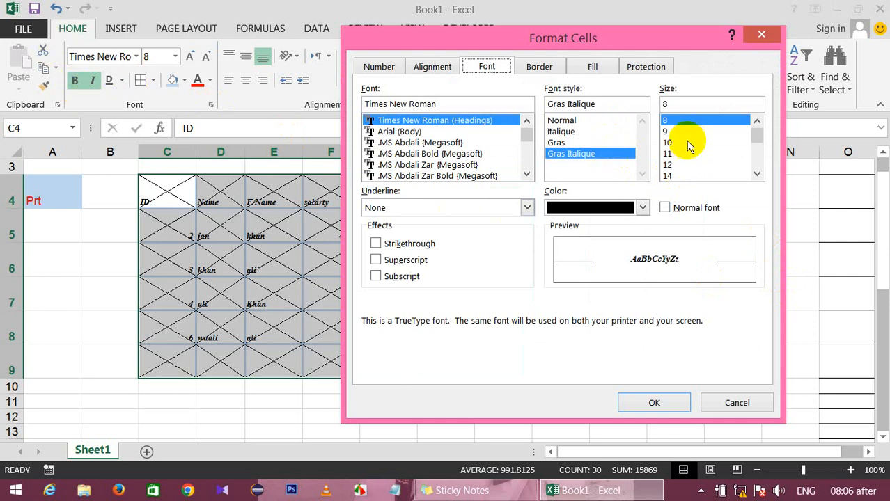
pyautogui.click(756, 155)
pyautogui.click(710, 166)
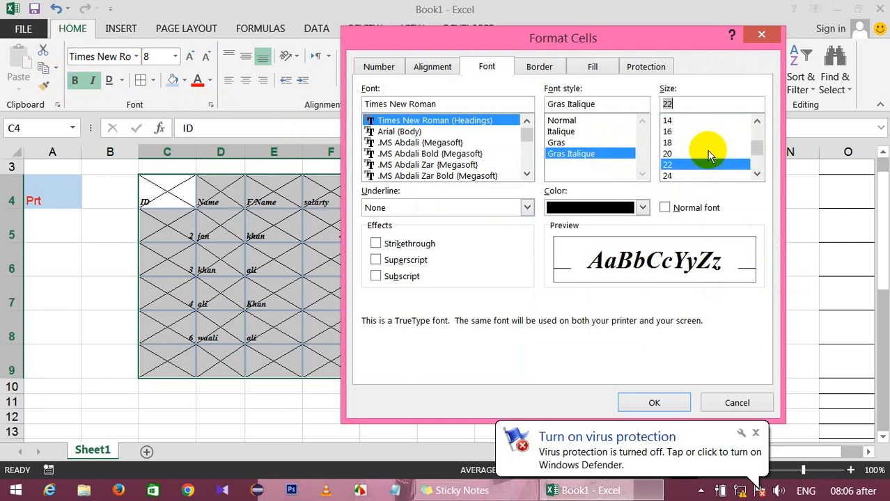
pyautogui.click(705, 142)
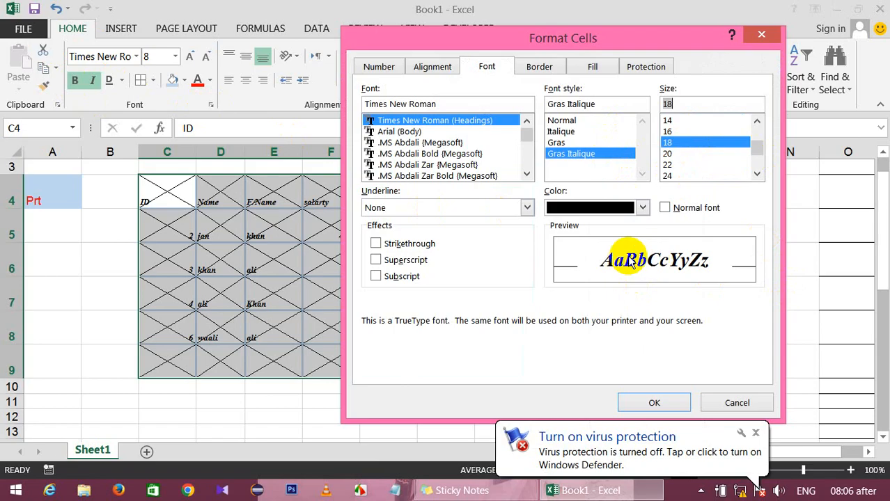
# Step: Try accounting underlines, a red color and the Normal font option in C4:I9's font settings, and discard the changes
pyautogui.click(396, 209)
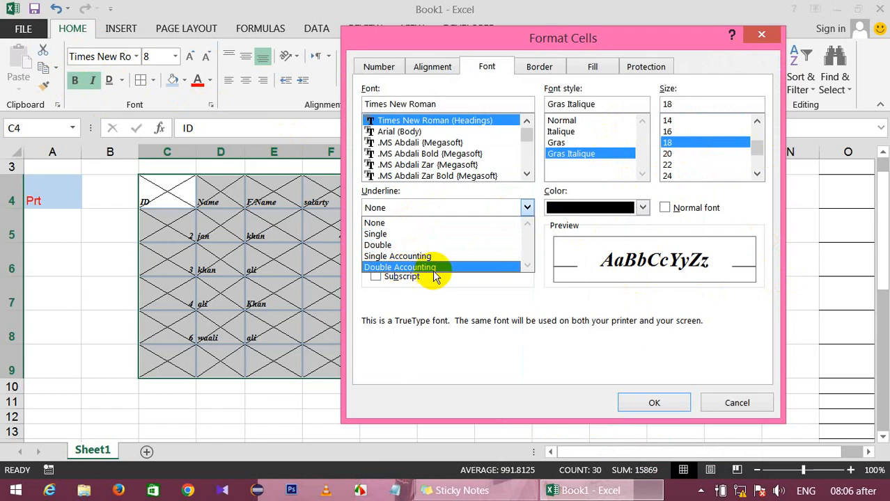
pyautogui.click(416, 255)
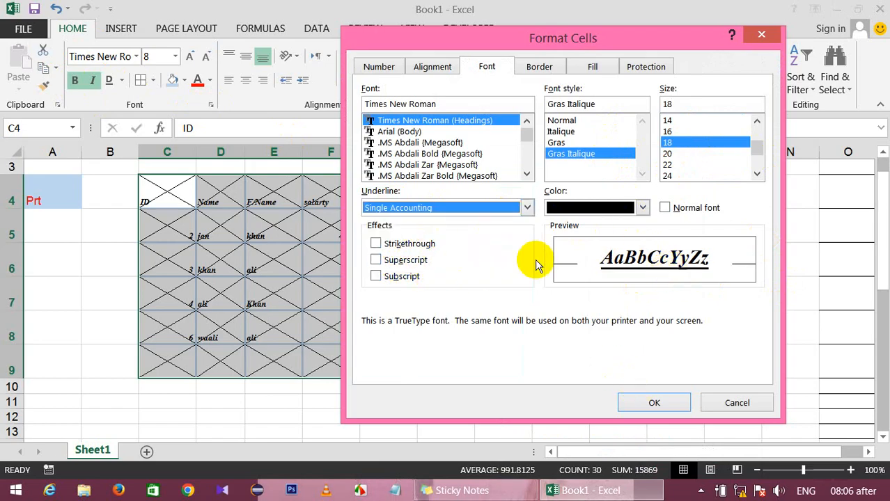
pyautogui.click(454, 206)
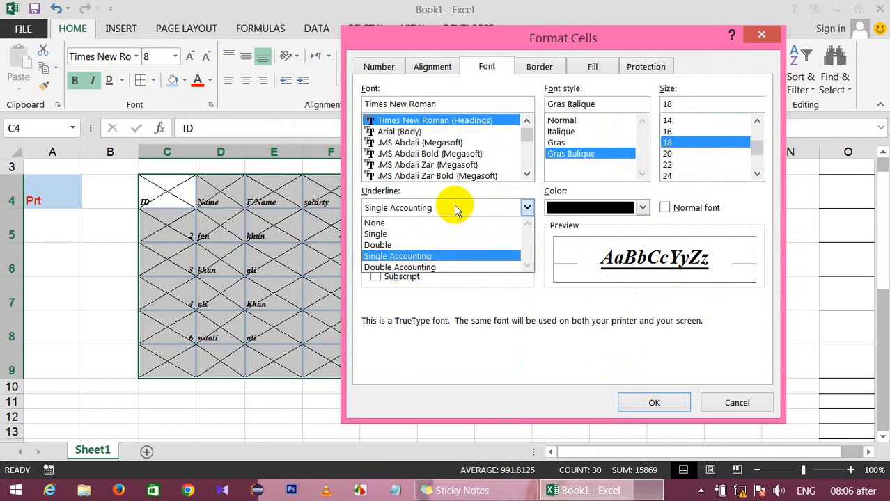
pyautogui.click(443, 268)
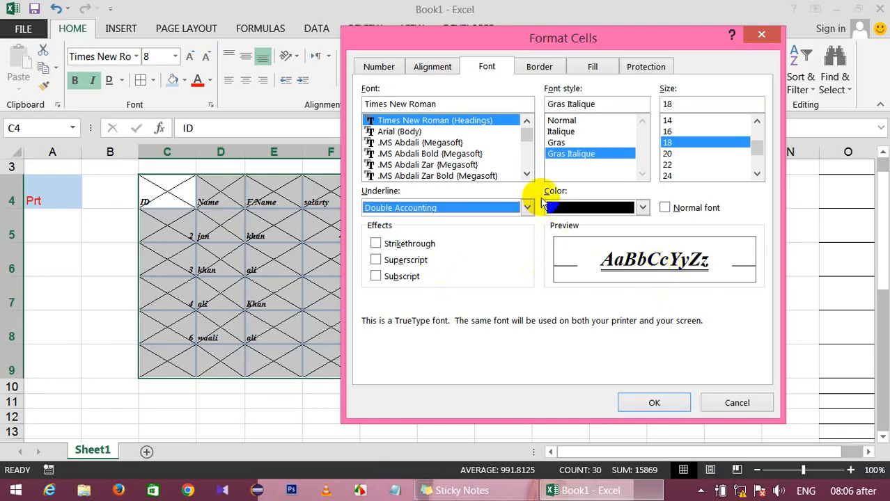
pyautogui.click(589, 212)
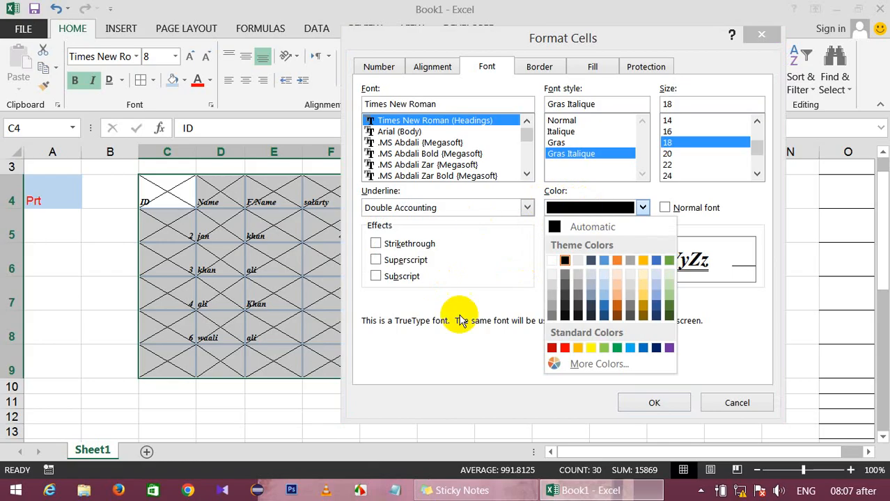
pyautogui.click(565, 347)
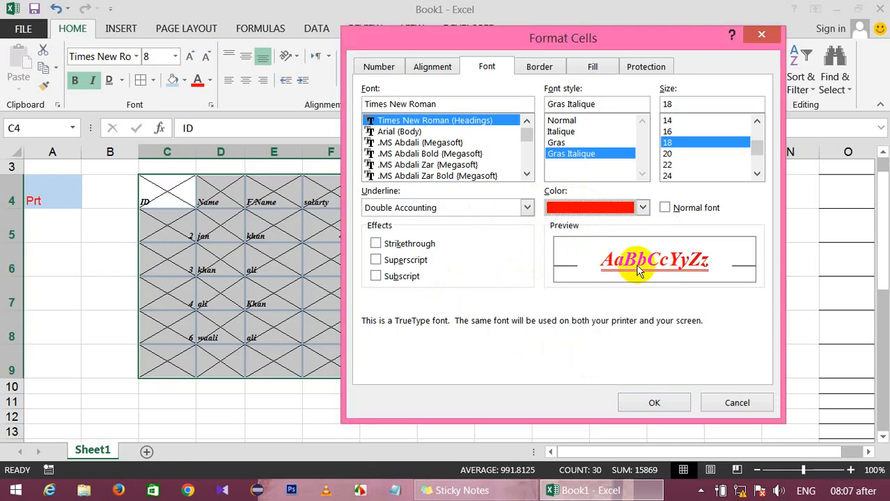
pyautogui.click(679, 209)
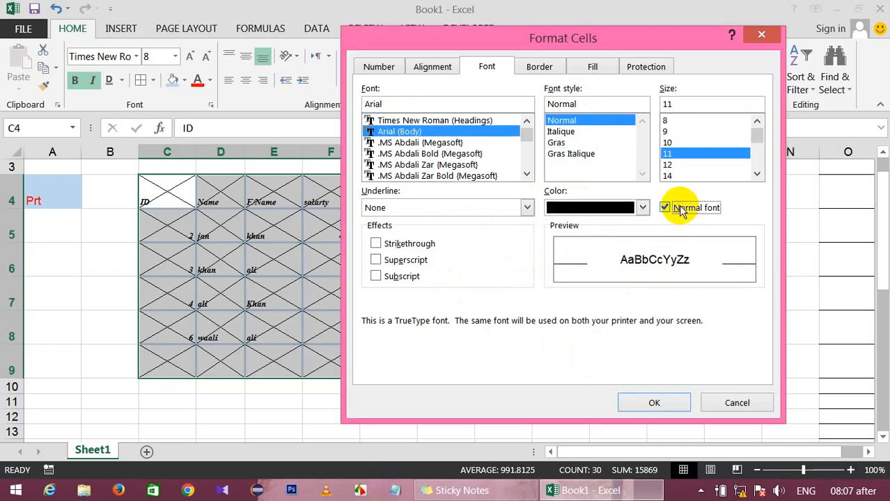
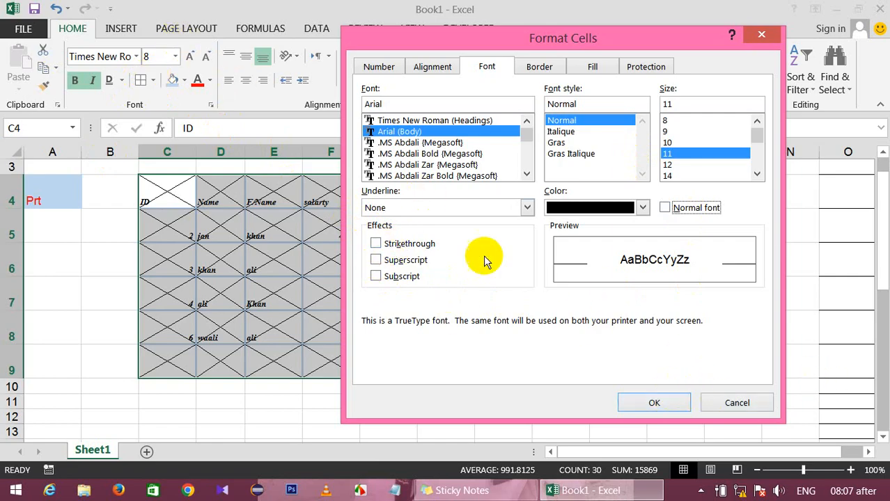
pyautogui.click(735, 403)
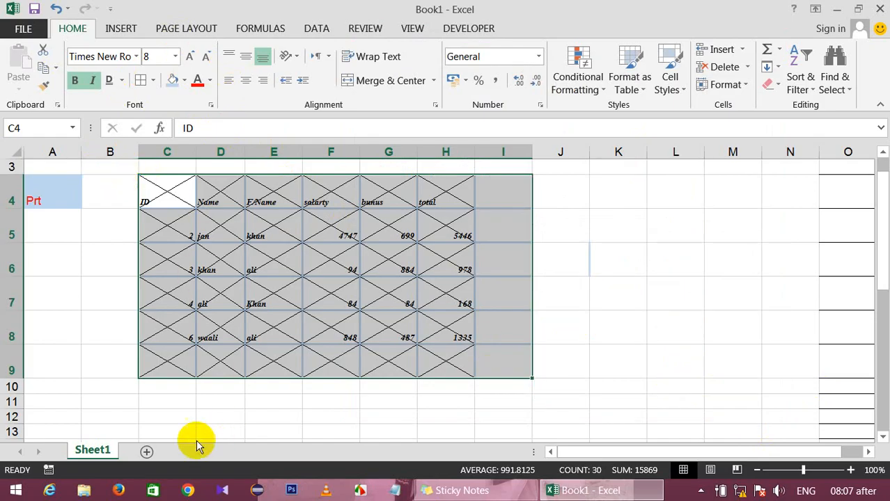
# Step: Add a new worksheet and enlarge cell B3 with a taller row and wider column, using middle vertical alignment
pyautogui.click(146, 452)
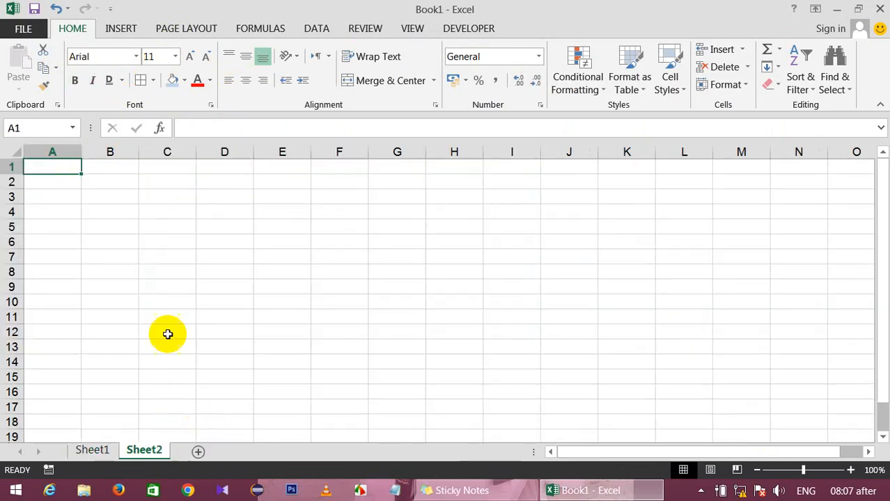
pyautogui.click(91, 196)
pyautogui.moveTo(3, 203); pyautogui.dragTo(28, 296)
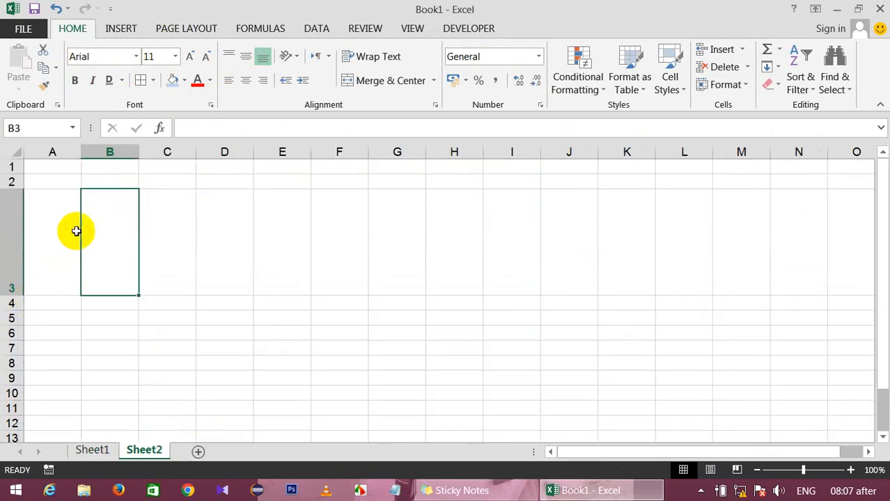
pyautogui.click(244, 57)
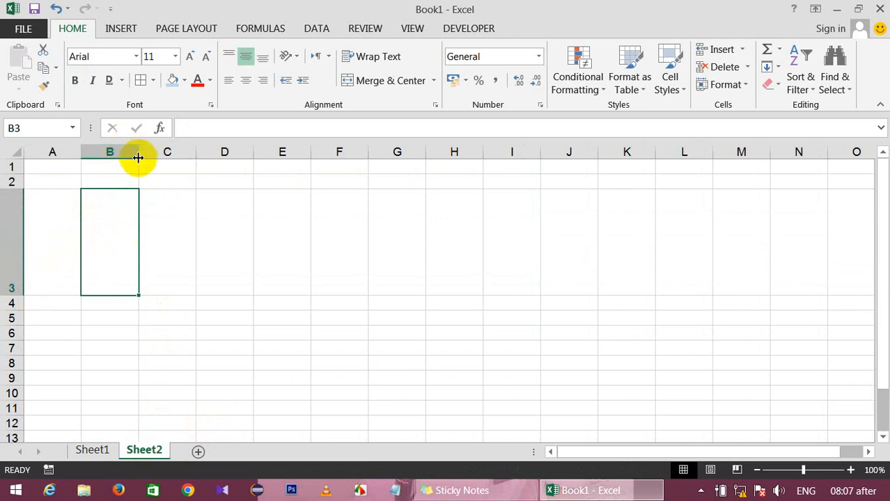
pyautogui.moveTo(138, 156); pyautogui.dragTo(192, 170)
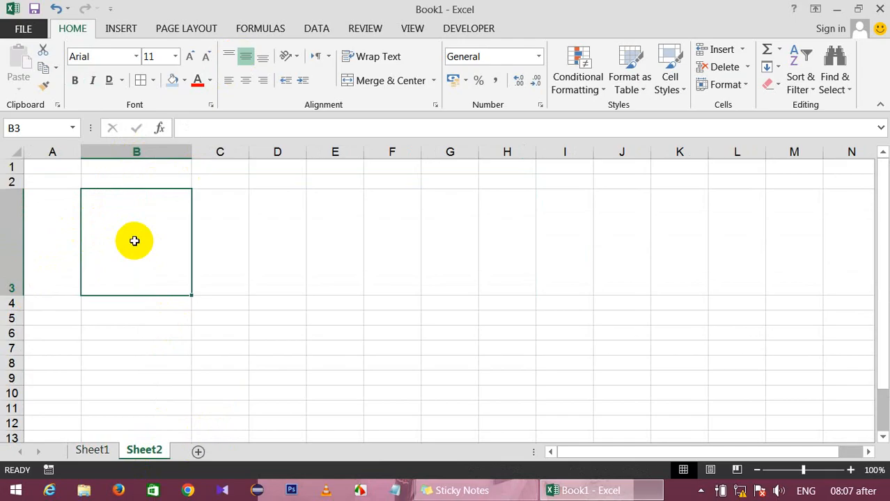
# Step: Enter H2O in cell B3 with 83=? on a second line inside the same cell
pyautogui.write('H2P')
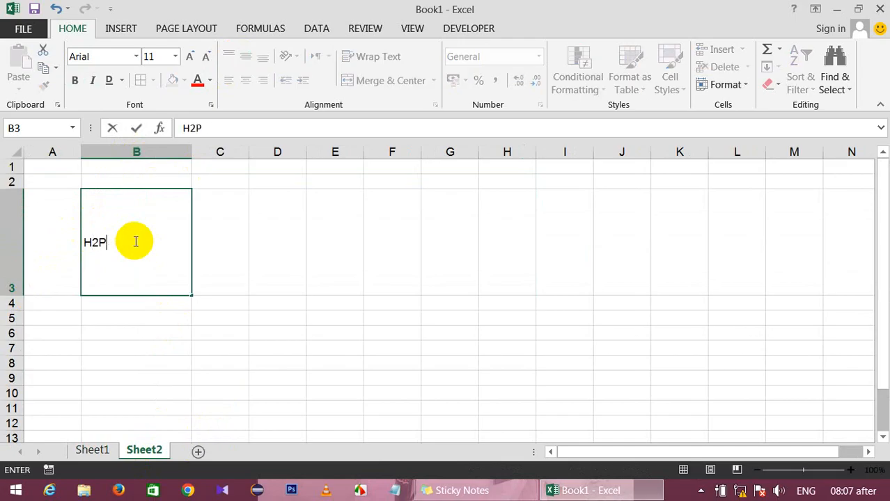
pyautogui.press('BackSpace')
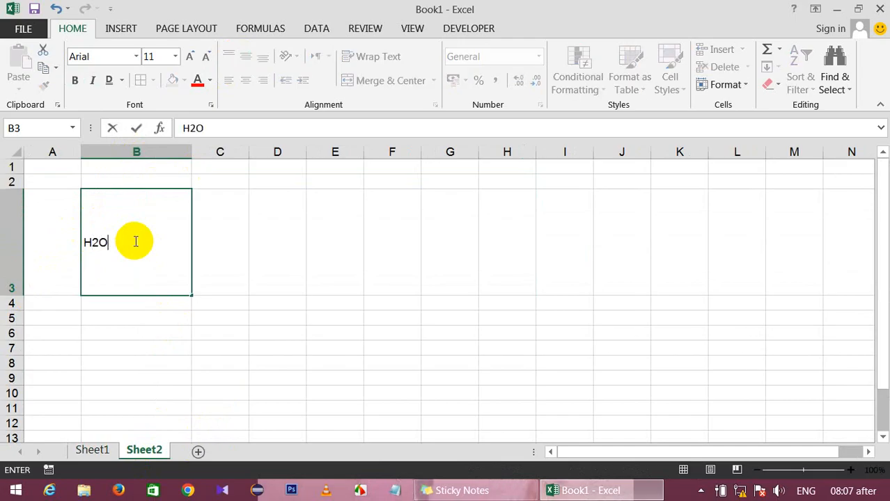
pyautogui.press('Return')
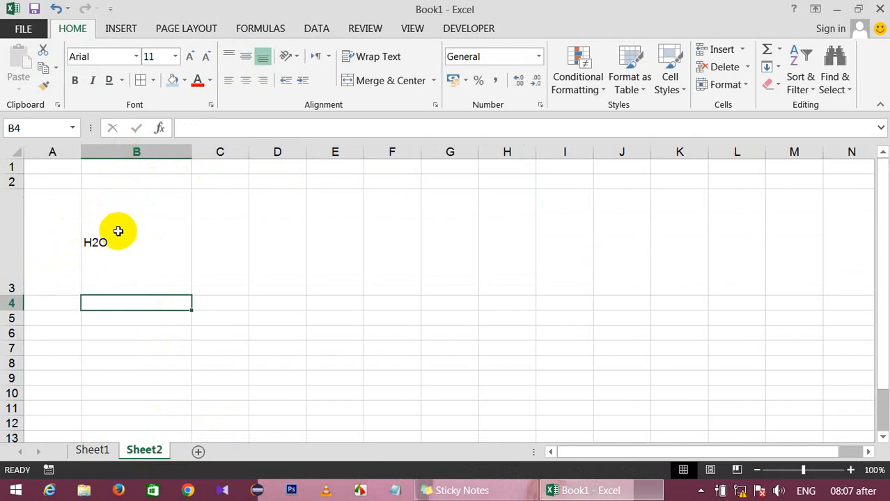
pyautogui.click(117, 231)
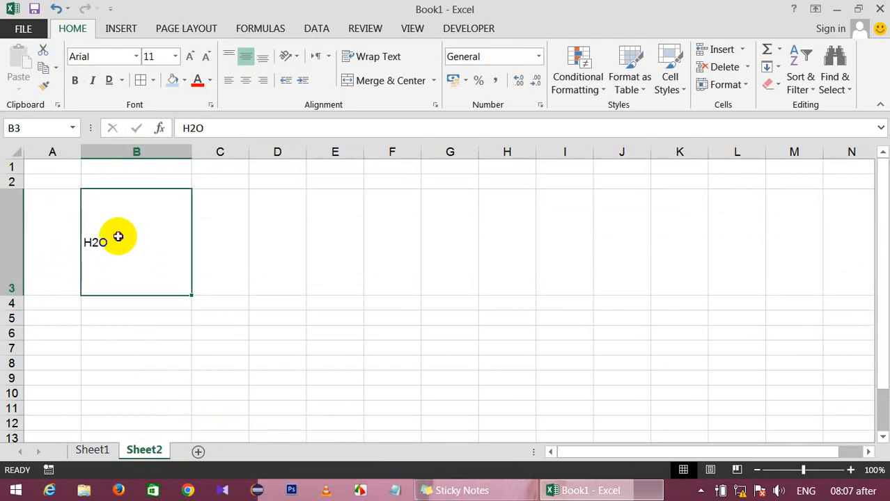
pyautogui.doubleClick(119, 238)
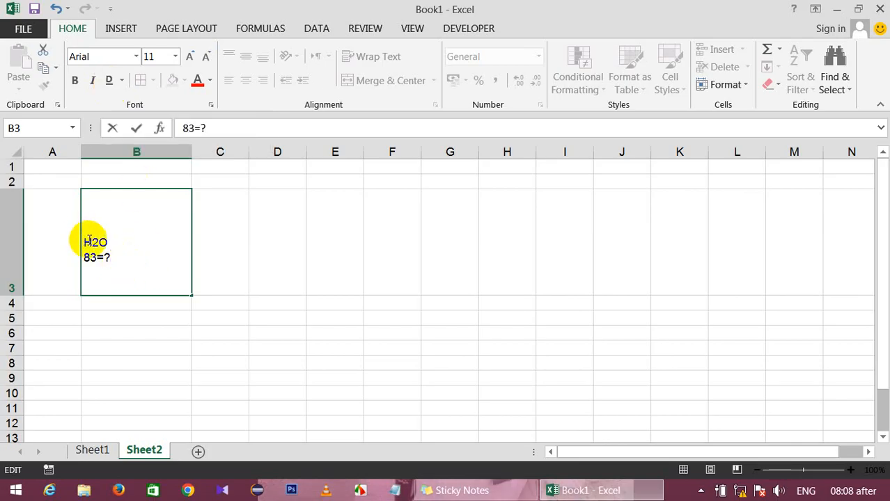
# Step: Apply the Strikethrough effect to the H2O text in cell B3 through the font settings
pyautogui.click(212, 108)
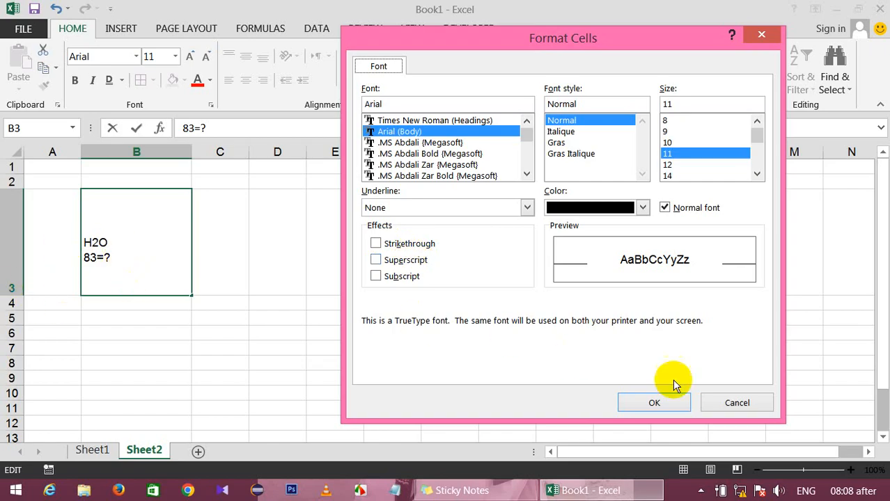
pyautogui.click(732, 401)
pyautogui.moveTo(130, 241); pyautogui.dragTo(56, 244)
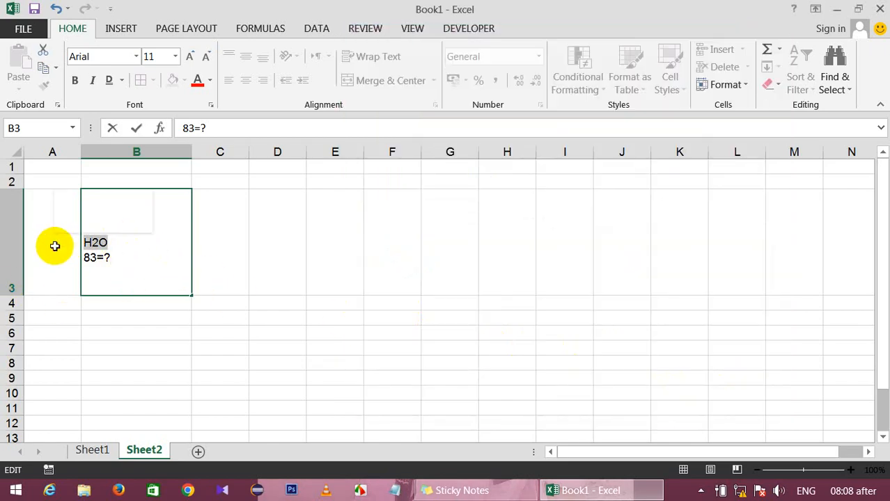
pyautogui.click(211, 106)
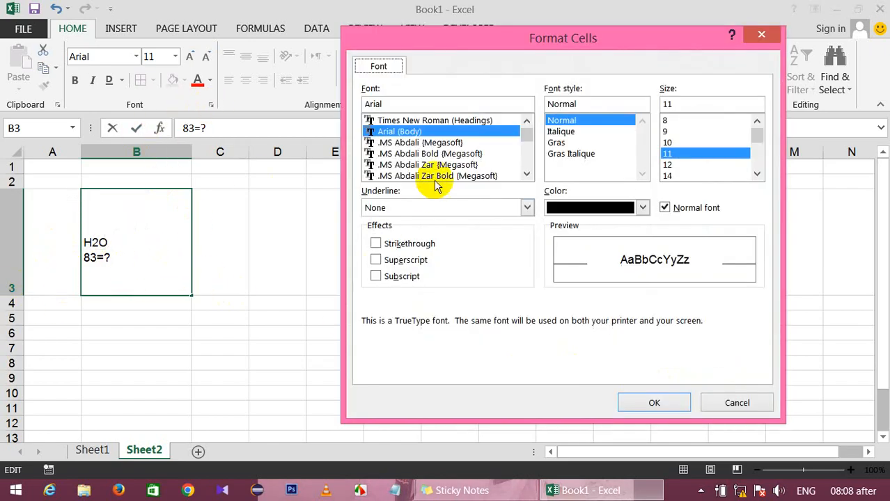
pyautogui.click(409, 243)
pyautogui.click(651, 398)
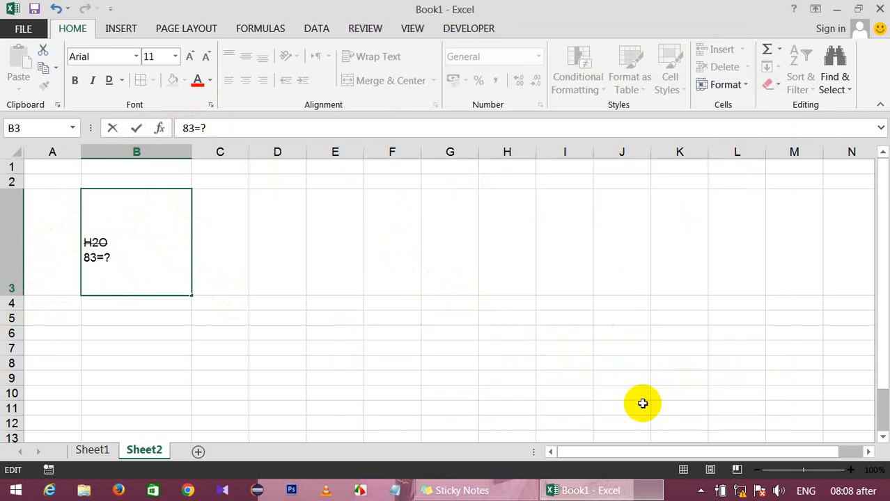
# Step: Remove the Strikethrough effect from the H2O text in cell B3
pyautogui.click(177, 283)
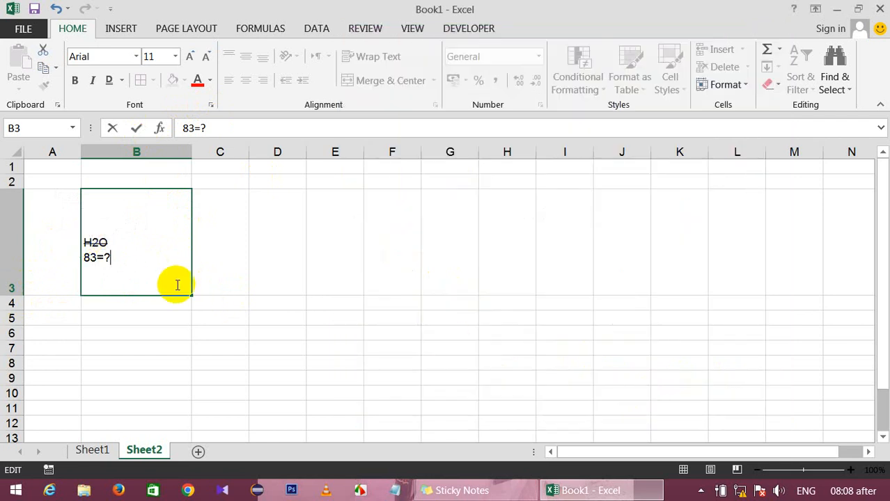
pyautogui.moveTo(125, 240); pyautogui.dragTo(60, 240)
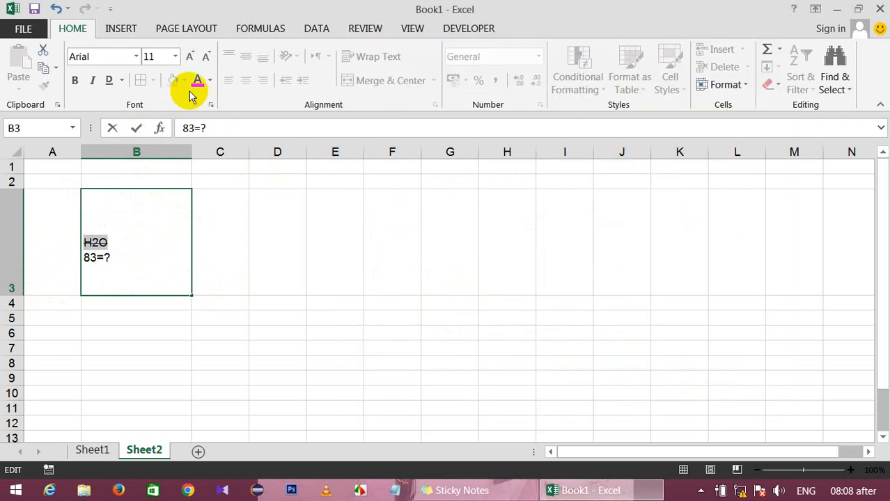
pyautogui.click(210, 104)
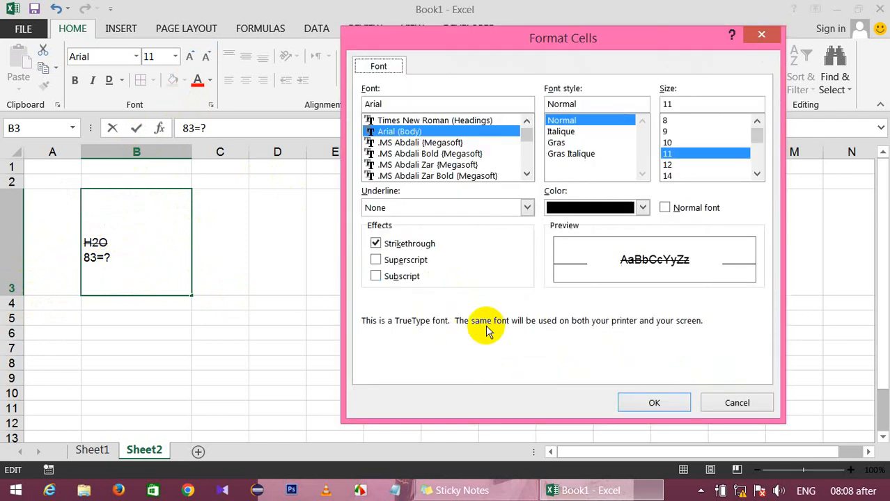
pyautogui.click(375, 245)
pyautogui.click(641, 401)
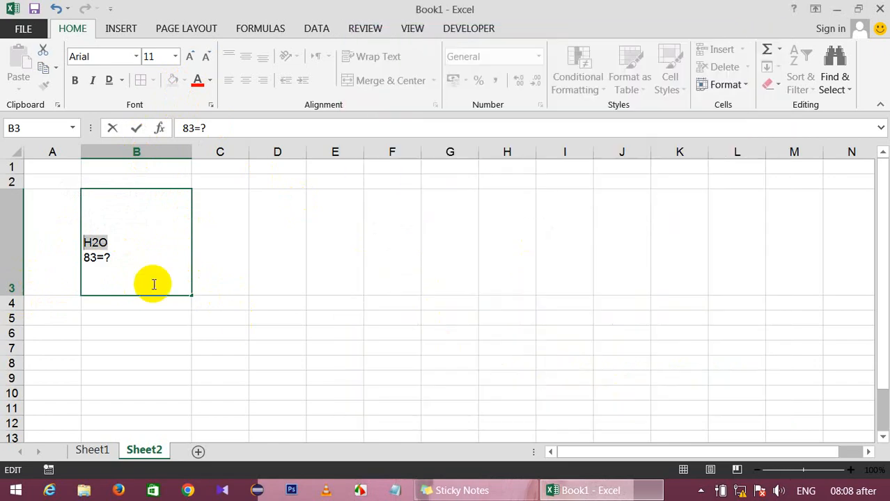
# Step: Enlarge both lines of text in cell B3 to font size 18
pyautogui.click(143, 282)
pyautogui.moveTo(128, 240); pyautogui.dragTo(50, 247)
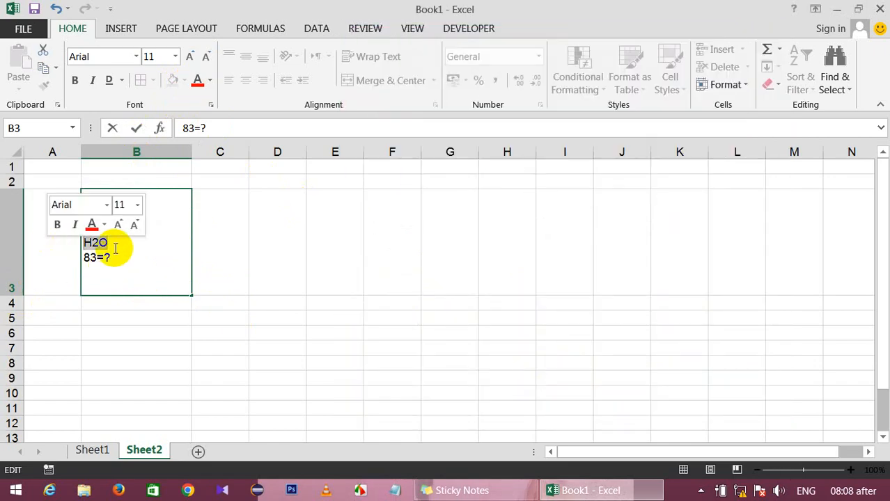
pyautogui.moveTo(137, 276); pyautogui.dragTo(72, 223)
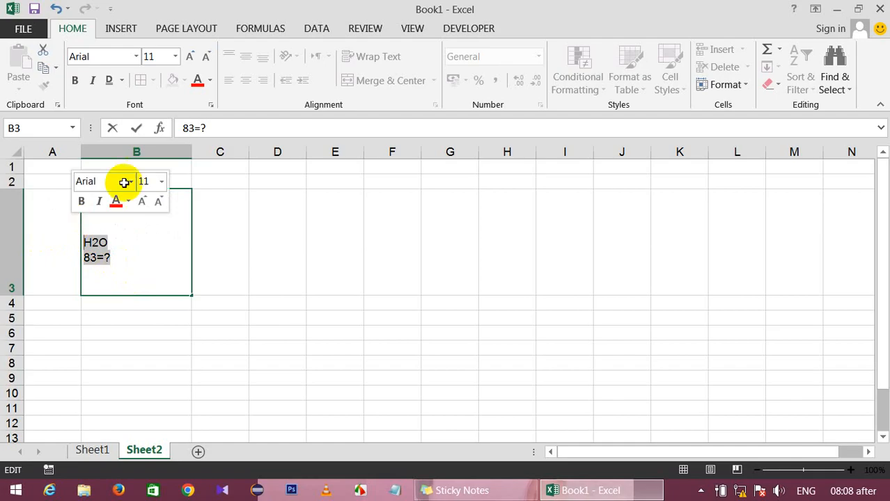
pyautogui.click(190, 56)
pyautogui.click(189, 56)
pyautogui.click(189, 56)
pyautogui.click(190, 55)
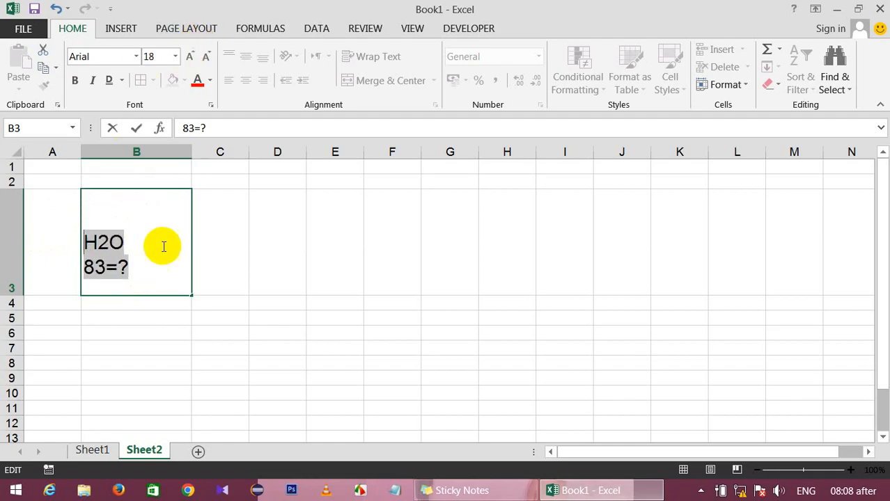
# Step: Format the digit 2 of H2O in cell B3 as Subscript
pyautogui.click(163, 251)
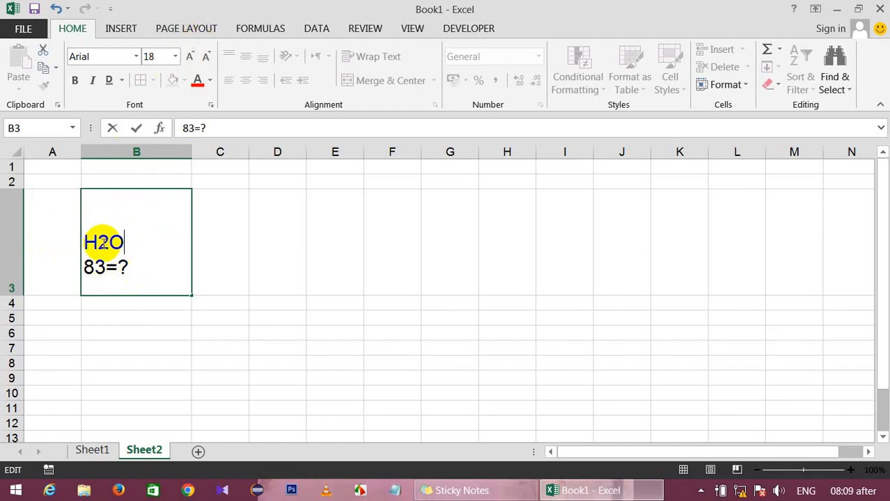
pyautogui.moveTo(98, 242); pyautogui.dragTo(110, 242)
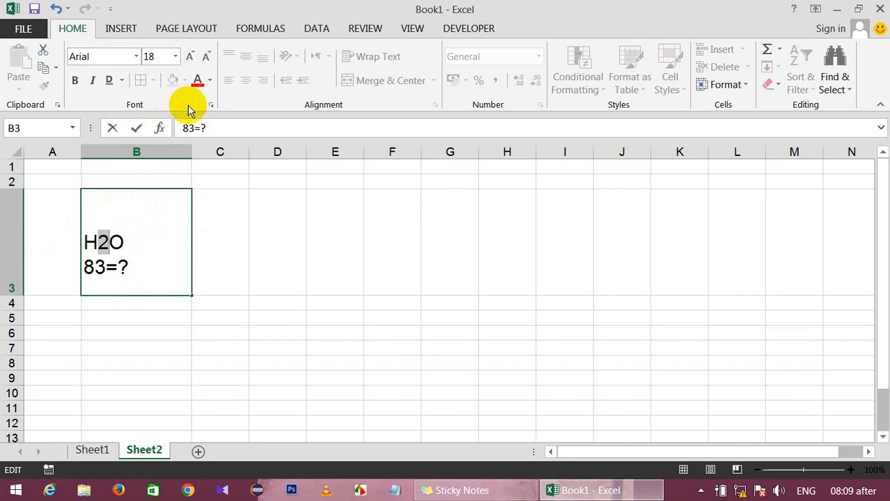
pyautogui.click(211, 105)
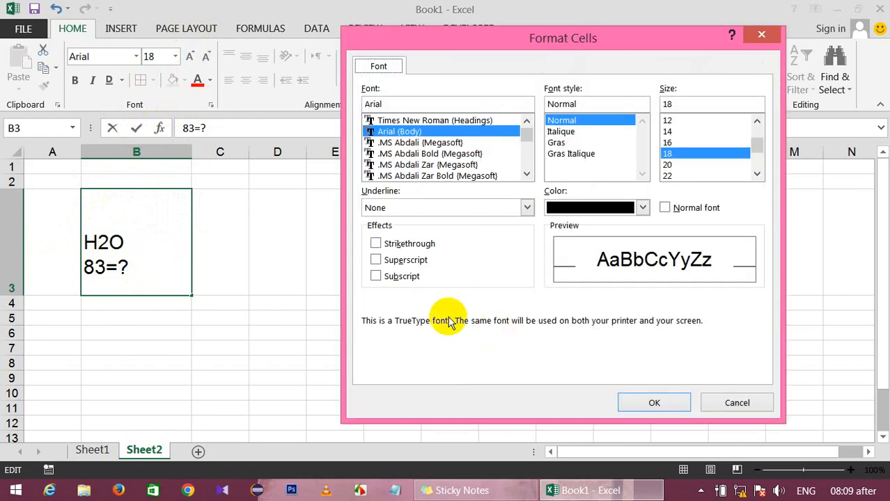
pyautogui.click(376, 277)
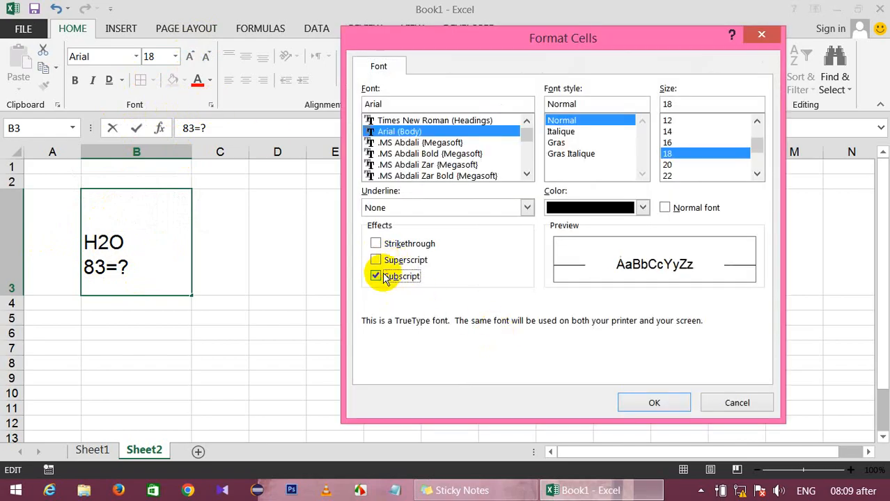
pyautogui.click(635, 404)
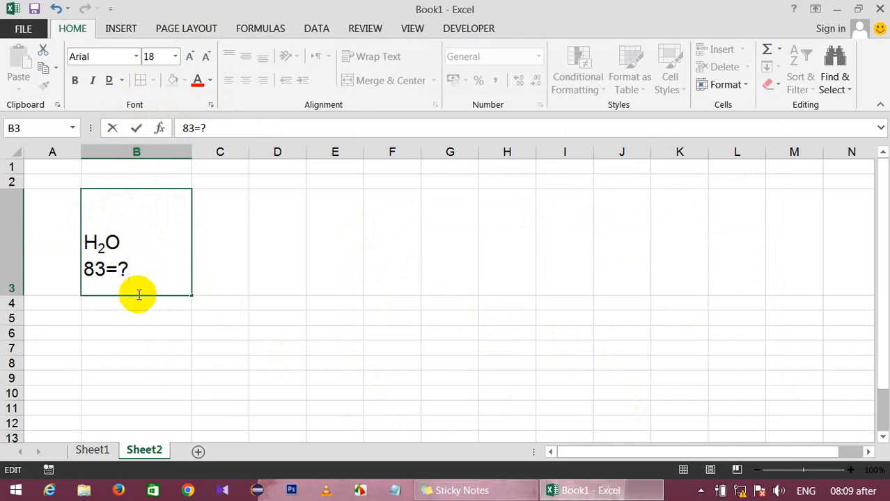
# Step: Format the digit 3 of 83=? in cell B3 as Superscript
pyautogui.doubleClick(97, 270)
pyautogui.moveTo(96, 266); pyautogui.dragTo(106, 267)
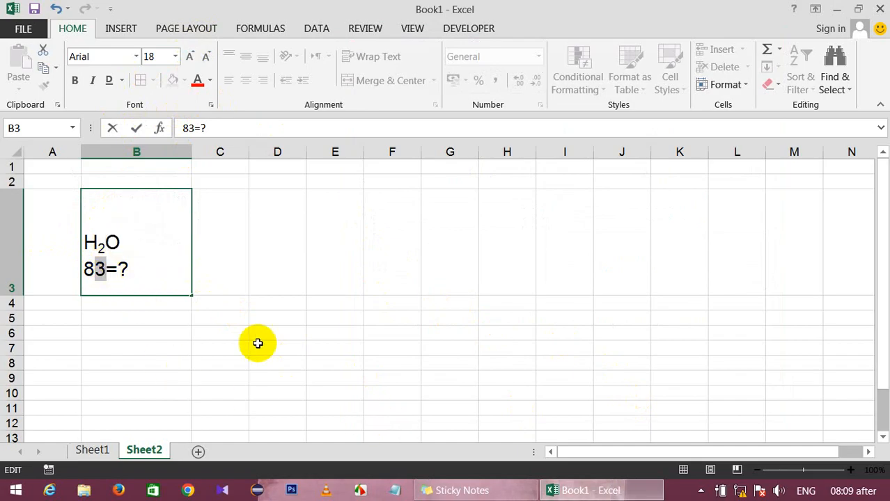
pyautogui.click(211, 108)
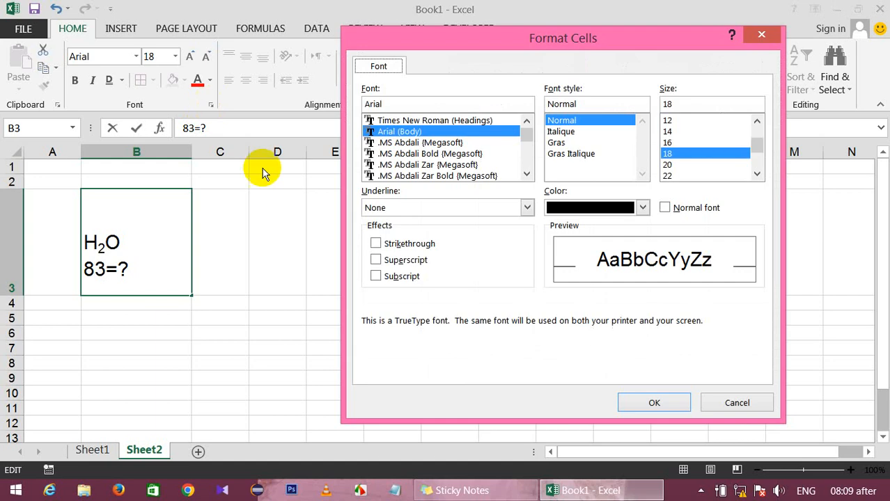
pyautogui.click(388, 263)
pyautogui.click(670, 402)
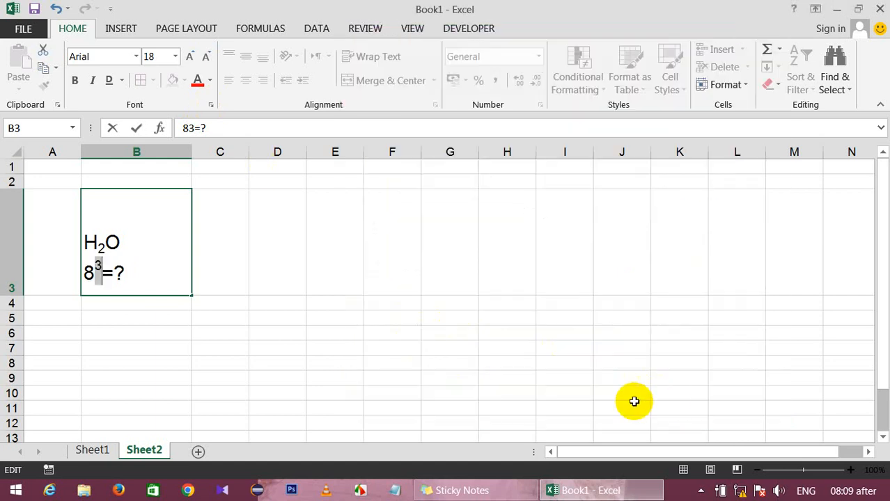
# Step: Enter the column headers ID, Name, Fname and fess in cells C4 to F4
pyautogui.click(206, 304)
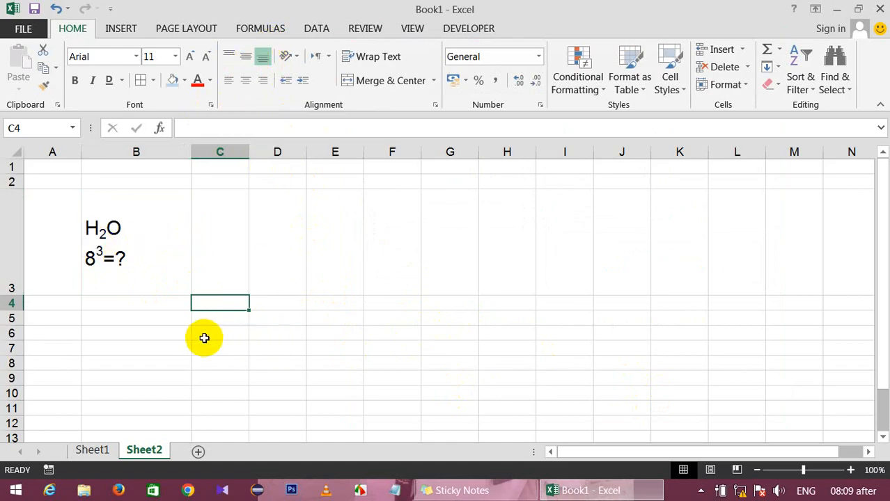
pyautogui.write('ID')
pyautogui.press('Tab')
pyautogui.write('Name')
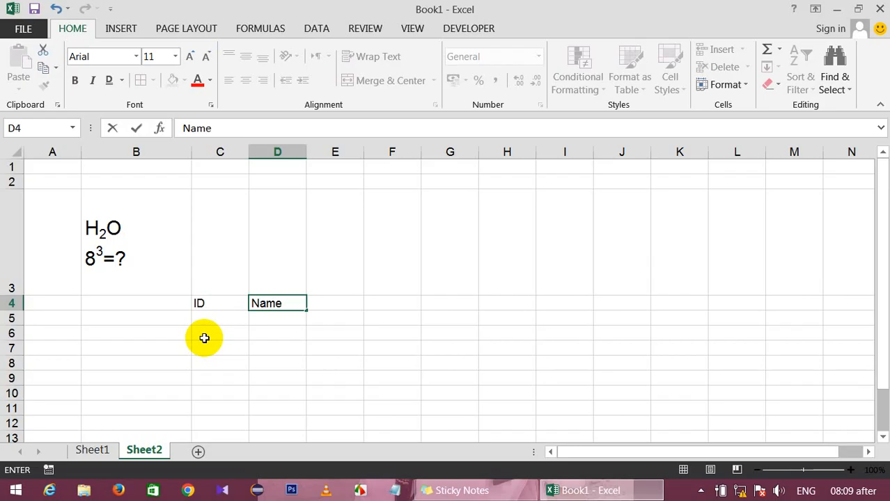
pyautogui.press('Tab')
pyautogui.write('F')
pyautogui.press('Tab')
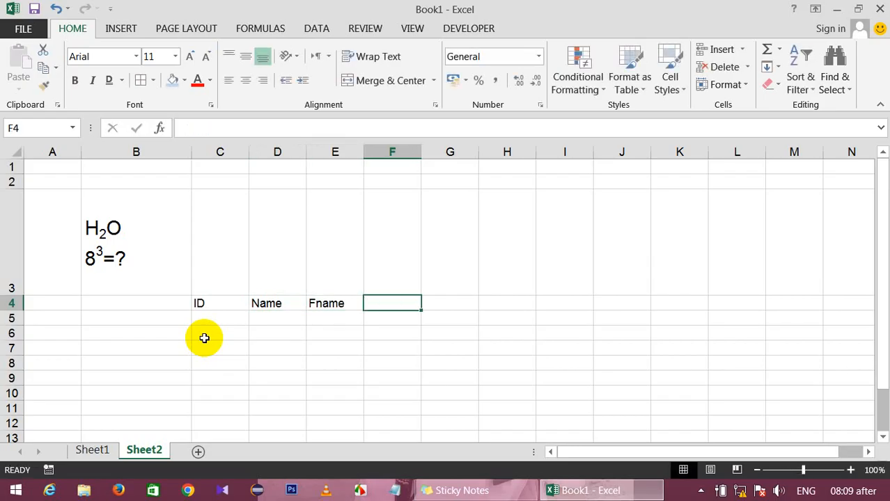
pyautogui.write('fess')
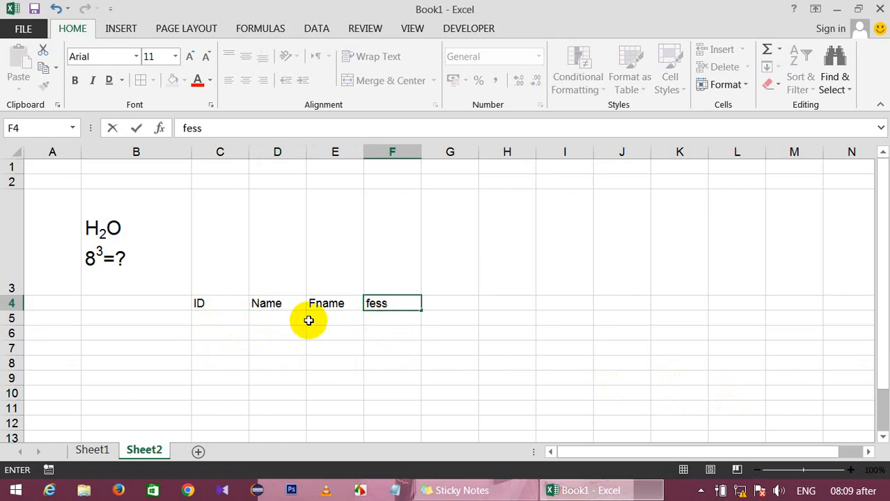
pyautogui.moveTo(205, 302); pyautogui.dragTo(390, 304)
# Step: Enter the Pashto headers نووم, دپلارنوم, نیکه نوم and فیس in cells C7 to F7
pyautogui.click(220, 349)
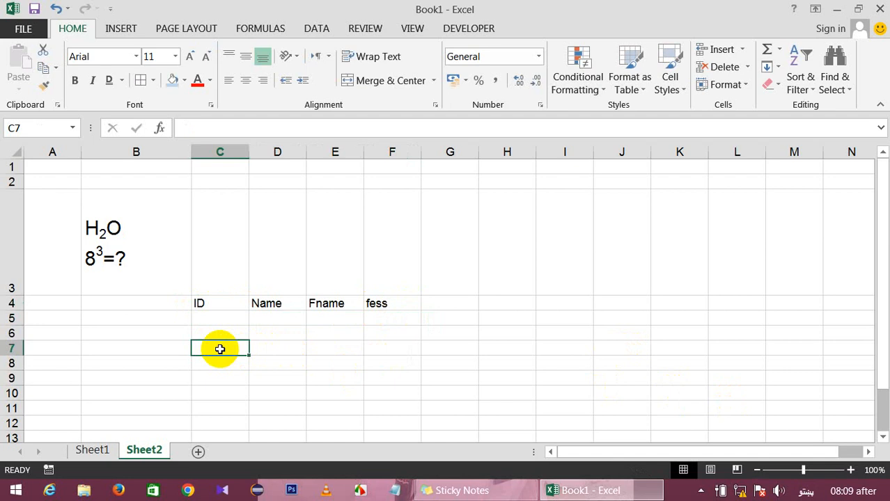
pyautogui.write('نووم')
pyautogui.press('Tab')
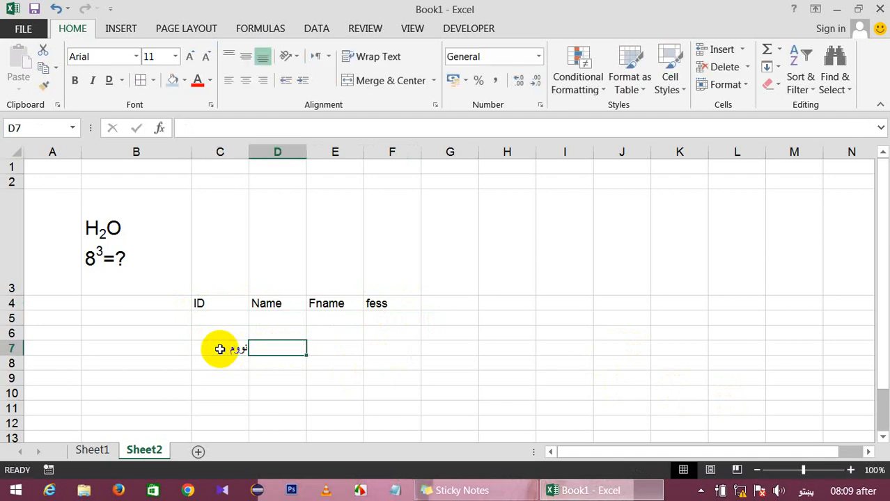
pyautogui.write('ن')
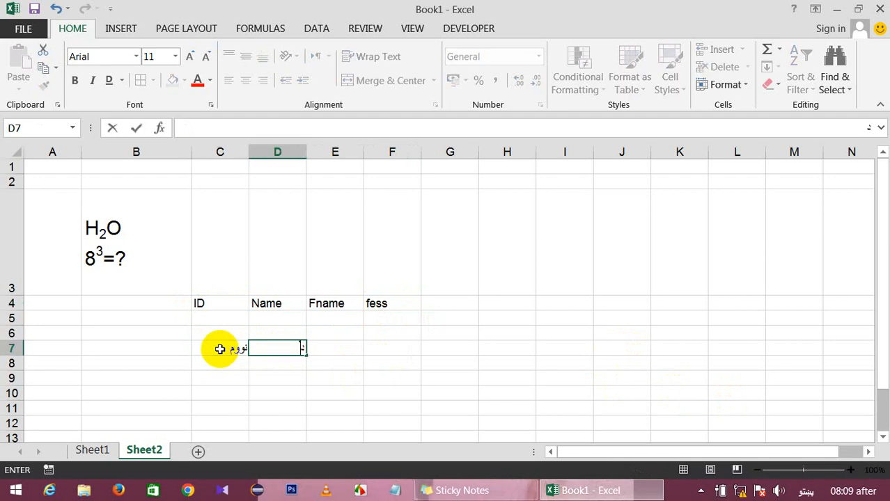
pyautogui.write('پلارنوم')
pyautogui.press('Tab')
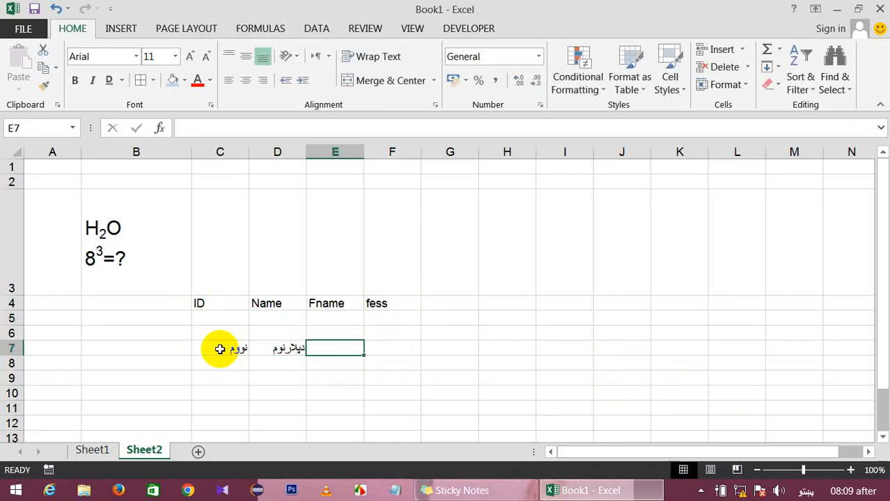
pyautogui.write('نیکه نوم')
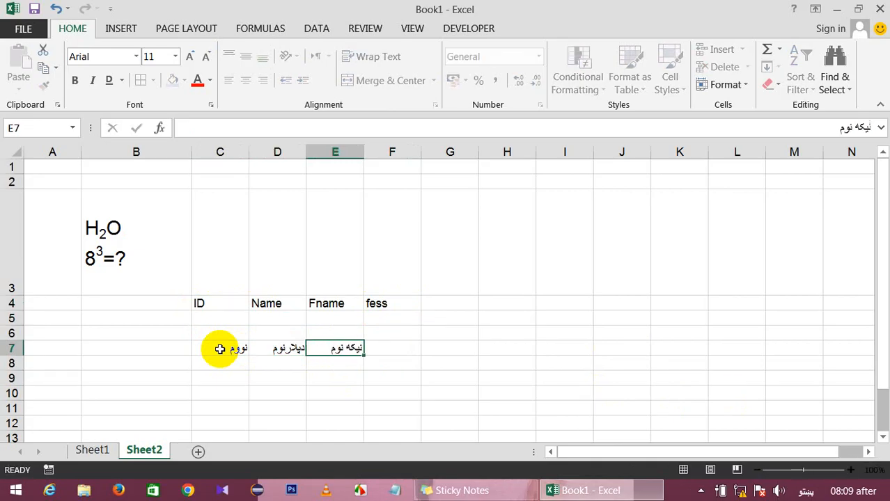
pyautogui.press('Tab')
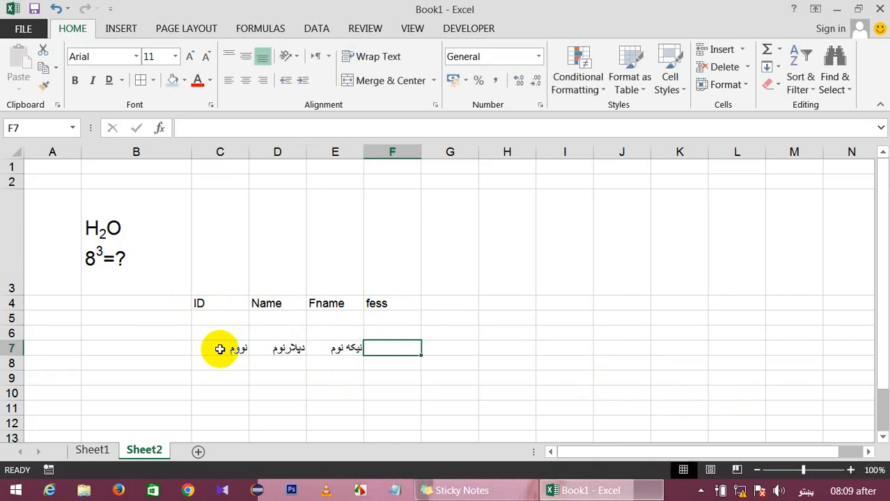
pyautogui.write('فیس')
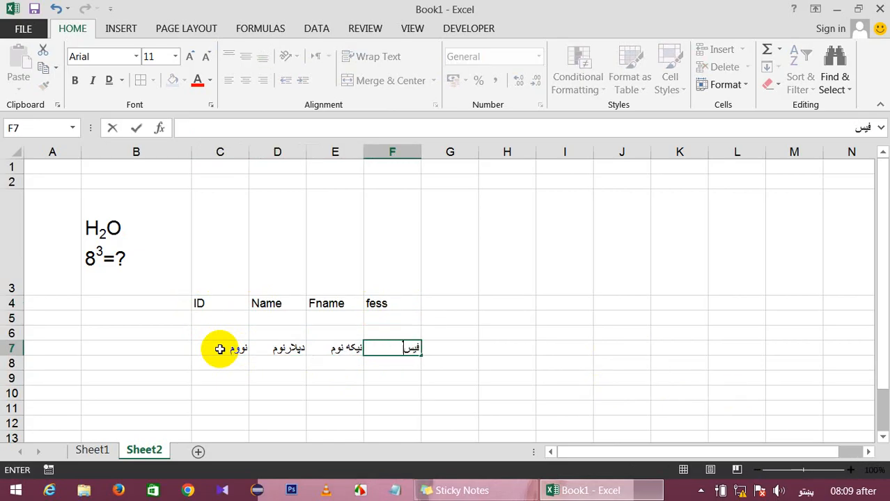
pyautogui.click(289, 363)
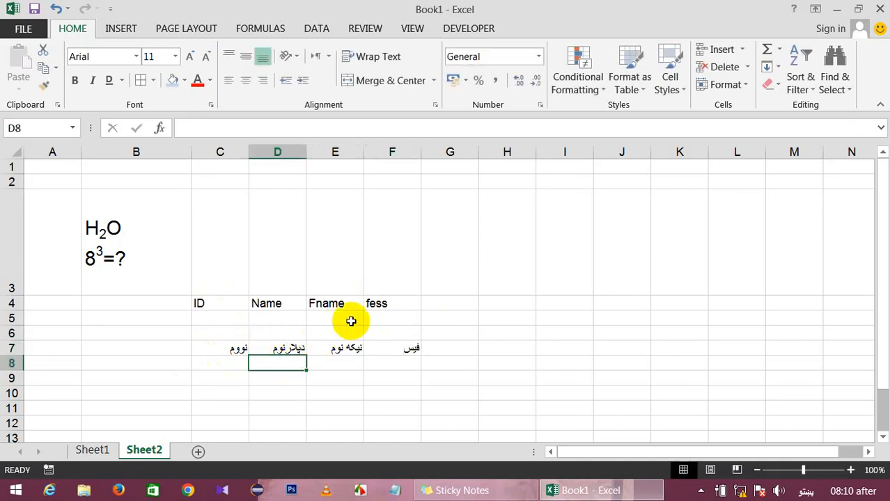
# Step: Try center and right horizontal alignment on the English headers in C4:F4
pyautogui.moveTo(214, 306); pyautogui.dragTo(369, 302)
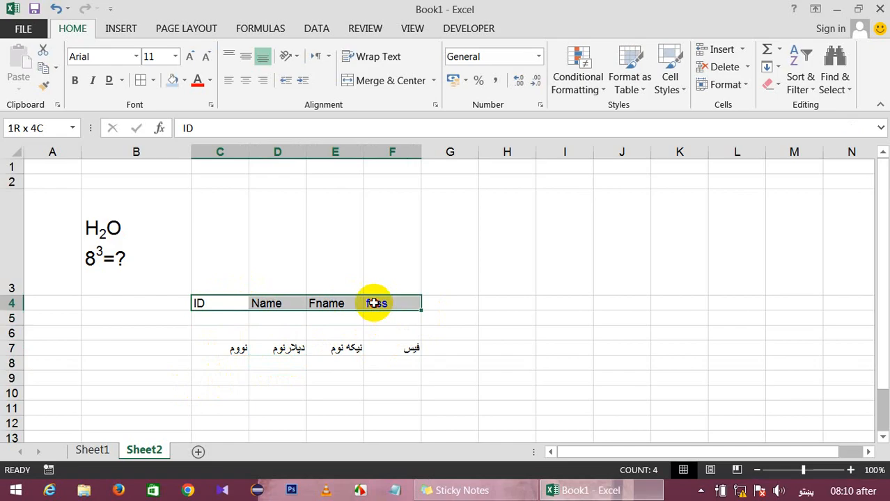
pyautogui.click(246, 82)
pyautogui.click(262, 85)
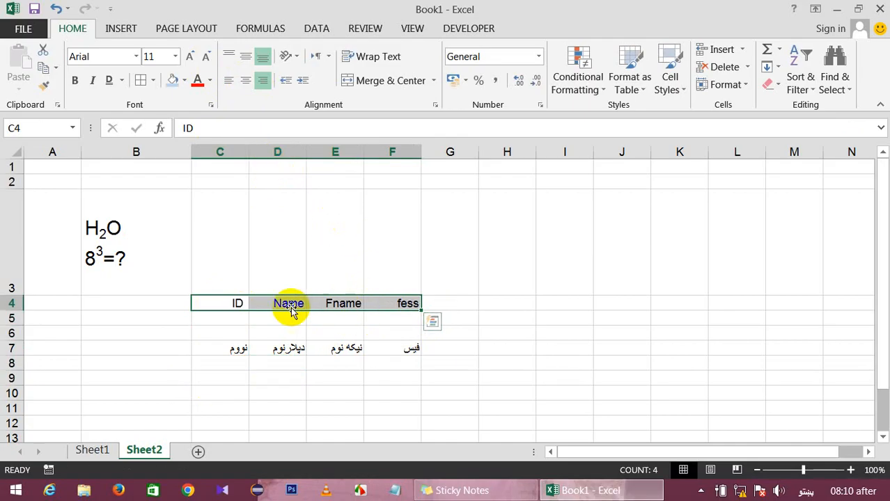
pyautogui.moveTo(231, 333); pyautogui.dragTo(262, 362)
pyautogui.click(234, 307)
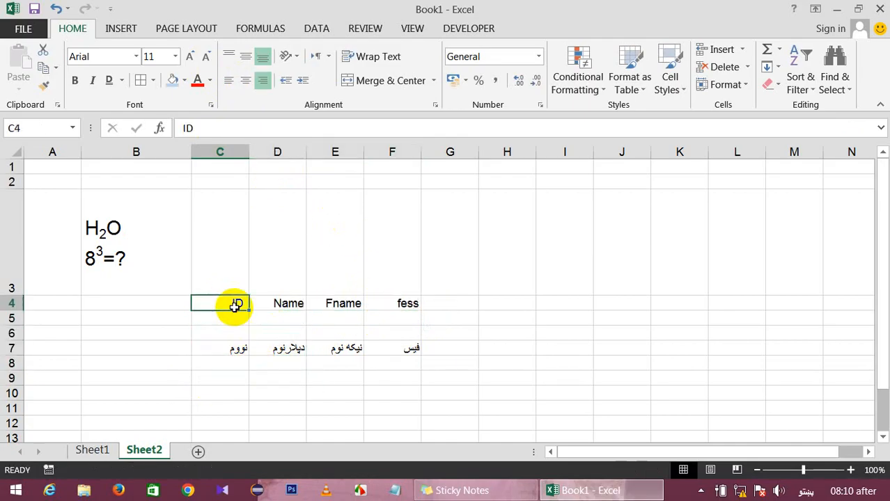
pyautogui.hotkey('ctrl', 'e')
pyautogui.click(224, 254)
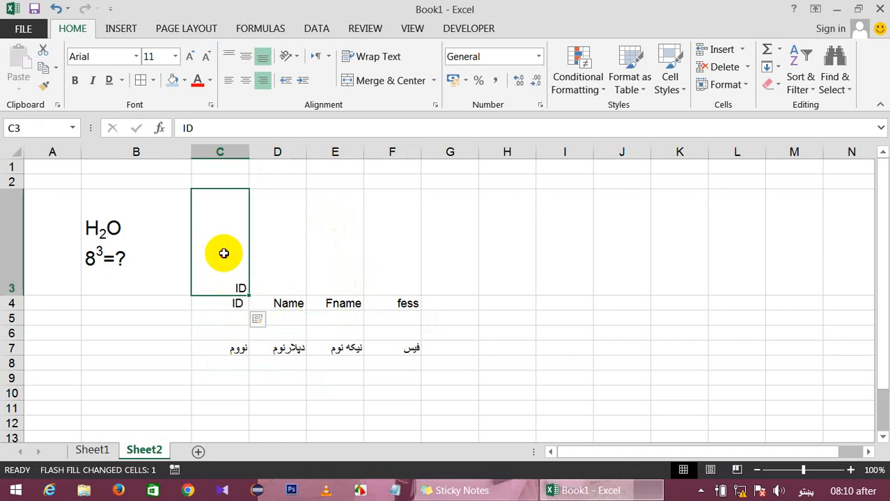
pyautogui.hotkey('ctrl', 'z')
pyautogui.click(284, 304)
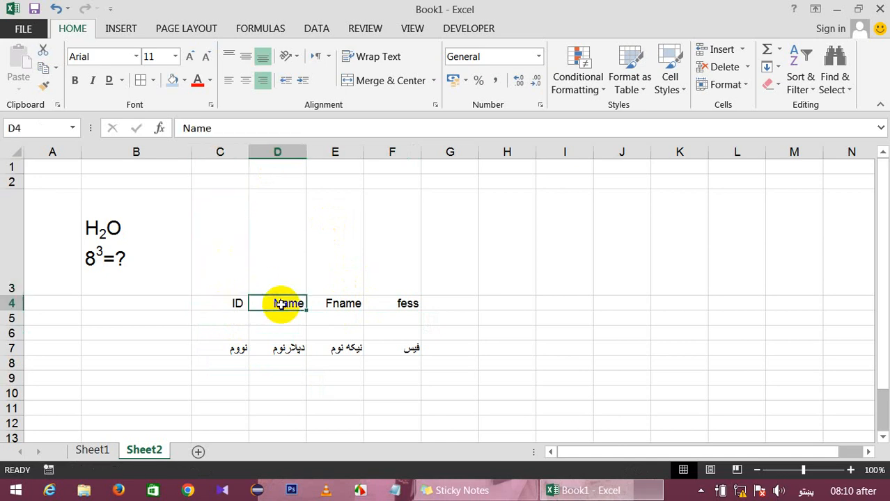
# Step: Center the English headers in C4:F4 horizontally and make row 4 several times taller
pyautogui.moveTo(234, 299); pyautogui.dragTo(403, 304)
pyautogui.click(246, 80)
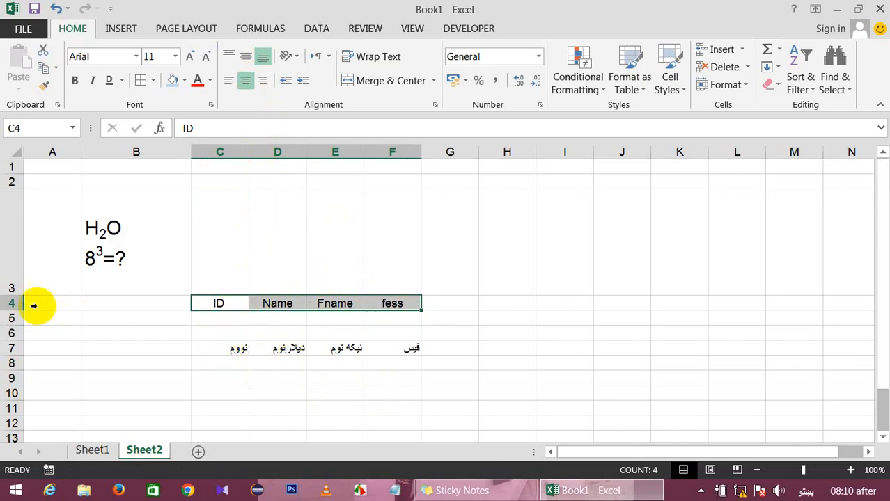
pyautogui.moveTo(8, 312); pyautogui.dragTo(10, 354)
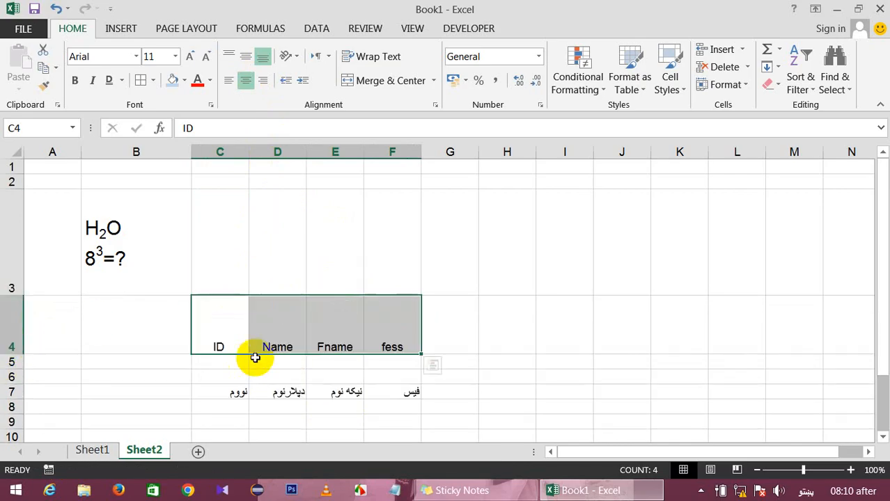
pyautogui.click(116, 312)
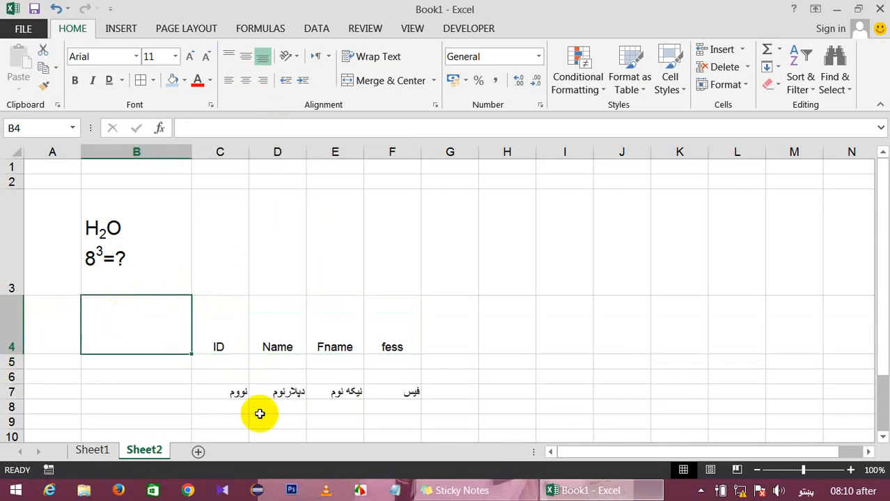
# Step: Demonstrate top, middle, left and right alignment on the headers in C4:F4, ending with them centered horizontally at the bottom
pyautogui.click(207, 336)
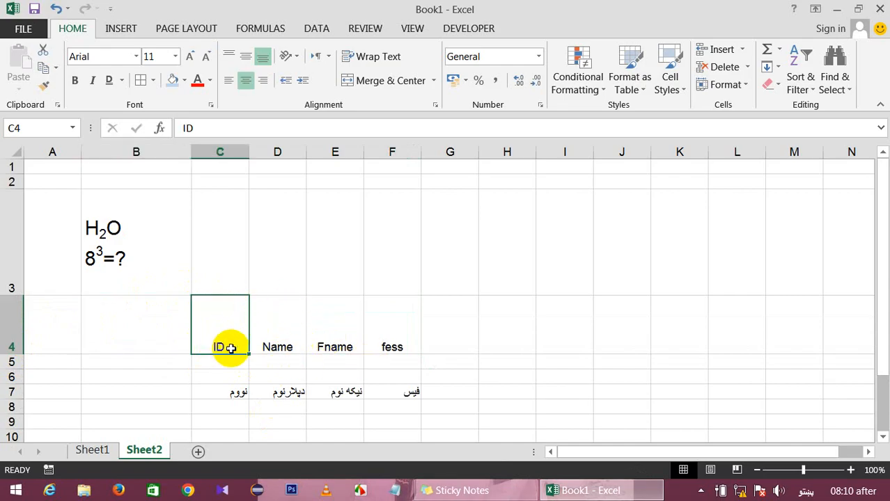
pyautogui.moveTo(231, 348); pyautogui.dragTo(395, 331)
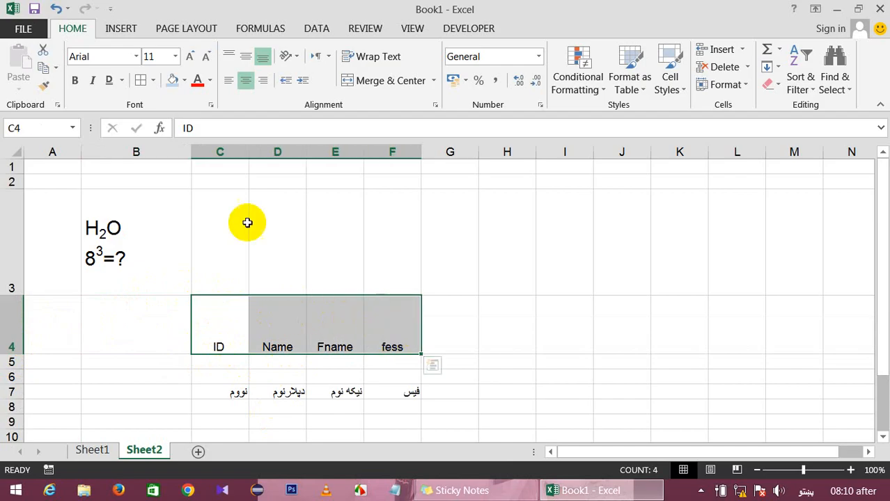
pyautogui.click(228, 57)
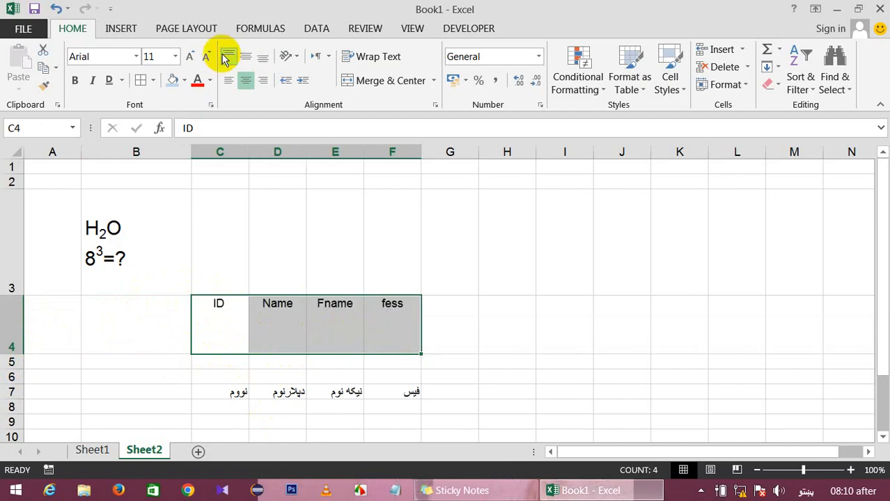
pyautogui.click(229, 80)
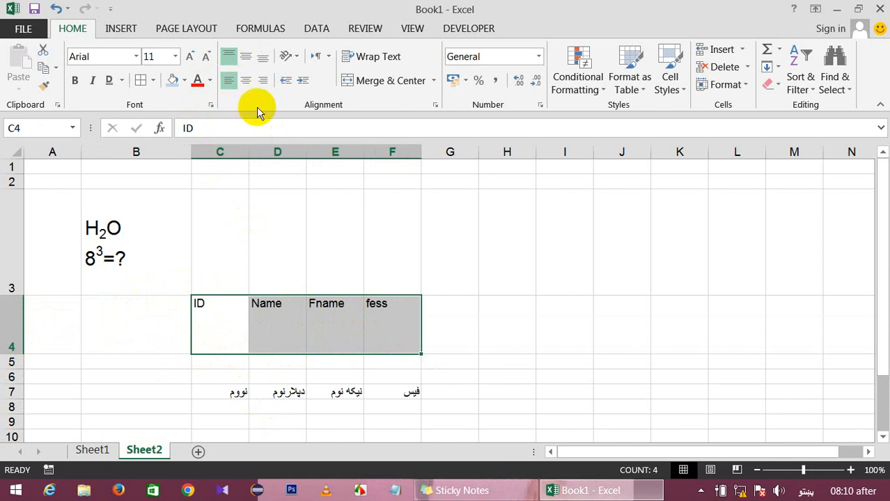
pyautogui.click(263, 80)
pyautogui.click(245, 81)
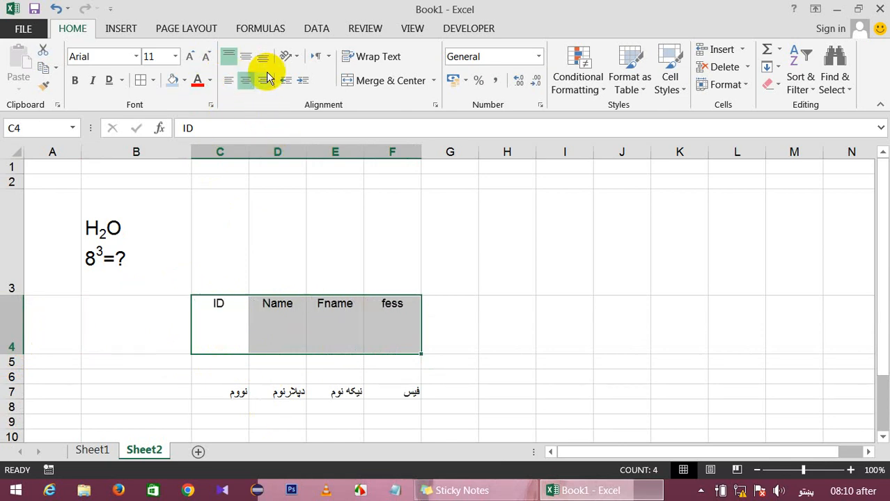
pyautogui.click(245, 58)
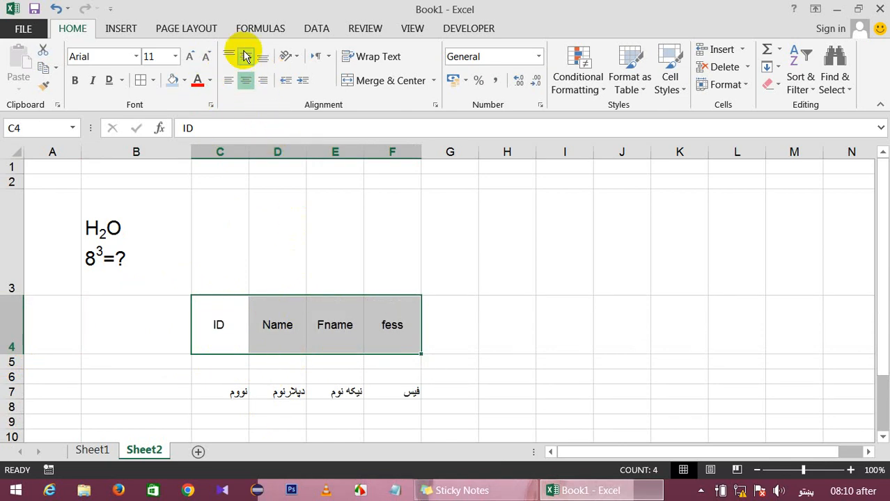
pyautogui.click(263, 60)
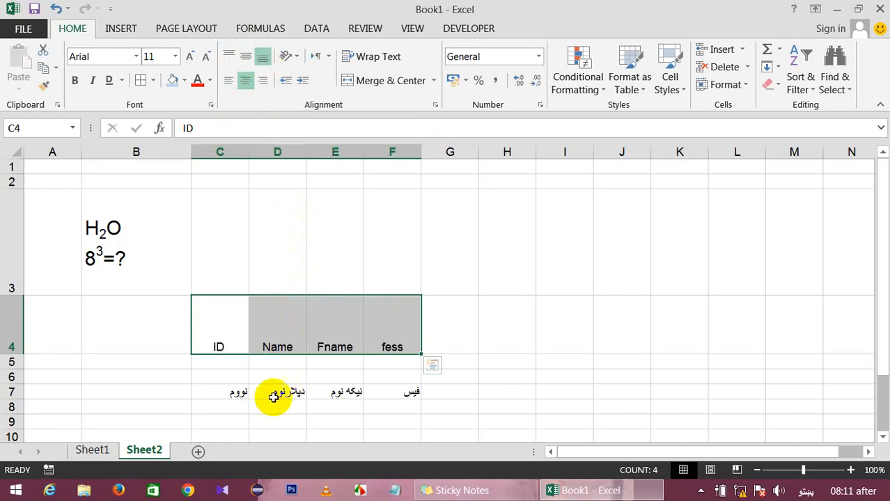
# Step: Increase the height of row 7 and align the cells C7:G7 vertically to the middle
pyautogui.moveTo(235, 394); pyautogui.dragTo(445, 421)
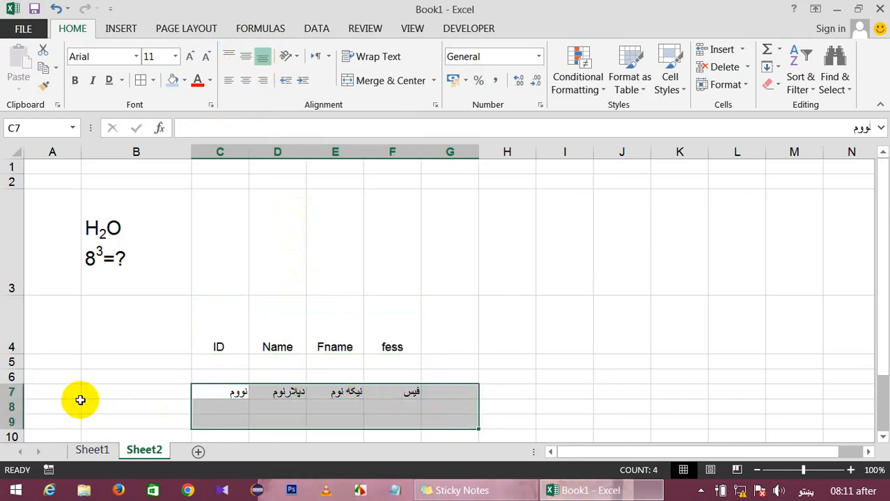
pyautogui.moveTo(8, 385); pyautogui.dragTo(36, 432)
pyautogui.click(234, 423)
pyautogui.moveTo(233, 417); pyautogui.dragTo(426, 426)
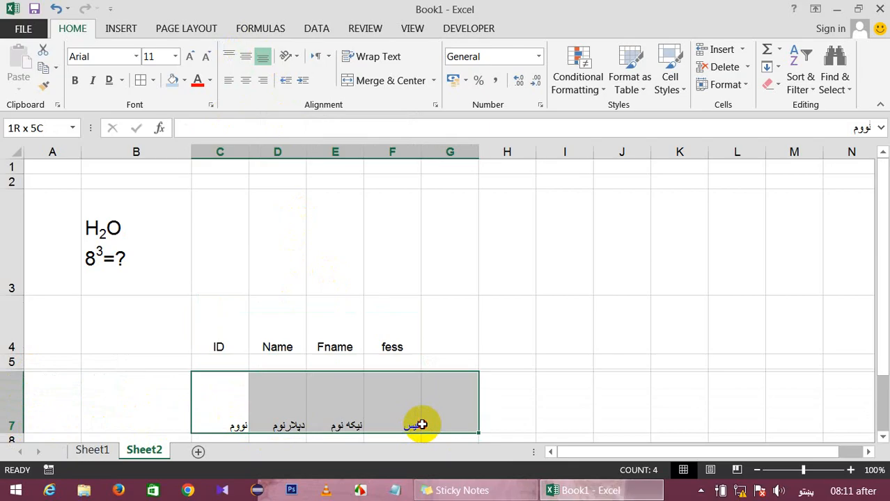
pyautogui.click(245, 55)
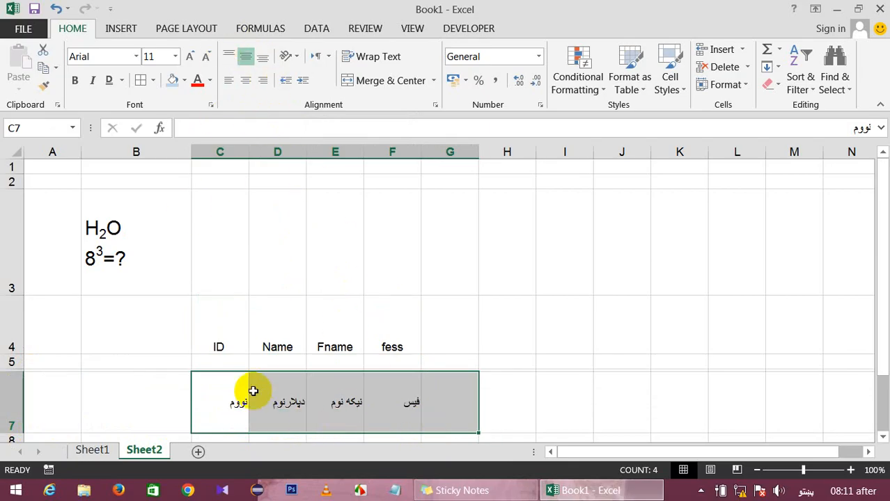
# Step: Select the range B4:H7 around both header rows and add a new worksheet to the workbook
pyautogui.moveTo(171, 317); pyautogui.dragTo(516, 419)
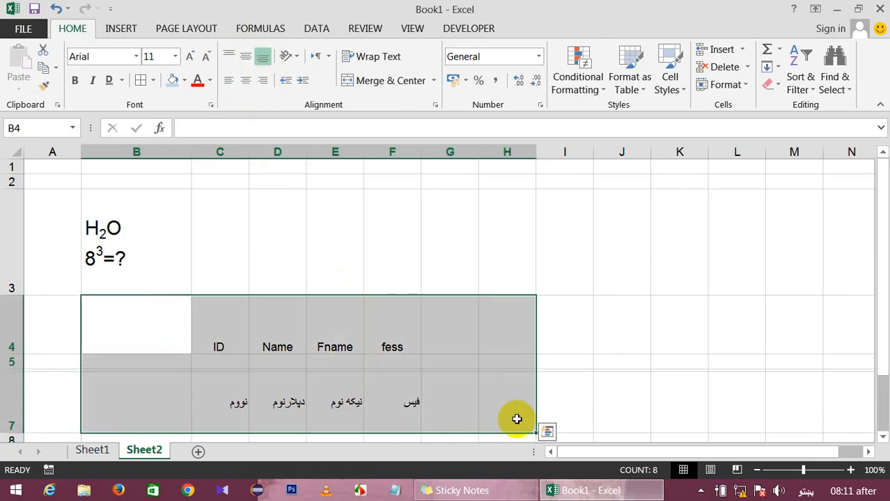
pyautogui.click(198, 451)
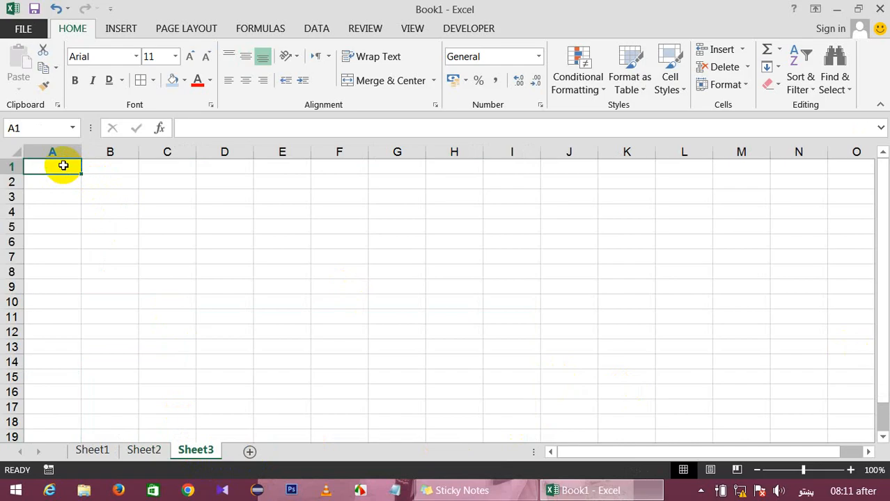
# Step: Format the empty range A1:M32 with middle vertical alignment, bold, light blue font colour and centered horizontal alignment
pyautogui.moveTo(64, 167); pyautogui.dragTo(727, 413)
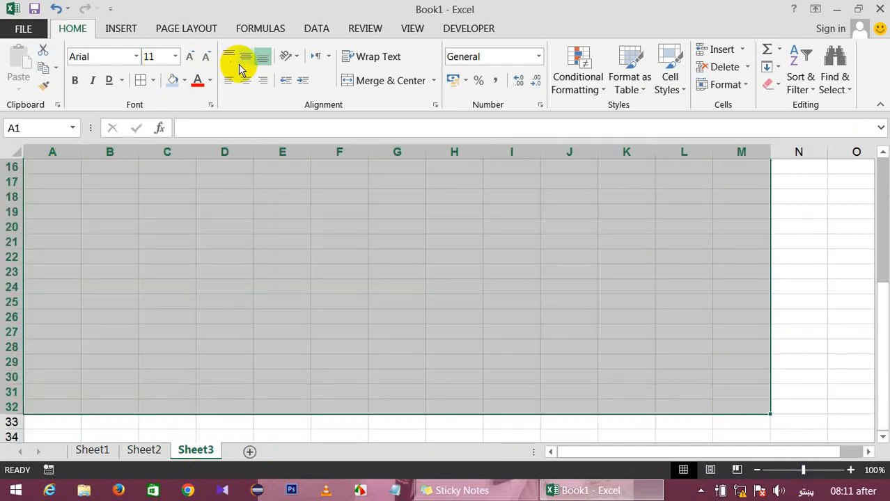
pyautogui.click(241, 62)
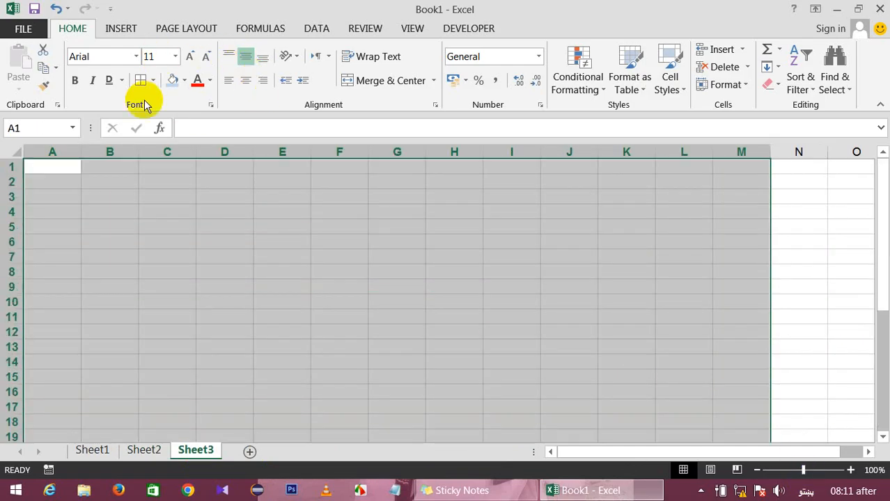
pyautogui.click(73, 81)
pyautogui.click(184, 80)
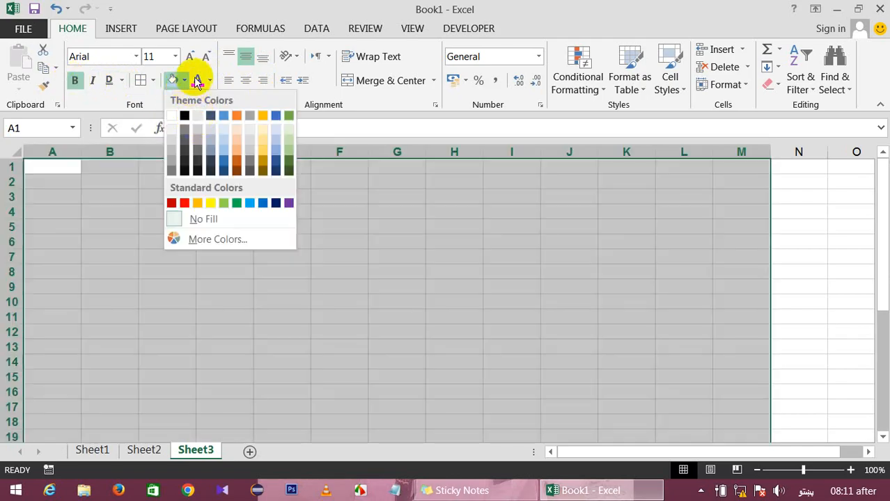
pyautogui.click(210, 81)
pyautogui.click(256, 167)
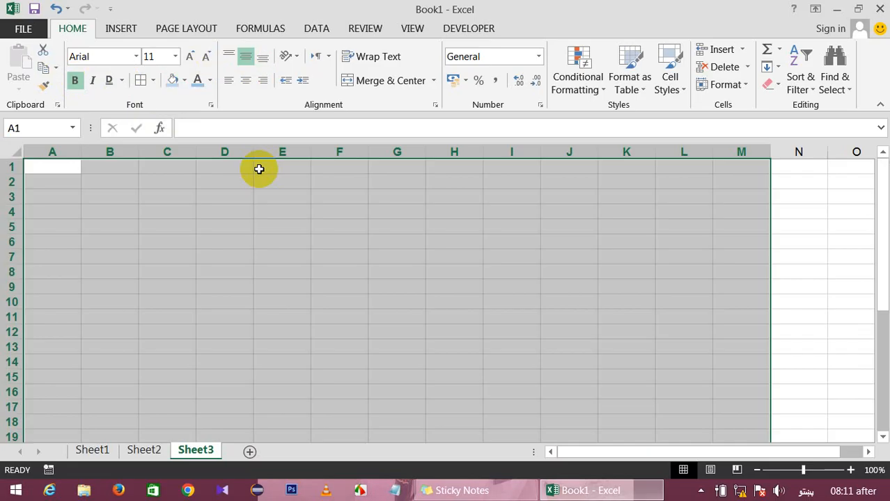
pyautogui.click(244, 82)
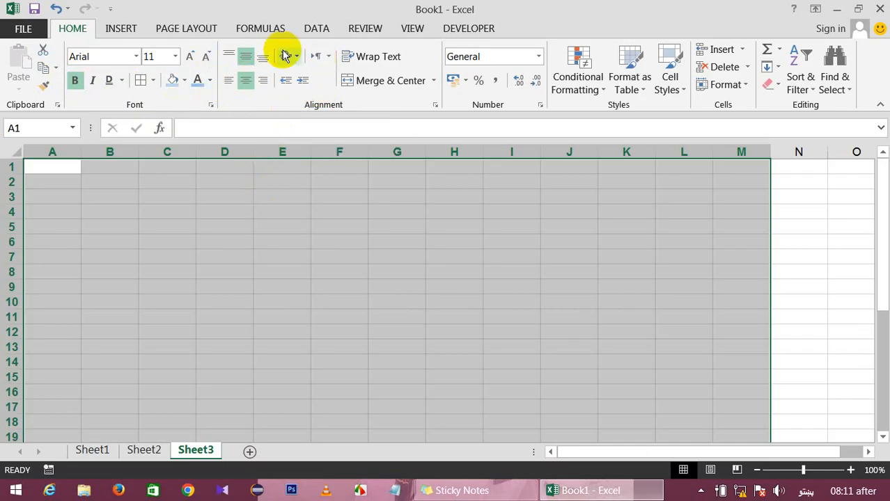
pyautogui.moveTo(219, 271); pyautogui.dragTo(199, 259)
# Step: Enter "ًي", "ID", "name" and "fname" in cells A1 to D1
pyautogui.click(66, 170)
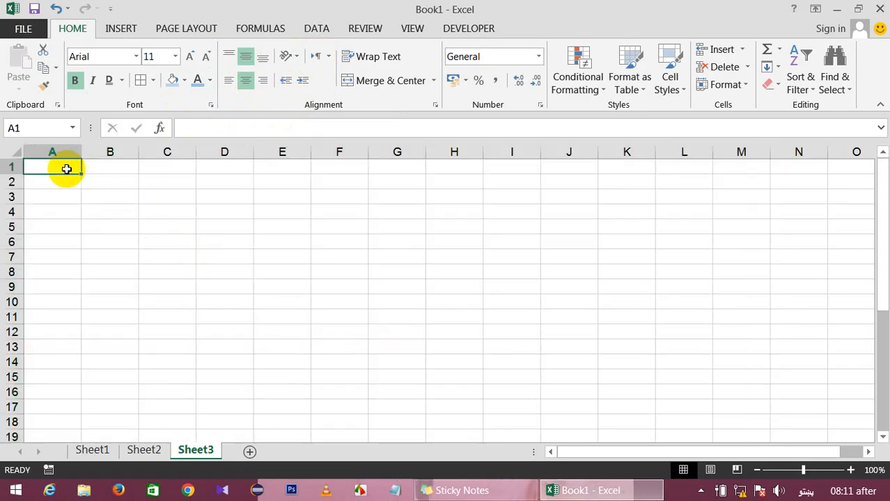
pyautogui.write('ًي')
pyautogui.press('Tab')
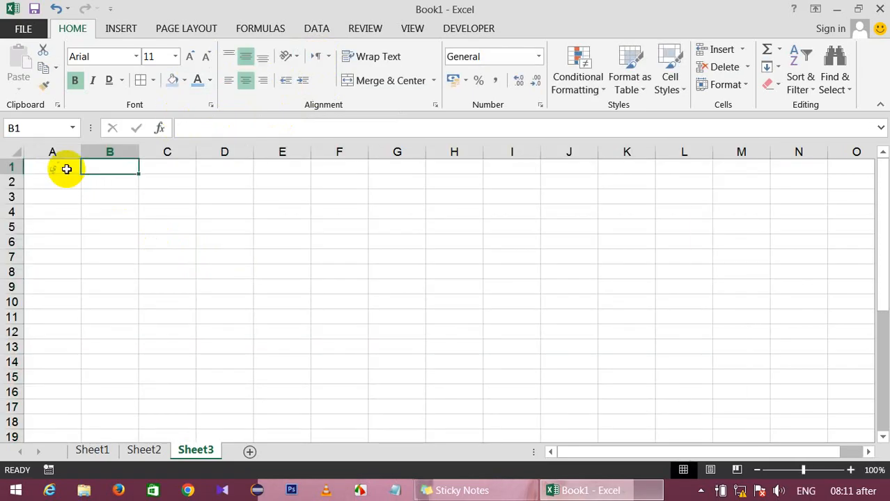
pyautogui.write('ID')
pyautogui.press('Tab')
pyautogui.write('name')
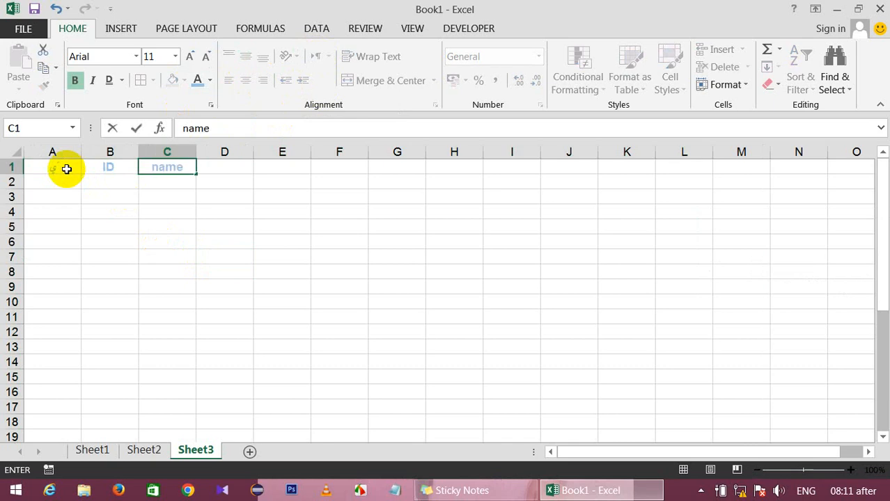
pyautogui.press('Tab')
pyautogui.write('fname')
pyautogui.press('Return')
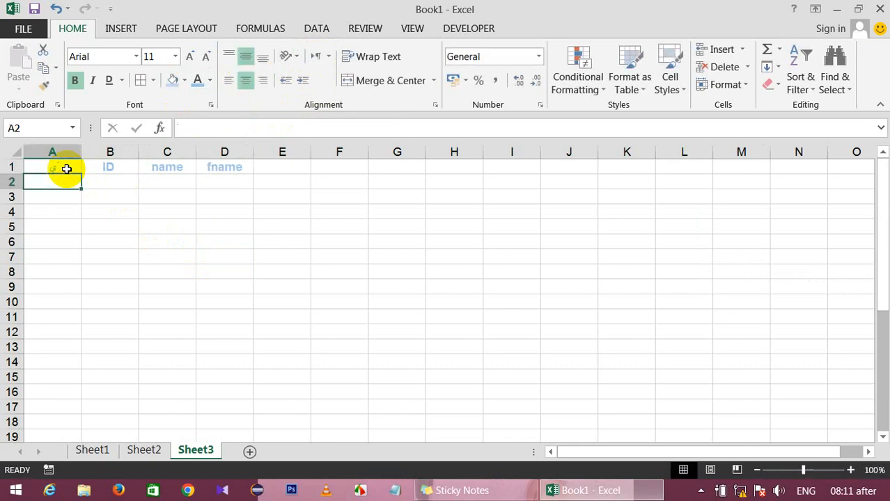
# Step: Enter "ID" in C9 and "name" in D9 of the preformatted range
pyautogui.press('Down')
pyautogui.press('Down')
pyautogui.press('Down')
pyautogui.press('Down')
pyautogui.press('Down')
pyautogui.press('Down')
pyautogui.press('Down')
pyautogui.press('Right')
pyautogui.press('Right')
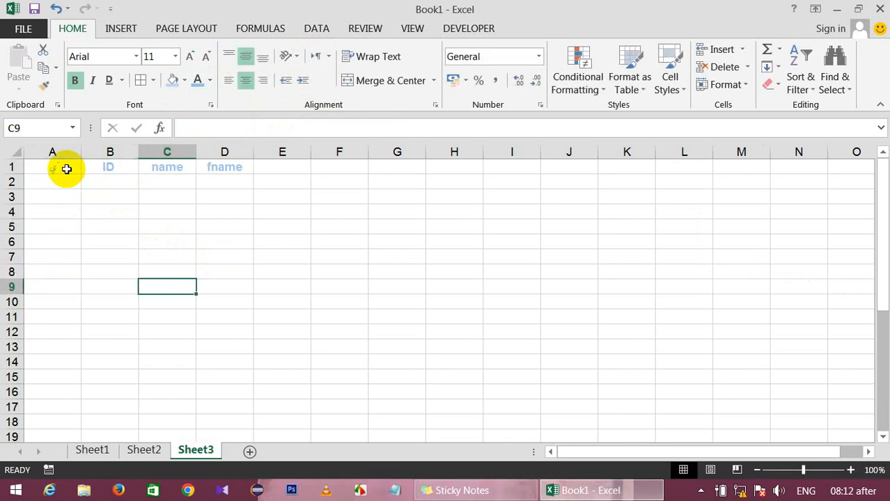
pyautogui.write('ID')
pyautogui.press('Tab')
pyautogui.write('name')
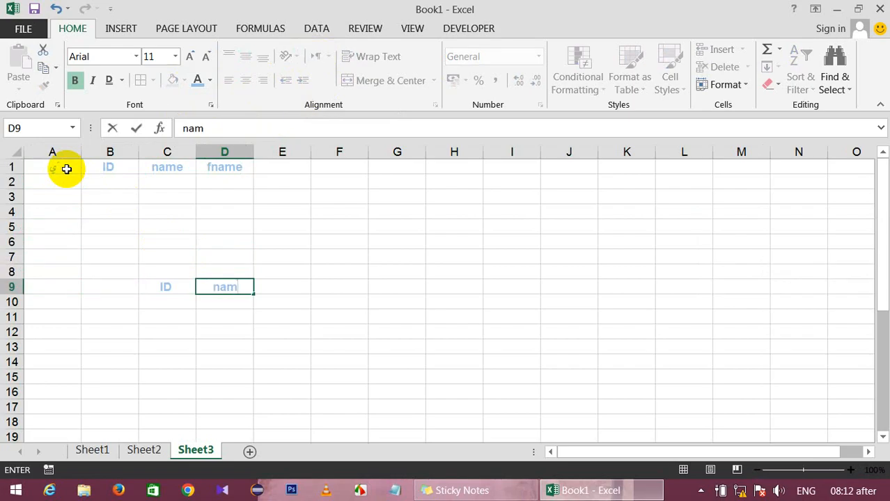
pyautogui.press('Tab')
pyautogui.press('Return')
# Step: Enter sample person names in D14 and E14, and make row 1 about five times taller
pyautogui.press('Left')
pyautogui.press('Left')
pyautogui.press('Down')
pyautogui.press('Down')
pyautogui.press('Down')
pyautogui.press('Down')
pyautogui.press('Right')
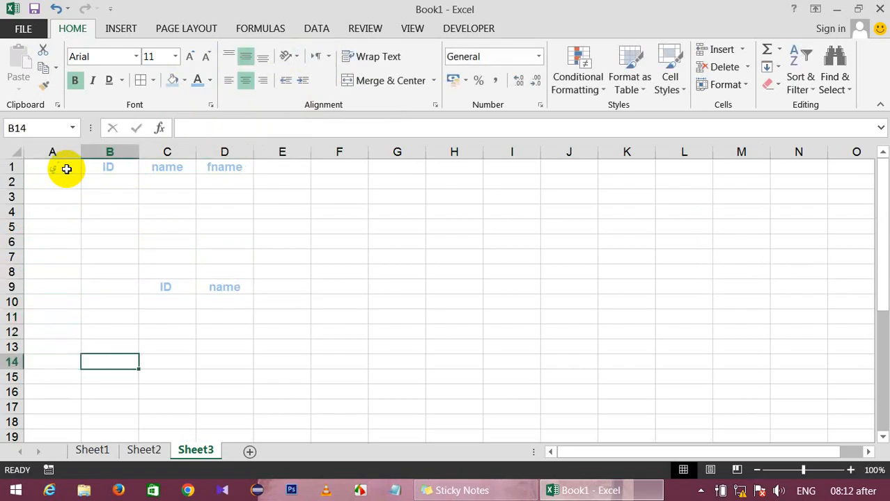
pyautogui.press('Right')
pyautogui.press('Right')
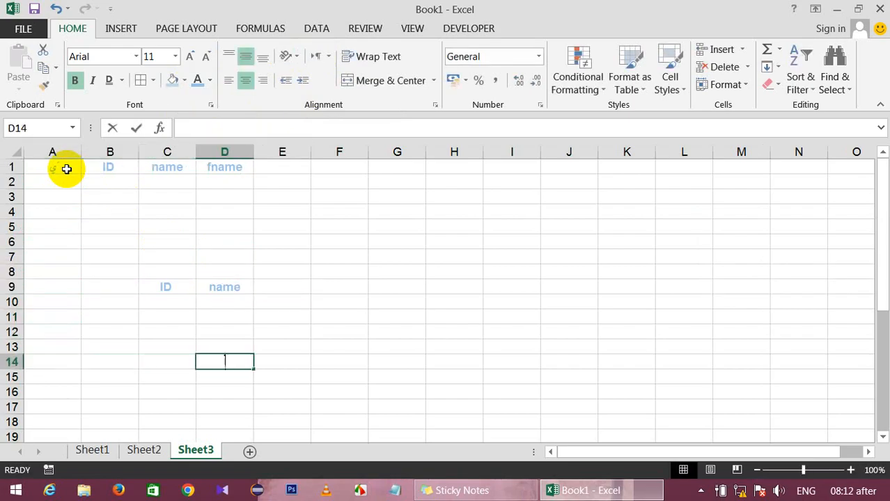
pyautogui.write('jan')
pyautogui.press('Tab')
pyautogui.write('khjan')
pyautogui.press('Tab')
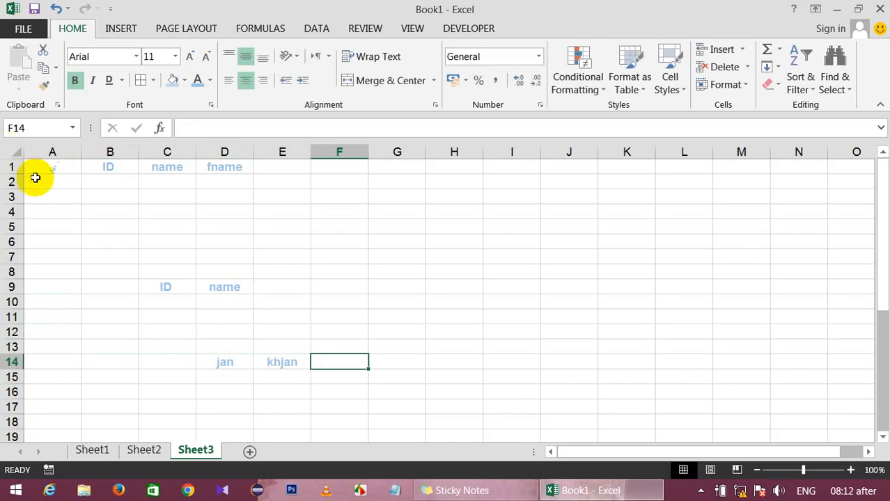
pyautogui.moveTo(16, 173); pyautogui.dragTo(14, 237)
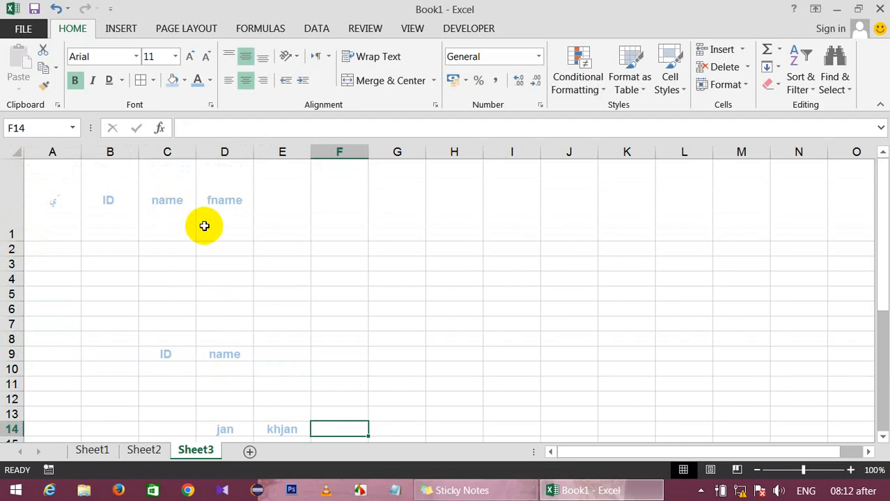
# Step: Add a new worksheet and enter the headers "ID", "Name", "fanme" and "fess" in B4:E4
pyautogui.click(248, 451)
pyautogui.click(107, 220)
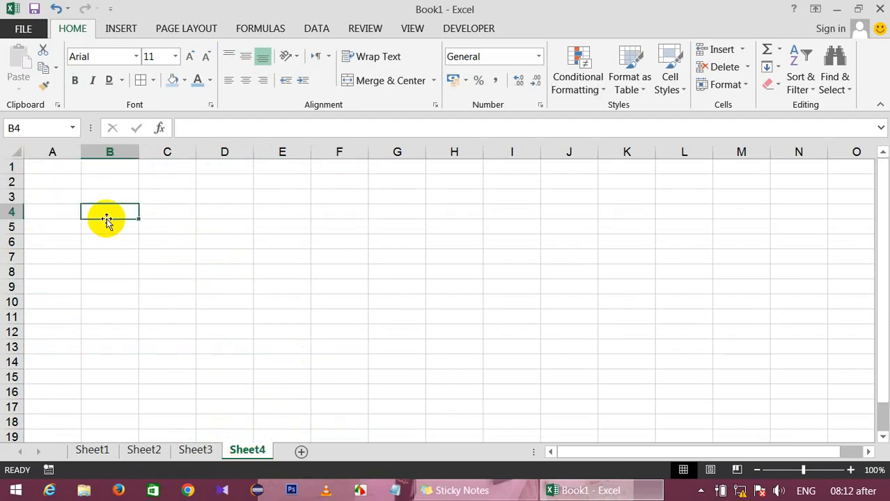
pyautogui.write('ID')
pyautogui.press('Tab')
pyautogui.write('N')
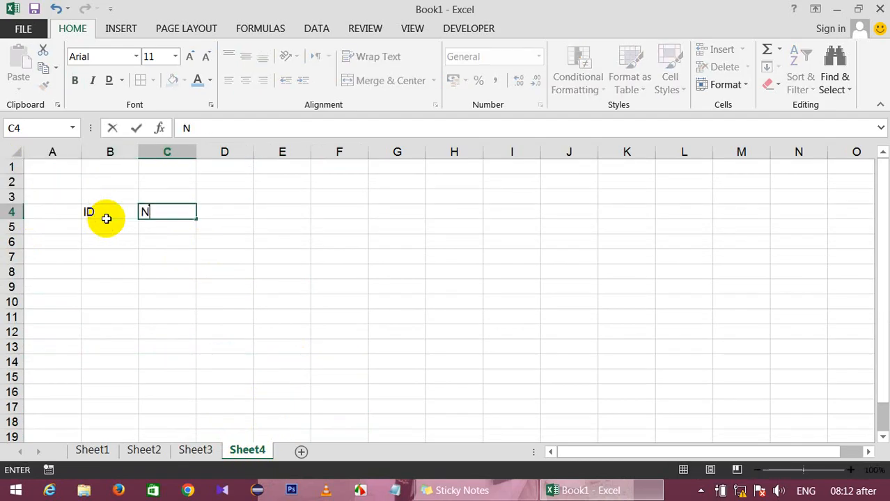
pyautogui.write('ame')
pyautogui.press('Tab')
pyautogui.write('fanme')
pyautogui.press('Tab')
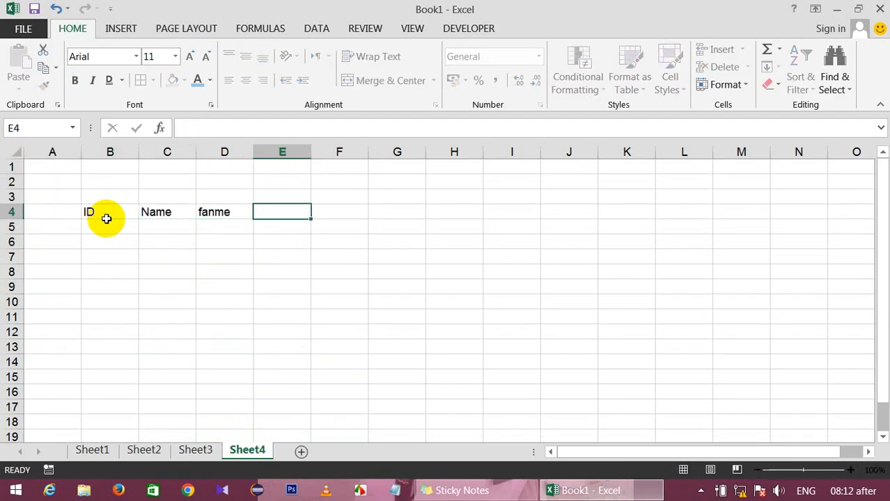
pyautogui.write('fess')
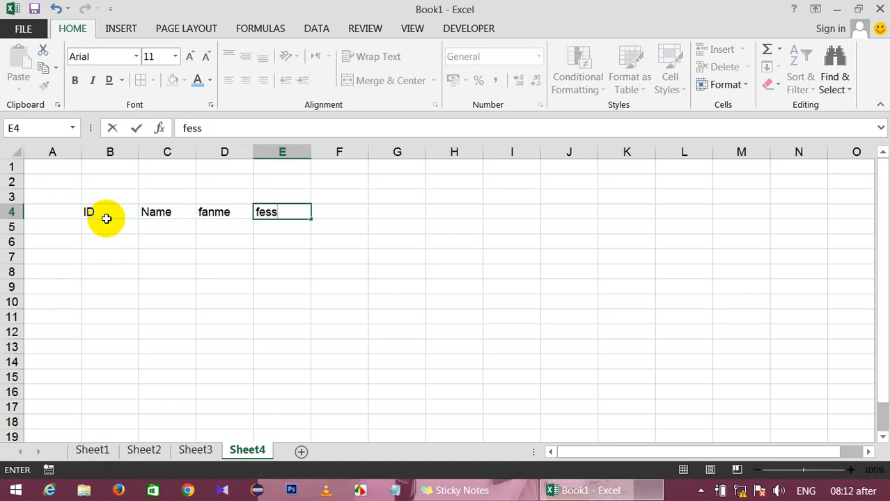
pyautogui.click(108, 222)
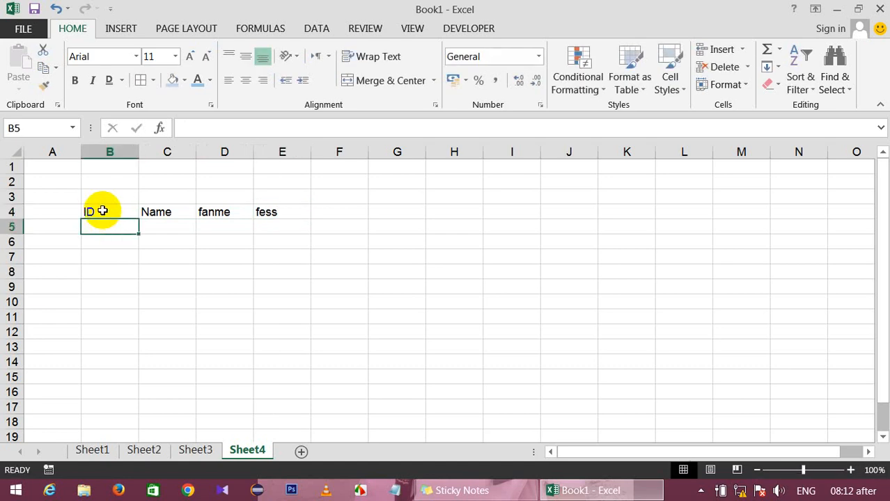
# Step: Make row 4 several times taller and align the headers in B4:E4 vertically to the middle
pyautogui.moveTo(102, 211); pyautogui.dragTo(240, 212)
pyautogui.moveTo(10, 219); pyautogui.dragTo(7, 259)
pyautogui.moveTo(111, 242); pyautogui.dragTo(293, 223)
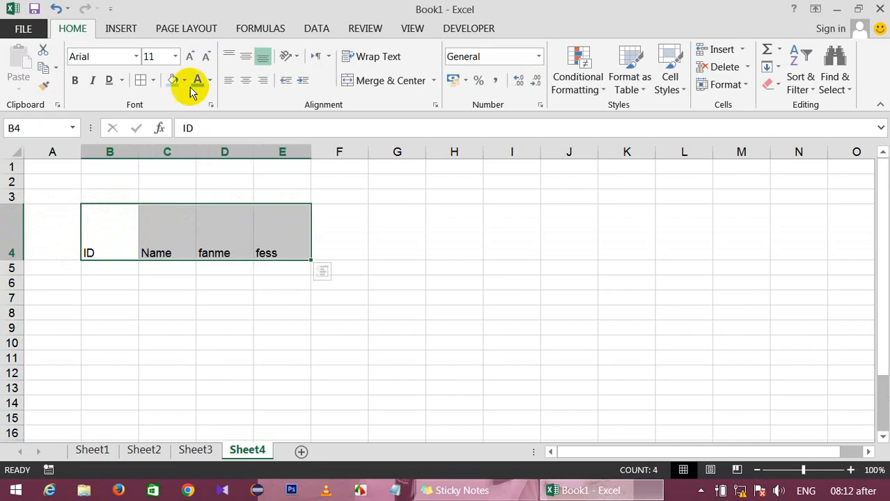
pyautogui.click(245, 56)
pyautogui.click(137, 355)
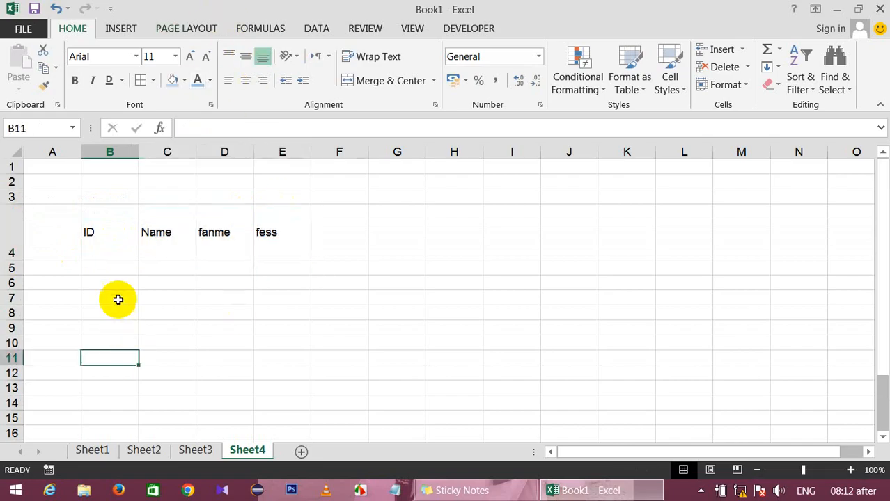
# Step: Fill row 5 below the headers with a sample ID, a name, a father's name and the fee 858
pyautogui.click(117, 265)
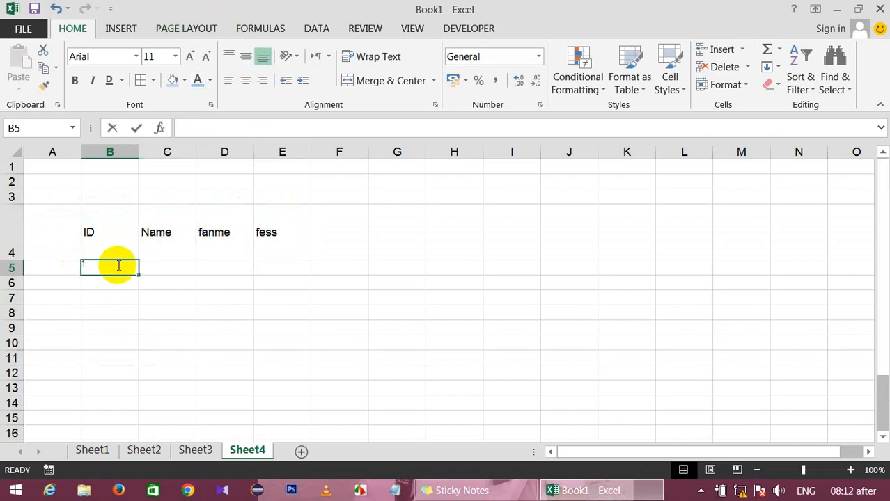
pyautogui.write('848')
pyautogui.press('Tab')
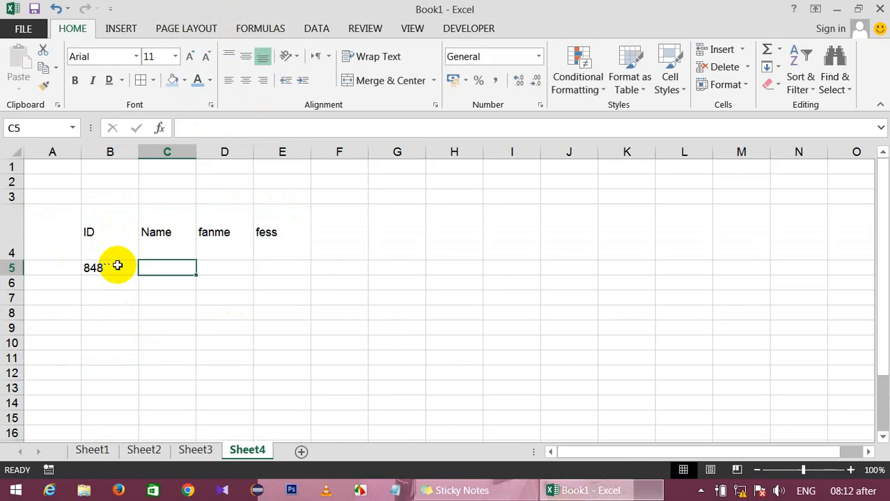
pyautogui.write('jan')
pyautogui.press('Tab')
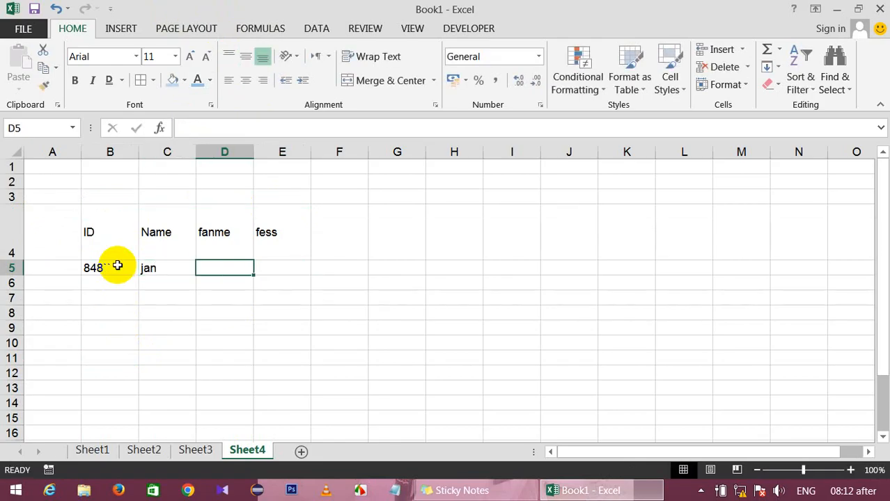
pyautogui.write('kahn')
pyautogui.press('Tab')
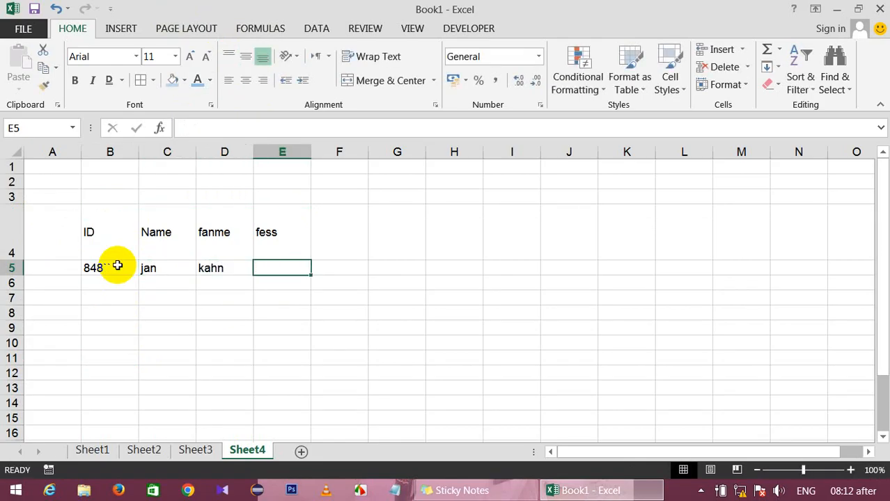
pyautogui.write('858')
pyautogui.press('Return')
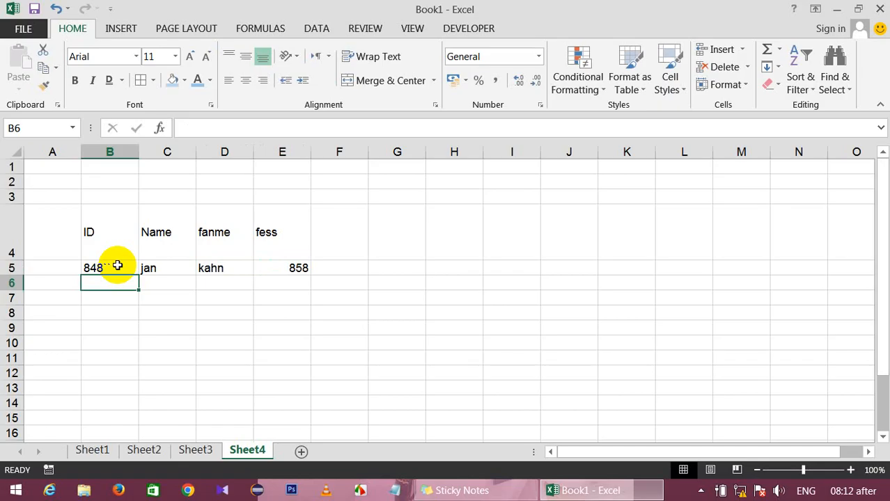
# Step: Merge and center the empty range F5:J6
pyautogui.moveTo(344, 263); pyautogui.dragTo(578, 279)
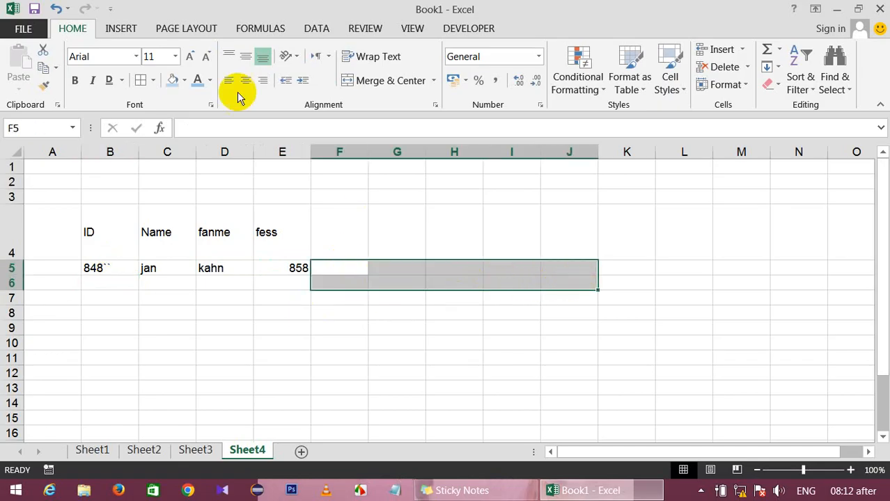
pyautogui.click(390, 78)
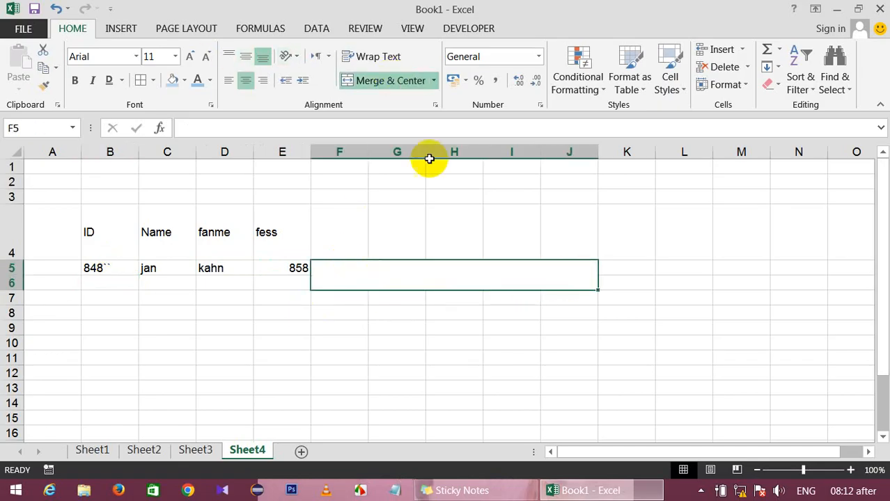
# Step: Make row 5 about twice as tall and align B5:E5 vertically to the middle
pyautogui.click(10, 282)
pyautogui.moveTo(9, 276); pyautogui.dragTo(10, 294)
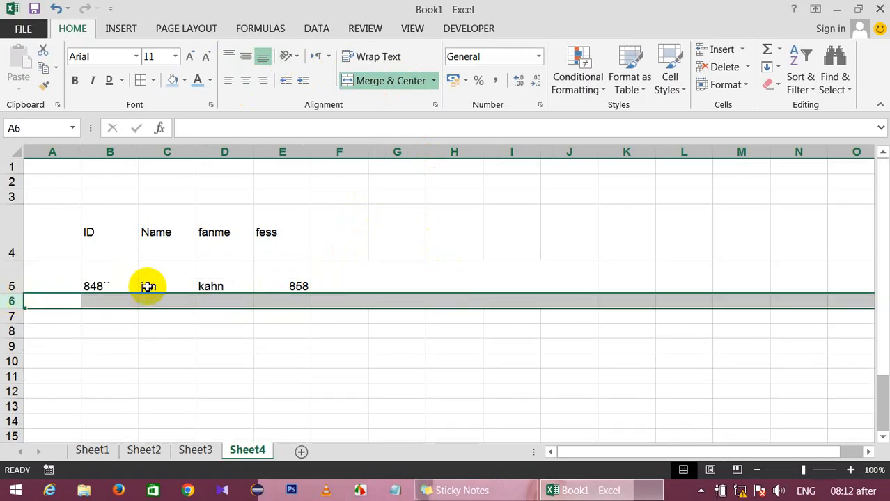
pyautogui.moveTo(95, 283); pyautogui.dragTo(282, 282)
pyautogui.click(249, 55)
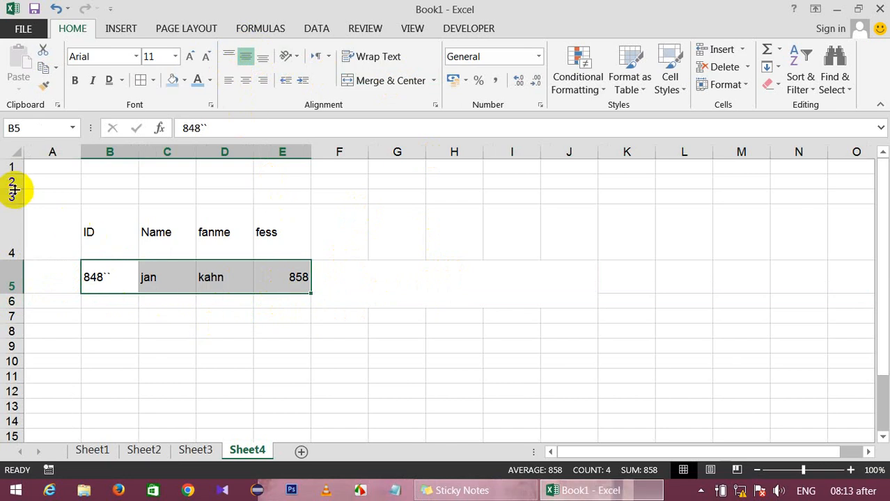
# Step: Apply top vertical alignment, bold and italic to the block from A1 across to column M that covers the sample table
pyautogui.moveTo(47, 168); pyautogui.dragTo(741, 406)
pyautogui.click(246, 56)
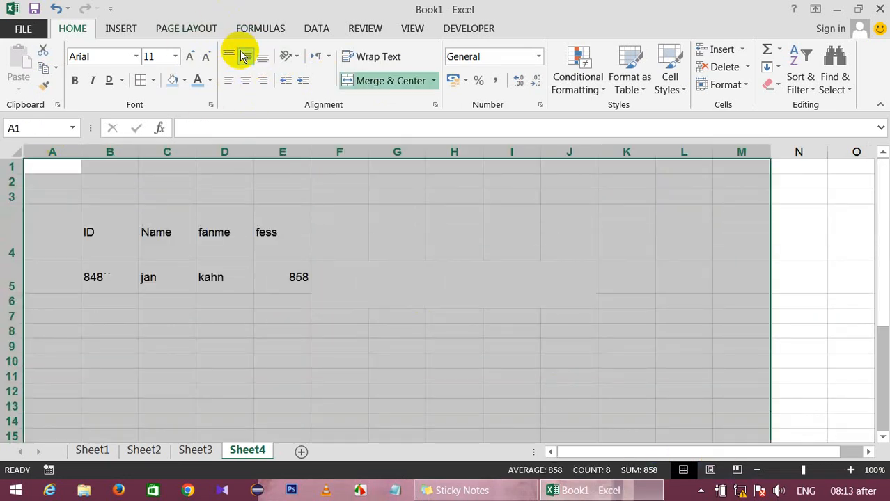
pyautogui.click(229, 56)
pyautogui.click(74, 80)
pyautogui.click(92, 80)
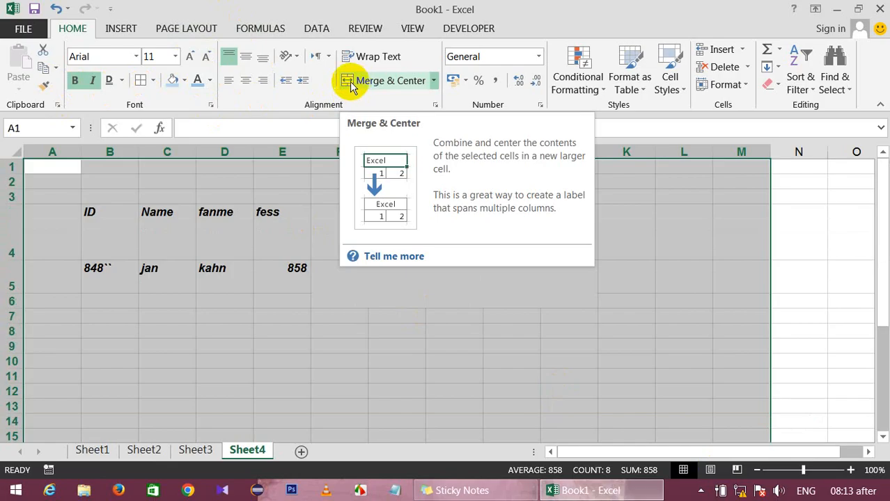
pyautogui.click(222, 276)
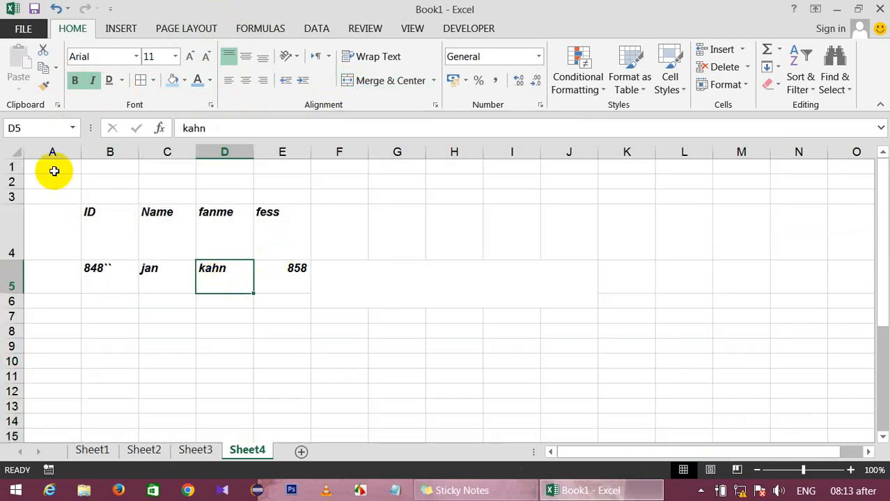
pyautogui.moveTo(54, 171); pyautogui.dragTo(564, 388)
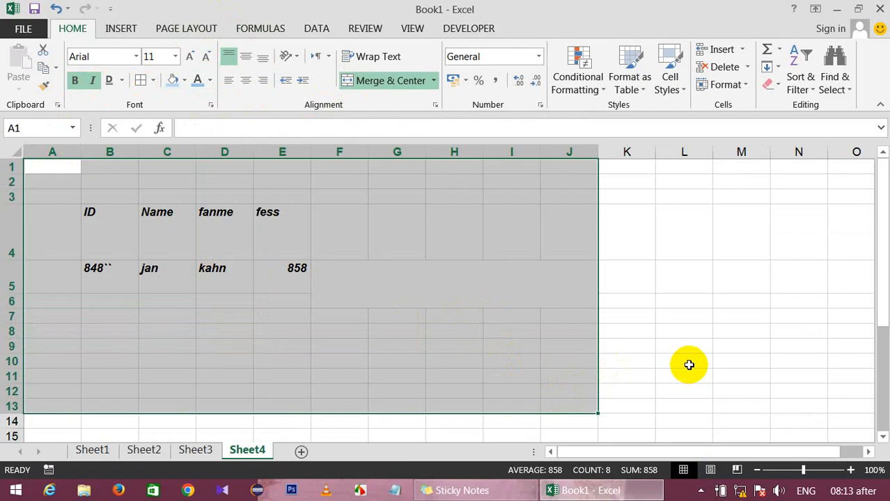
pyautogui.click(701, 490)
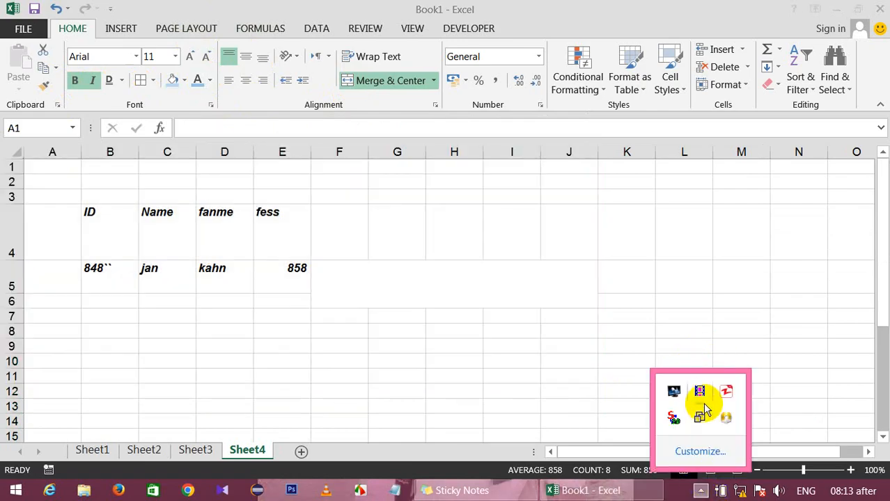
pyautogui.click(701, 396)
pyautogui.click(50, 305)
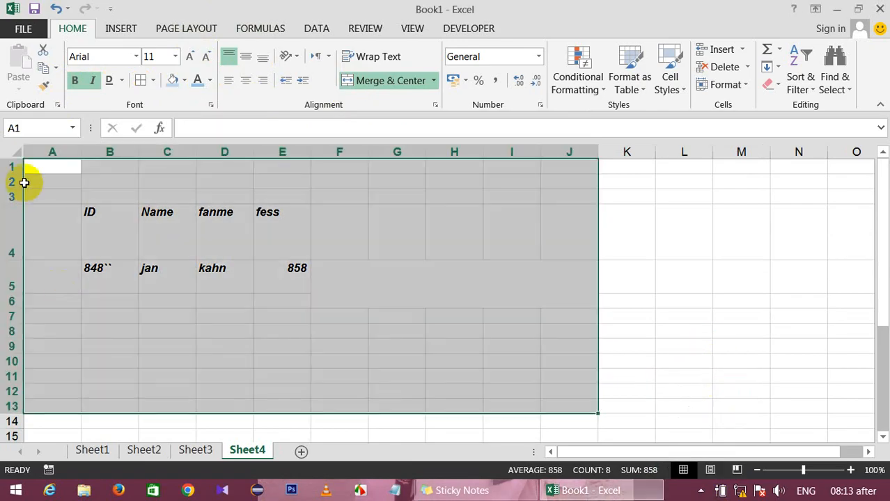
pyautogui.click(38, 171)
pyautogui.click(282, 316)
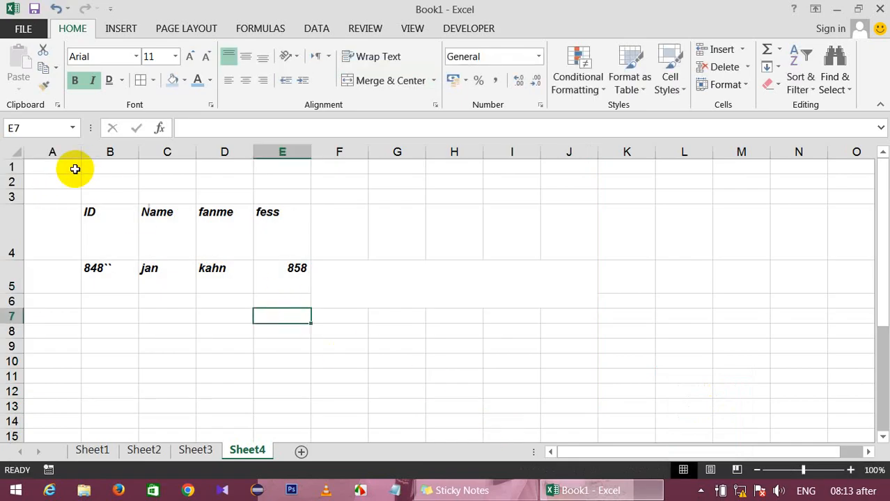
# Step: Apply Shrink to fit to the range A1:J14
pyautogui.moveTo(74, 169)
pyautogui.mouseDown()
pyautogui.moveTo(305, 314)
pyautogui.moveTo(550, 420)
pyautogui.mouseUp()
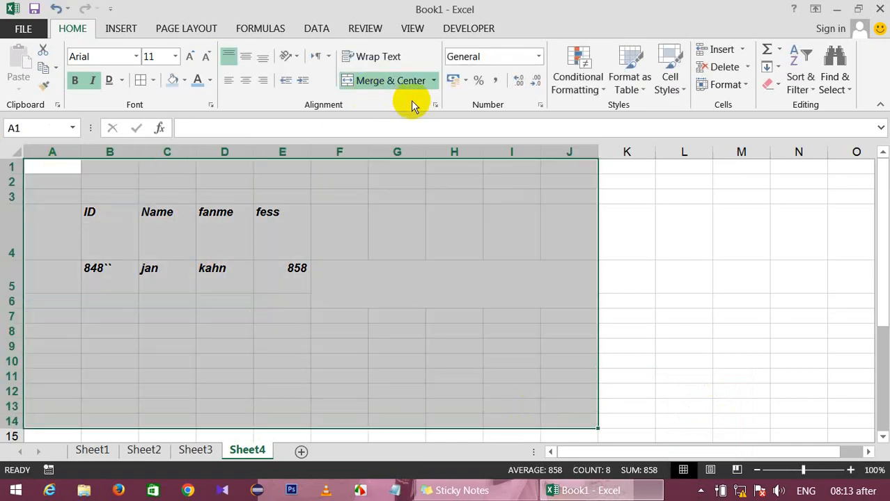
pyautogui.click(436, 105)
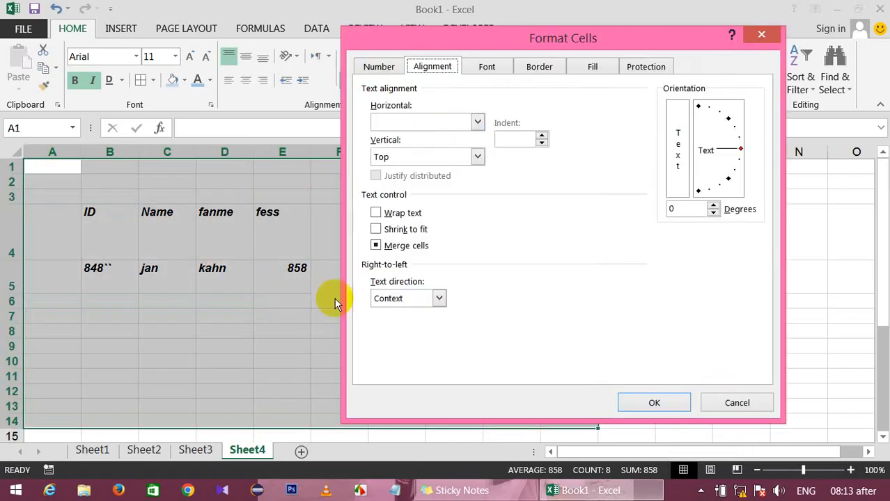
pyautogui.click(380, 229)
pyautogui.click(651, 402)
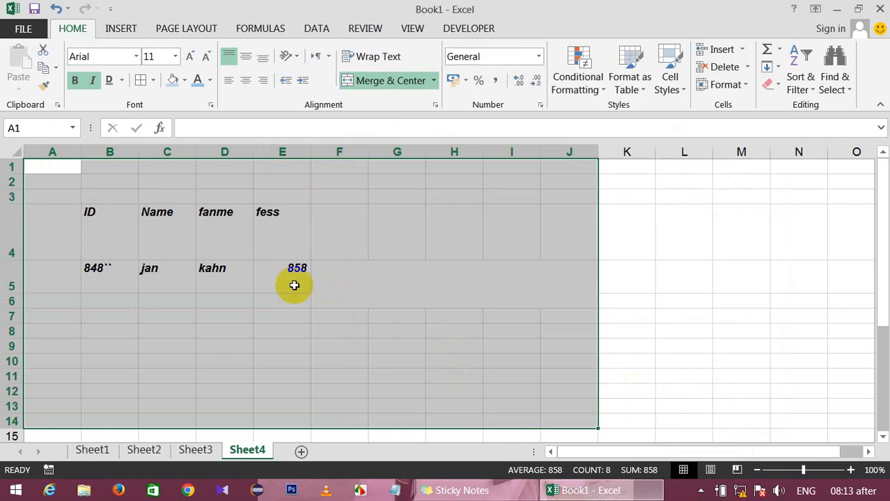
# Step: Replace the headers in B4, C4 and D4 with long filler strings that exceed the column width, starting with "adsfak;lsdjf;lkasdjf;lkasdjf" in B4
pyautogui.click(119, 244)
pyautogui.write('adsfak;lsdjf;lkasdjf;lkasdjf')
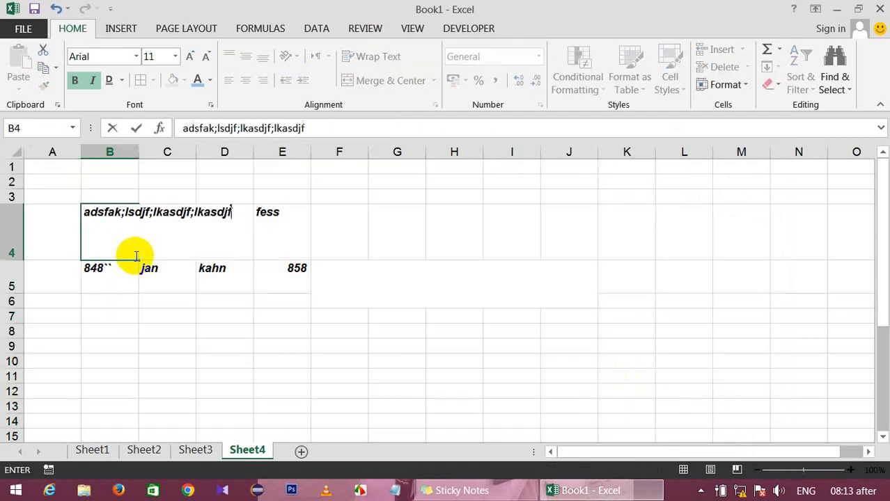
pyautogui.press('Tab')
pyautogui.write('klasdjf;lk;lasdjf;lakjsdkl')
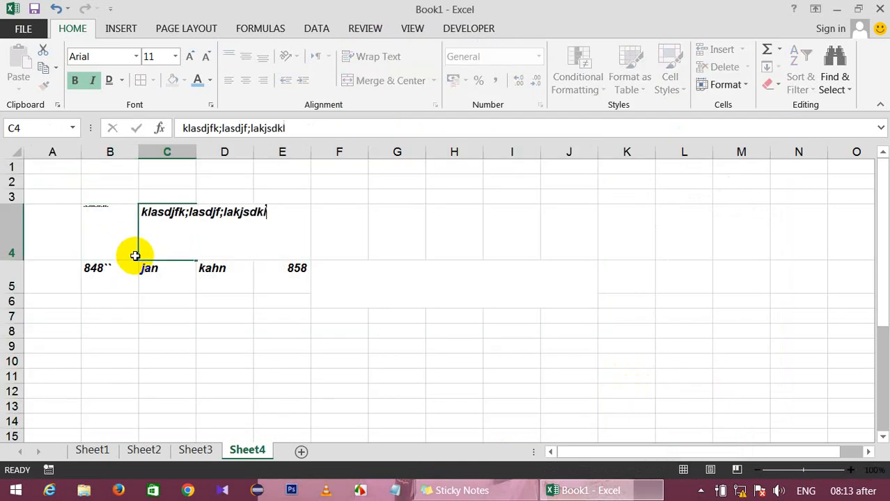
pyautogui.press('Tab')
pyautogui.write('qldskfjas;kldfj')
pyautogui.press('Return')
# Step: Enter the long filler text "asdkfljasdlkfjas;dlfkja;lsdkjf" in the empty cell B8
pyautogui.press('Return')
pyautogui.press('Return')
pyautogui.press('Return')
pyautogui.write('asdk')
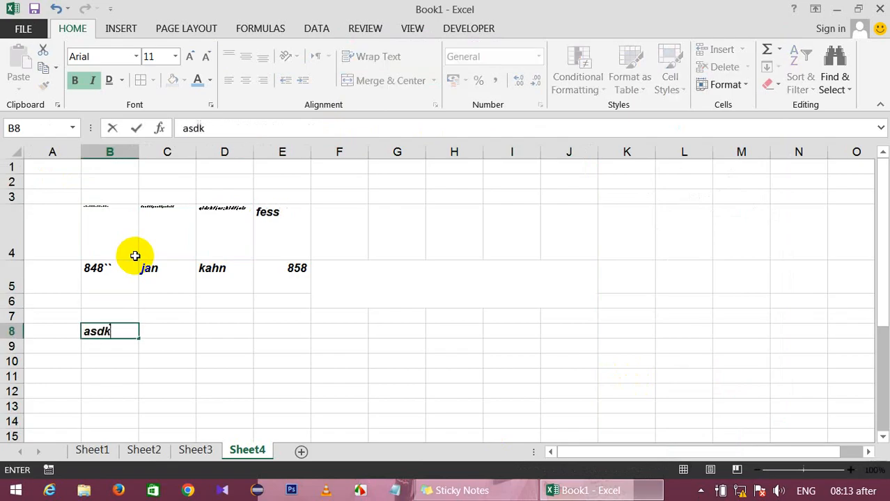
pyautogui.write('fljasdlkfjas;dlfkja;lsdk')
pyautogui.press('Return')
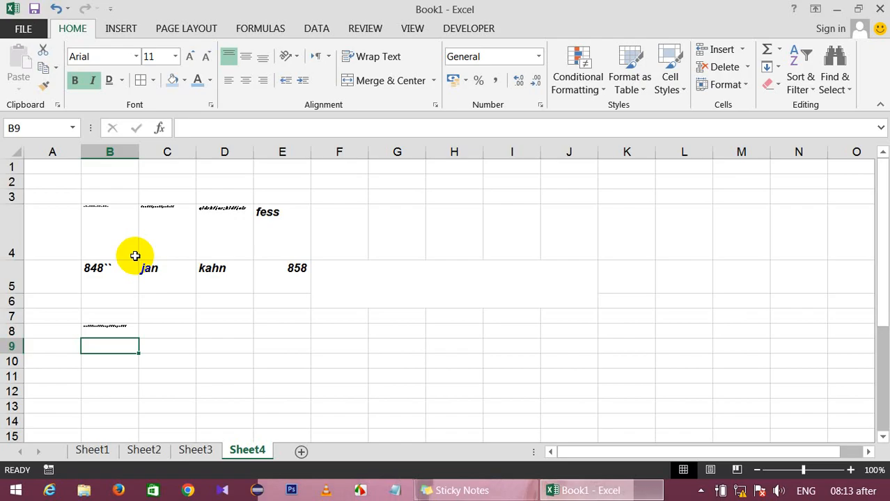
# Step: Extend the filler text in B8 by appending "dkfjadsllasdkjads" to its end
pyautogui.press('Up')
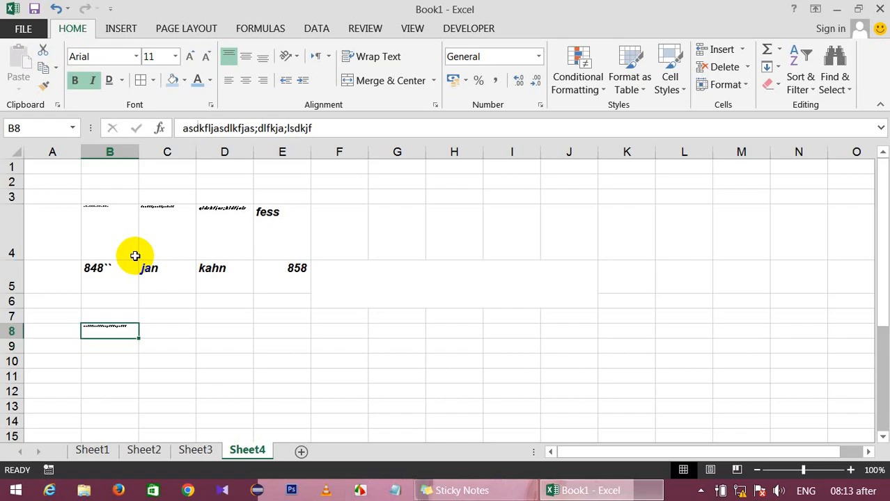
pyautogui.press('F2')
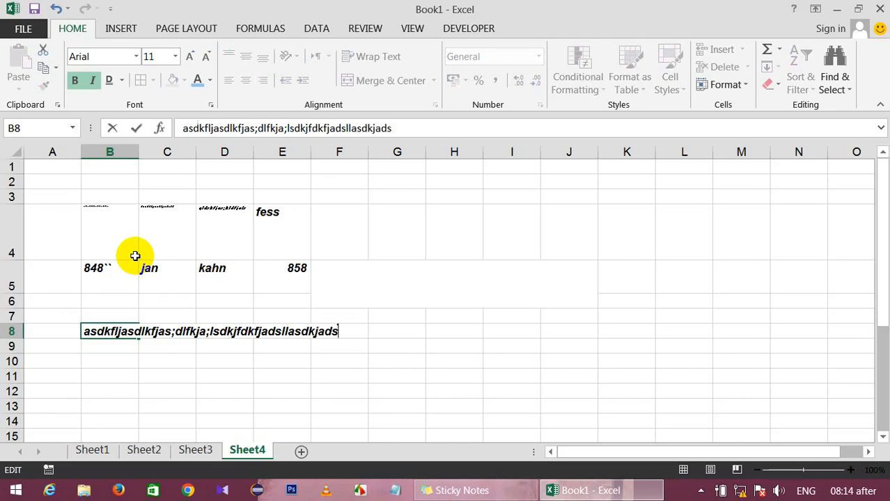
pyautogui.click(403, 359)
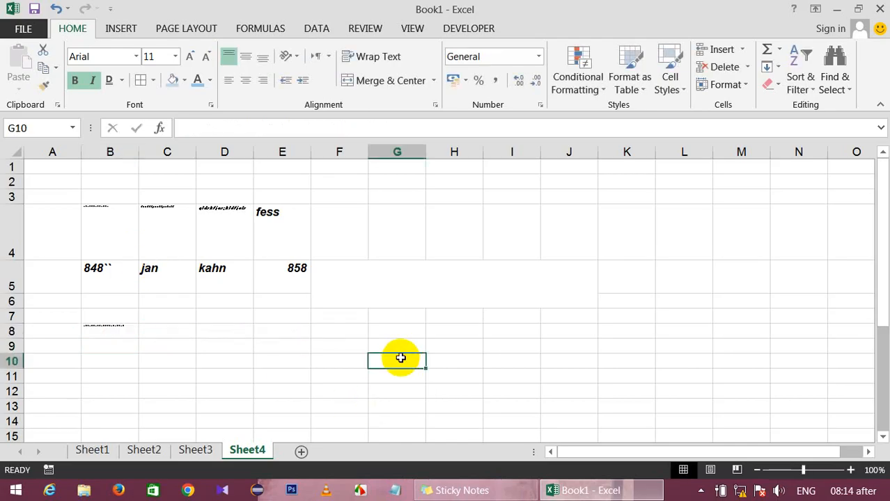
pyautogui.click(700, 491)
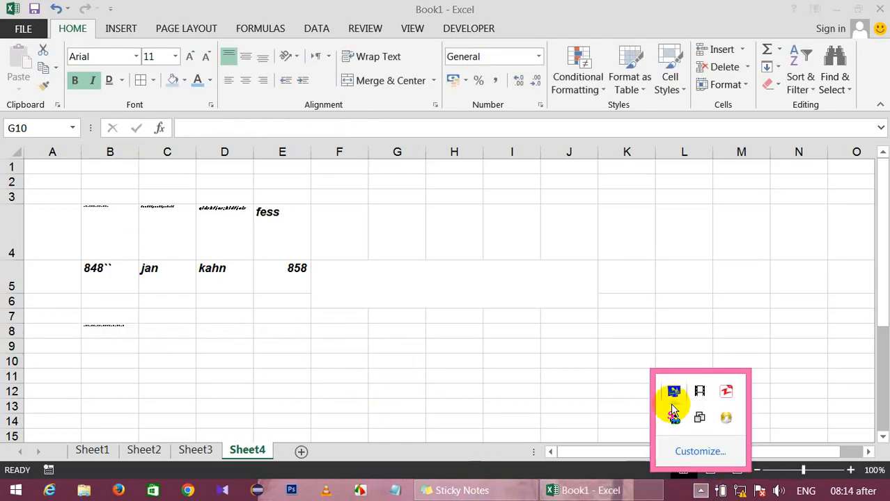